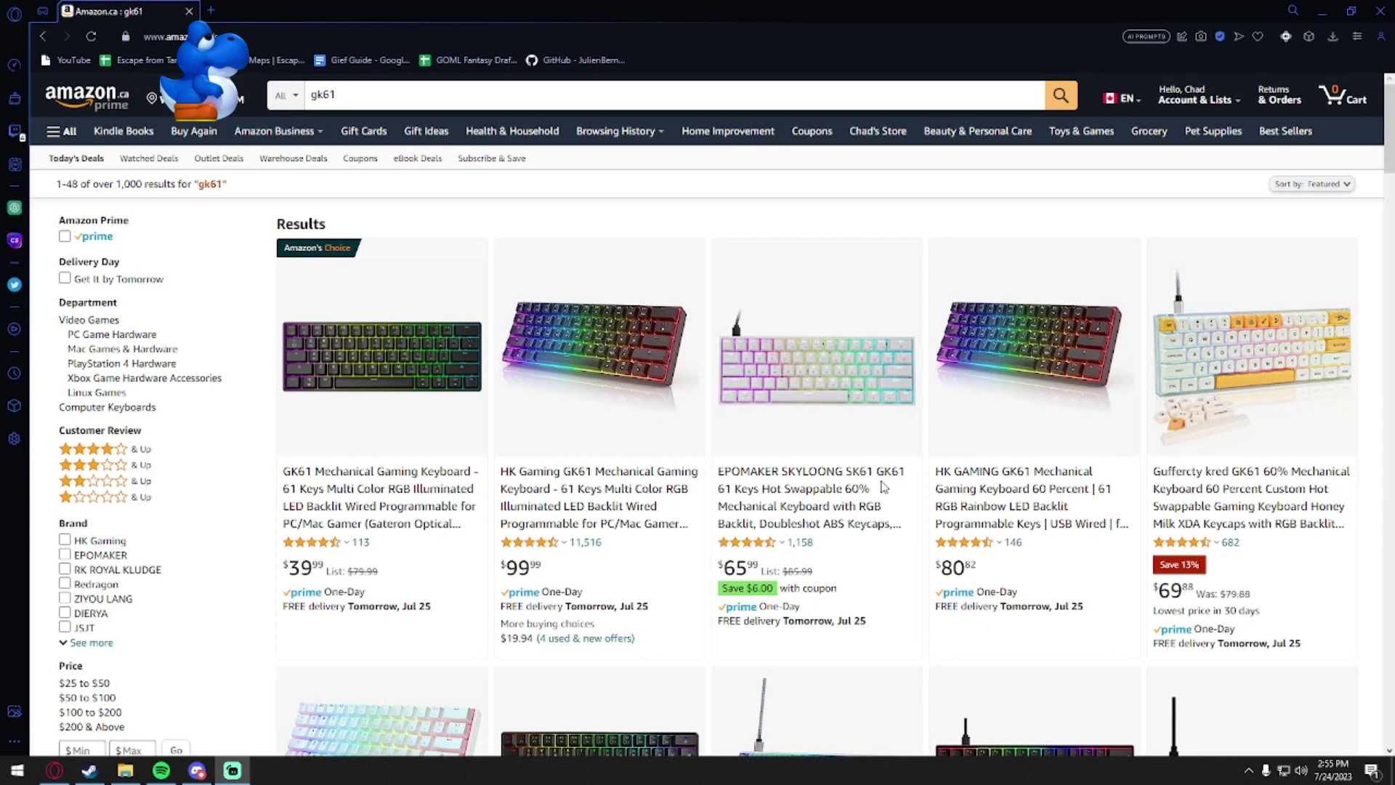
- Load keyboardchecker.com in the browser
{"action": "left_click", "coordinate": [211, 11]}
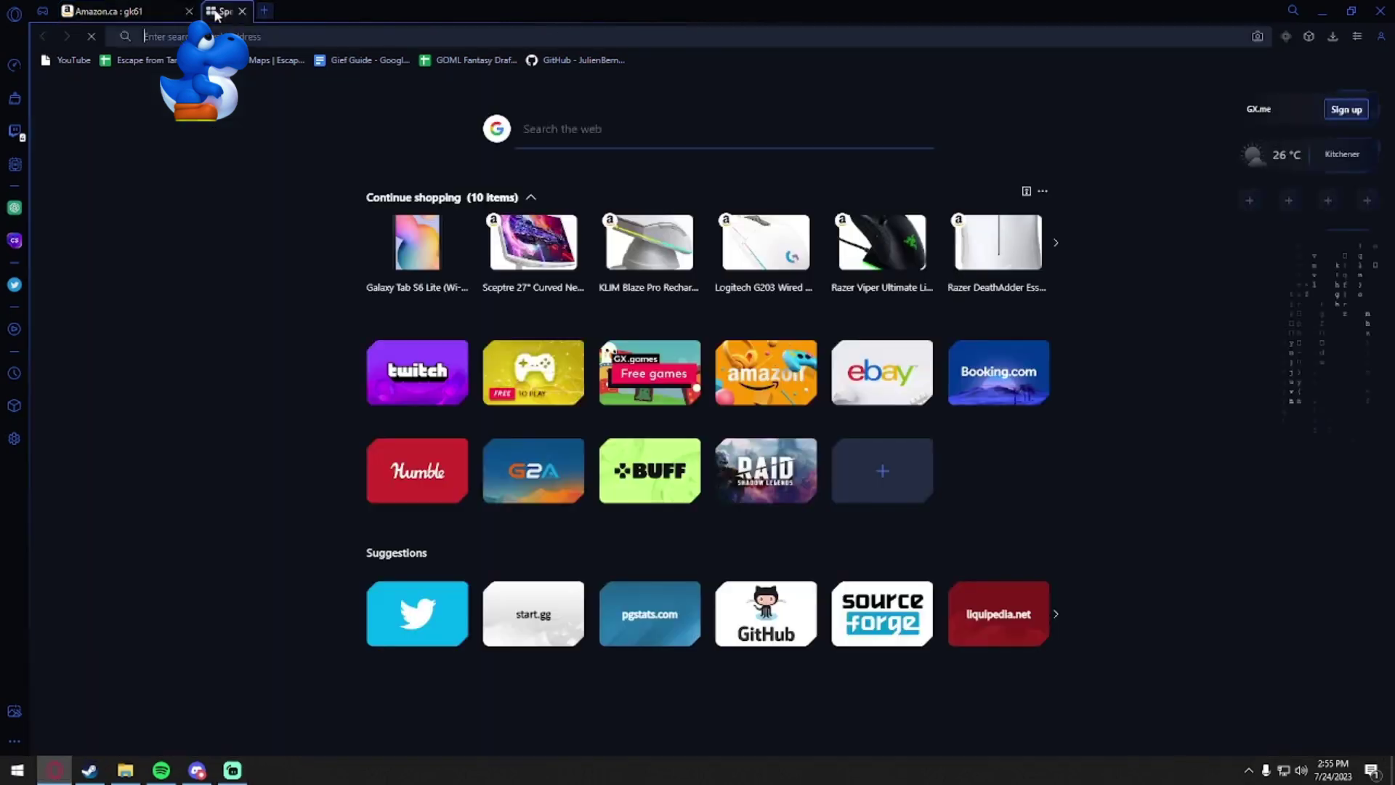
{"action": "type", "text": "keyboardchecker.com"}
{"action": "key", "text": "Return"}
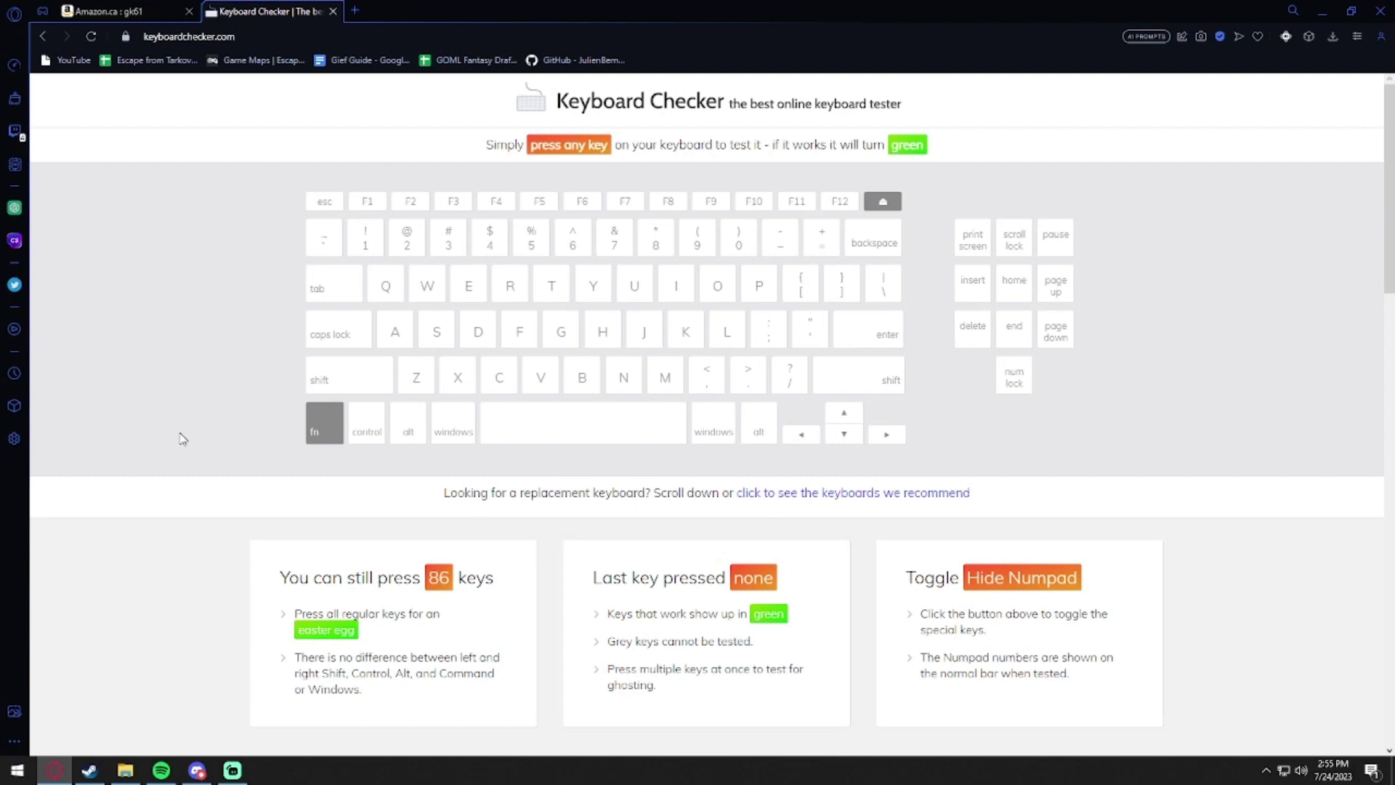
- Test A, E, R, F, G, J, K, L, ;, V, B, N, M, /, D, Z and space
{"action": "key", "text": "a"}
{"action": "key", "text": "e"}
{"action": "key", "text": "r"}
{"action": "key", "text": "f"}
{"action": "key", "text": "g"}
{"action": "key", "text": "j"}
{"action": "key", "text": "k"}
{"action": "key", "text": "l"}
{"action": "key", "text": "semicolon"}
{"action": "key", "text": "v"}
{"action": "key", "text": "b"}
{"action": "key", "text": "n"}
{"action": "key", "text": "m"}
{"action": "key", "text": "slash"}
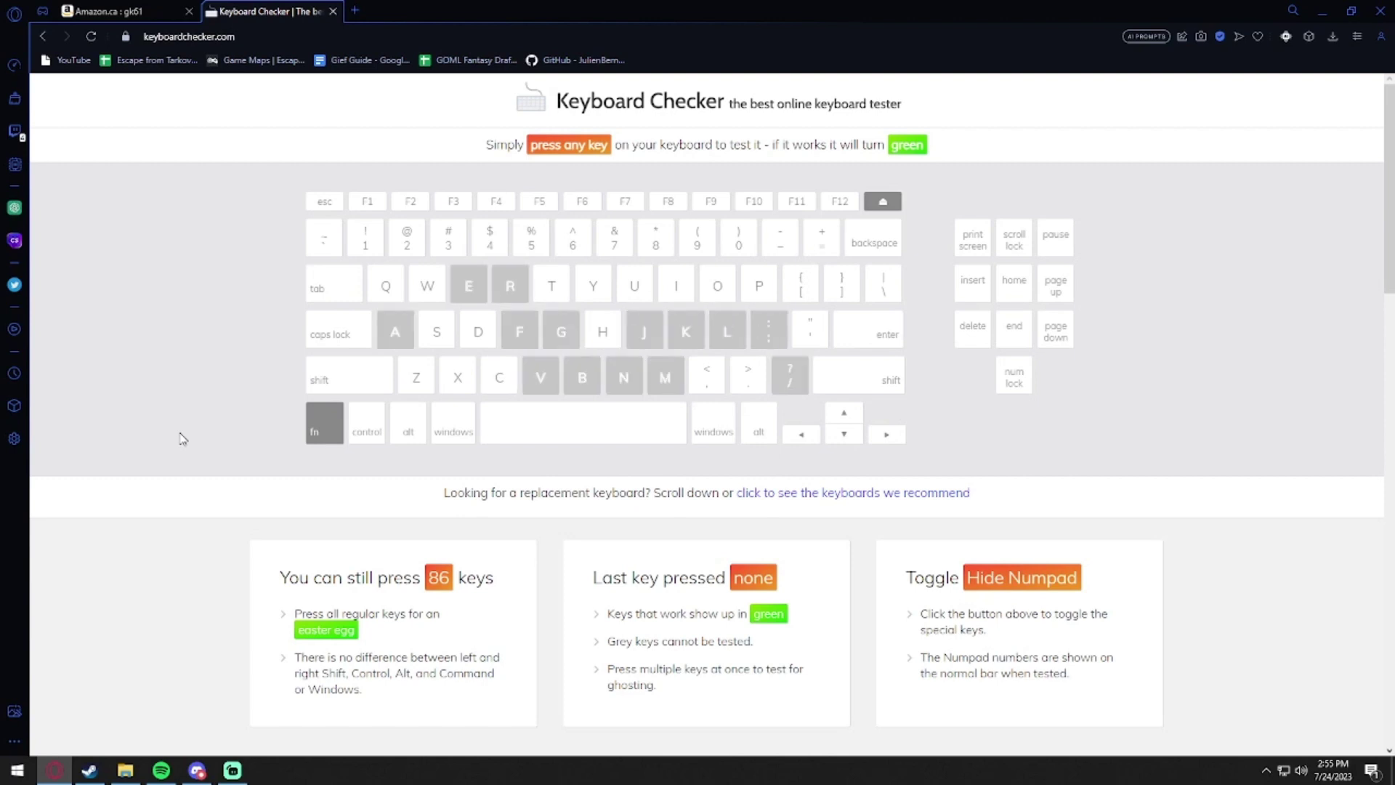
{"action": "key", "text": "d"}
{"action": "key", "text": "z"}
{"action": "key", "text": "space"}
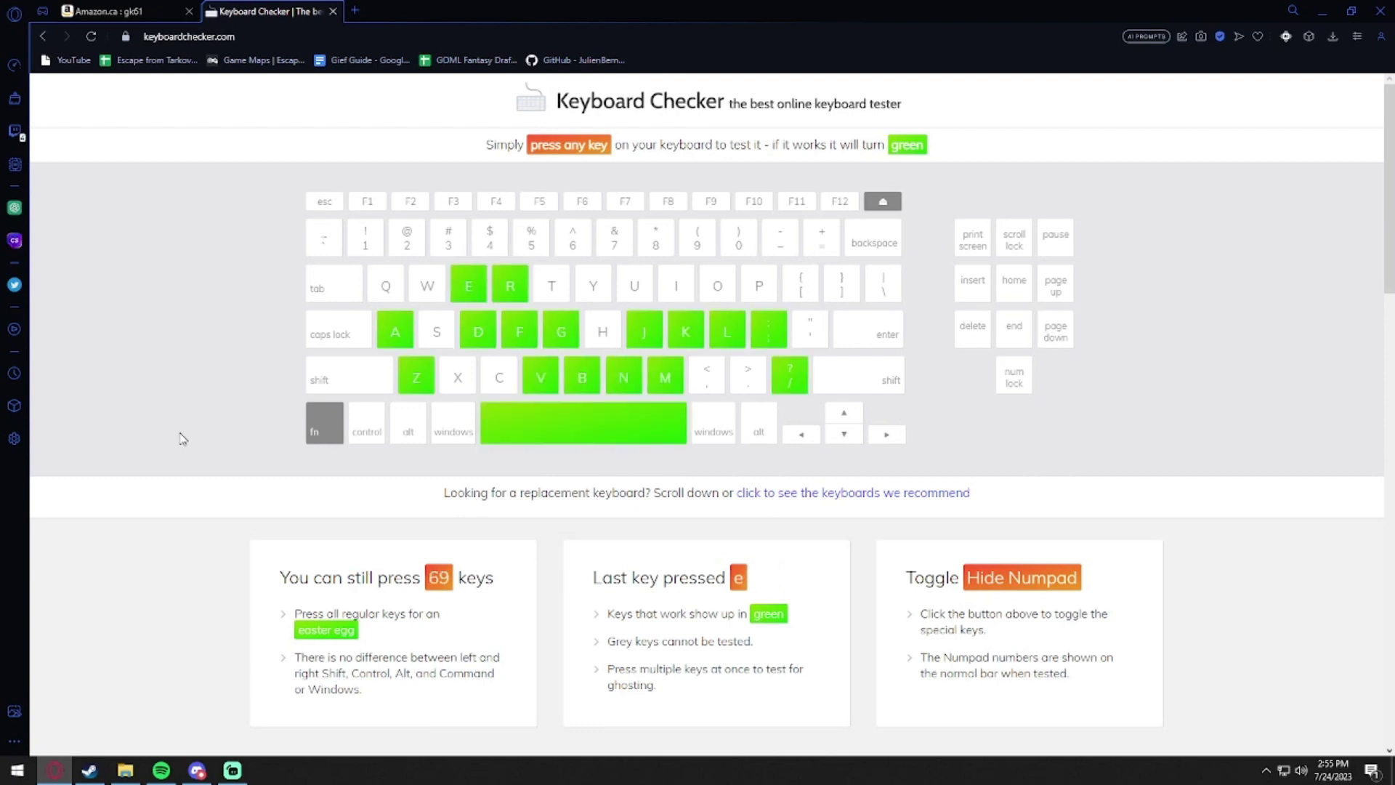
- Test whether the I, O, P and [ keys register
{"action": "key", "text": "i"}
{"action": "key", "text": "o"}
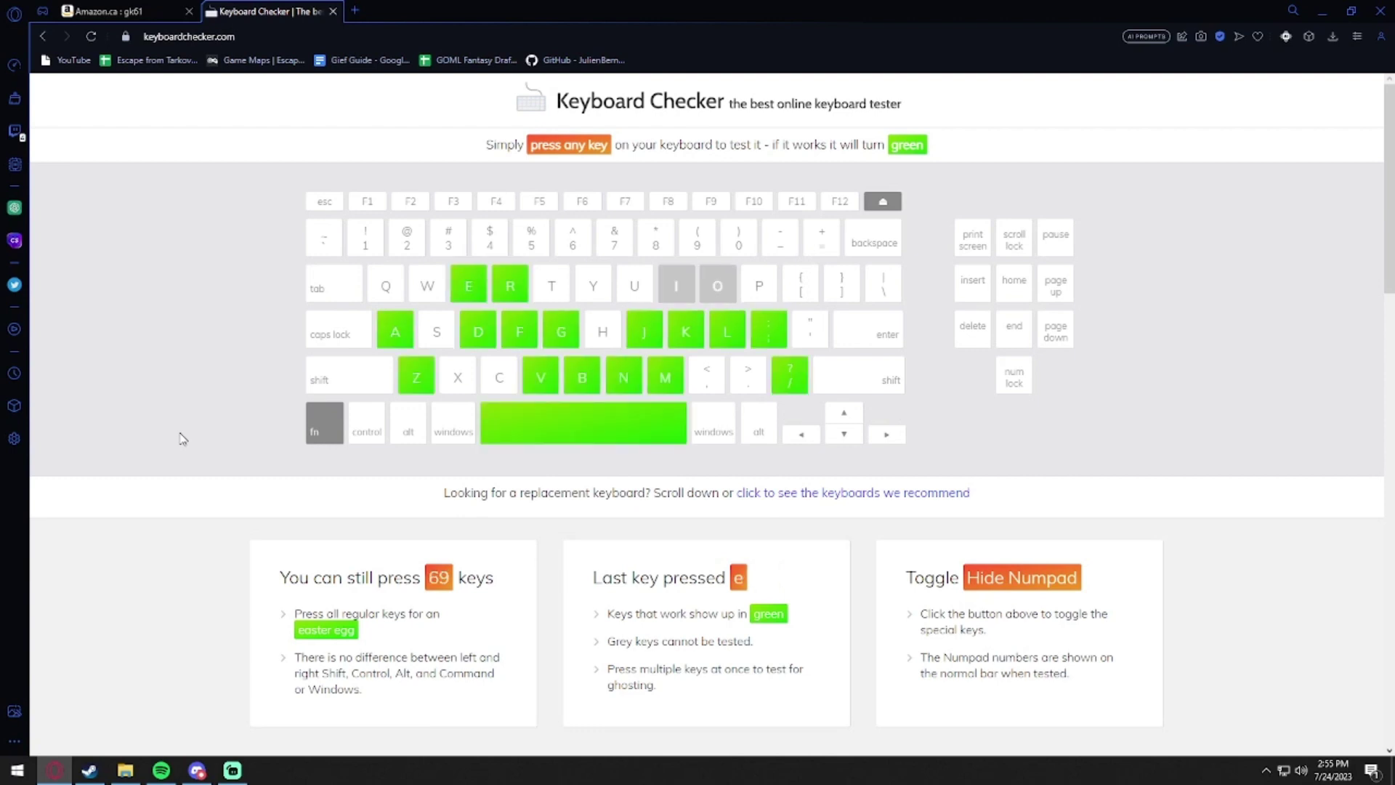
{"action": "key", "text": "p"}
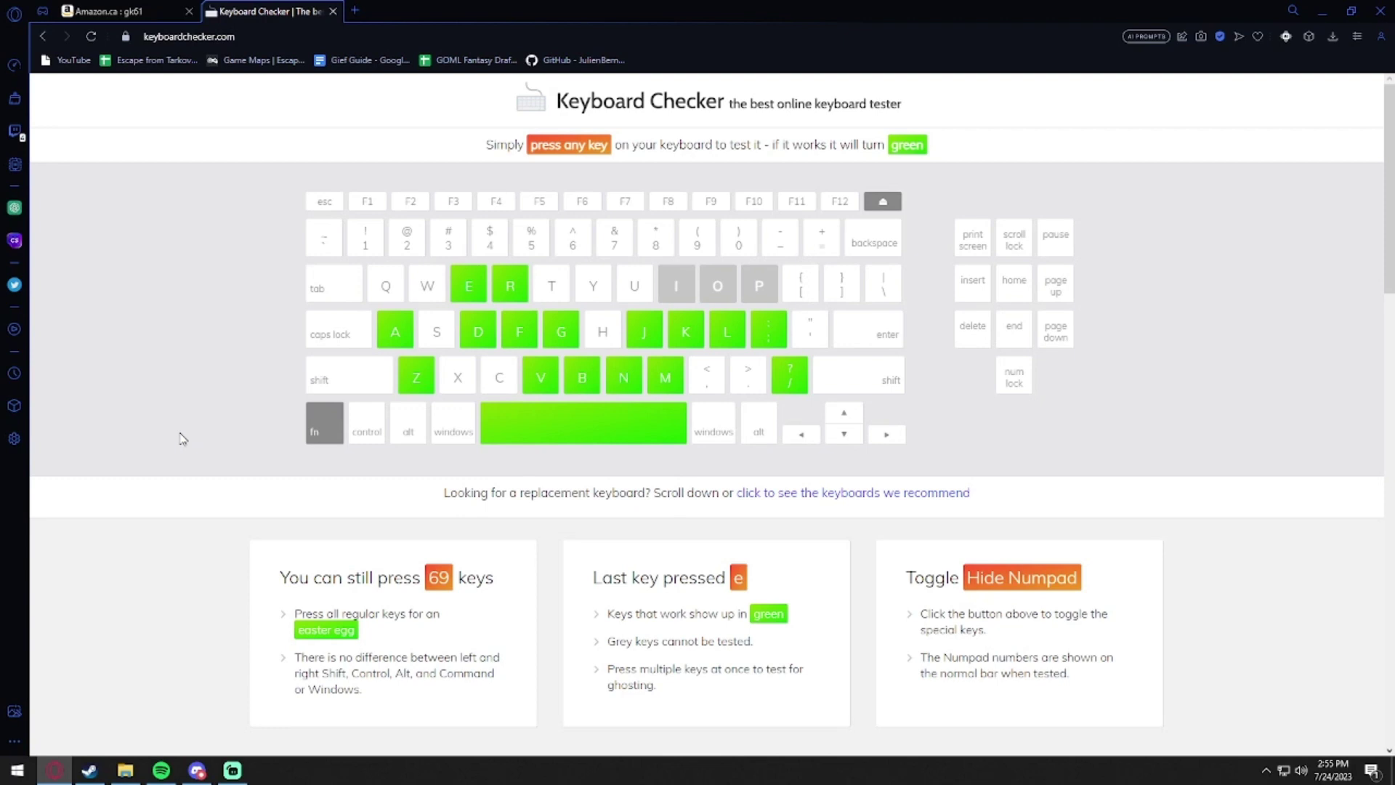
{"action": "key", "text": "bracketleft"}
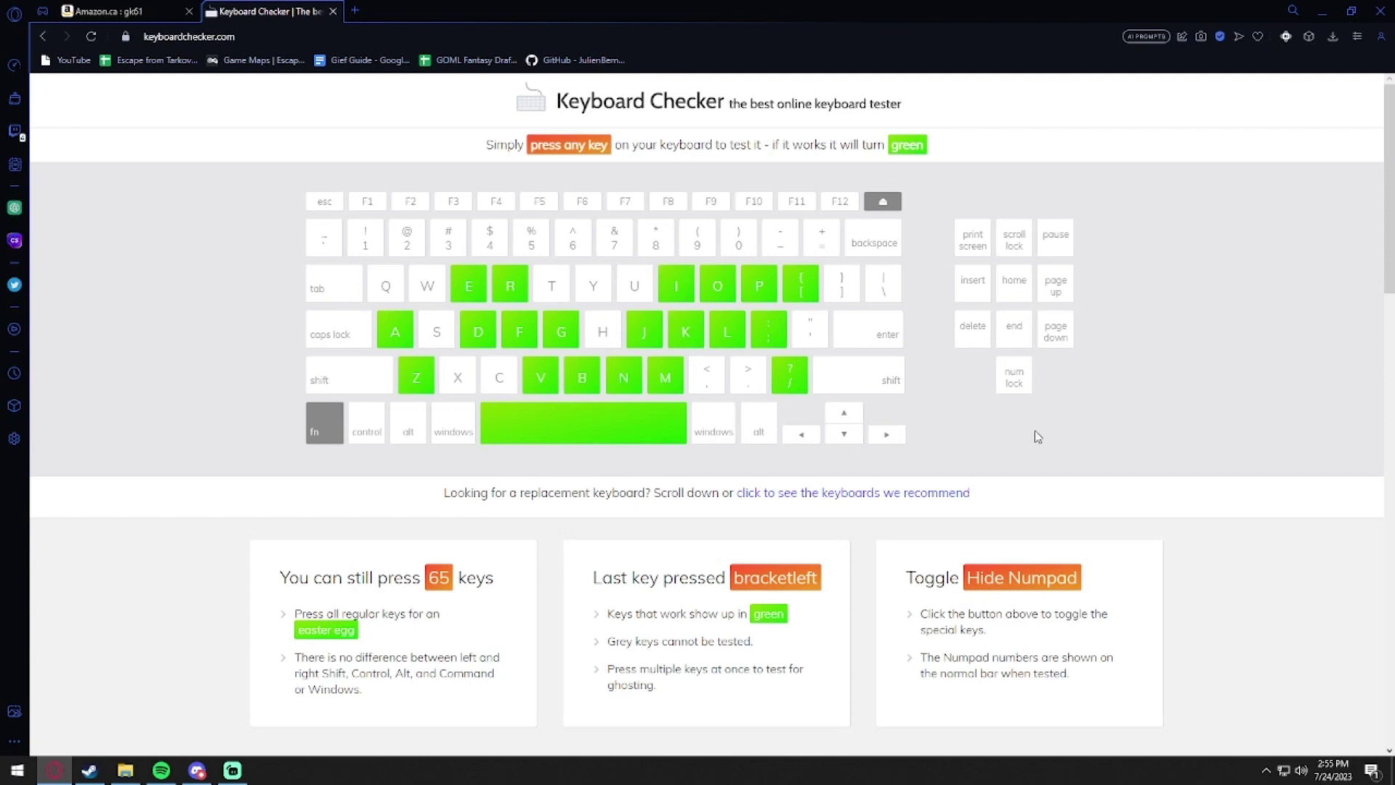
{"action": "left_click", "coordinate": [111, 10]}
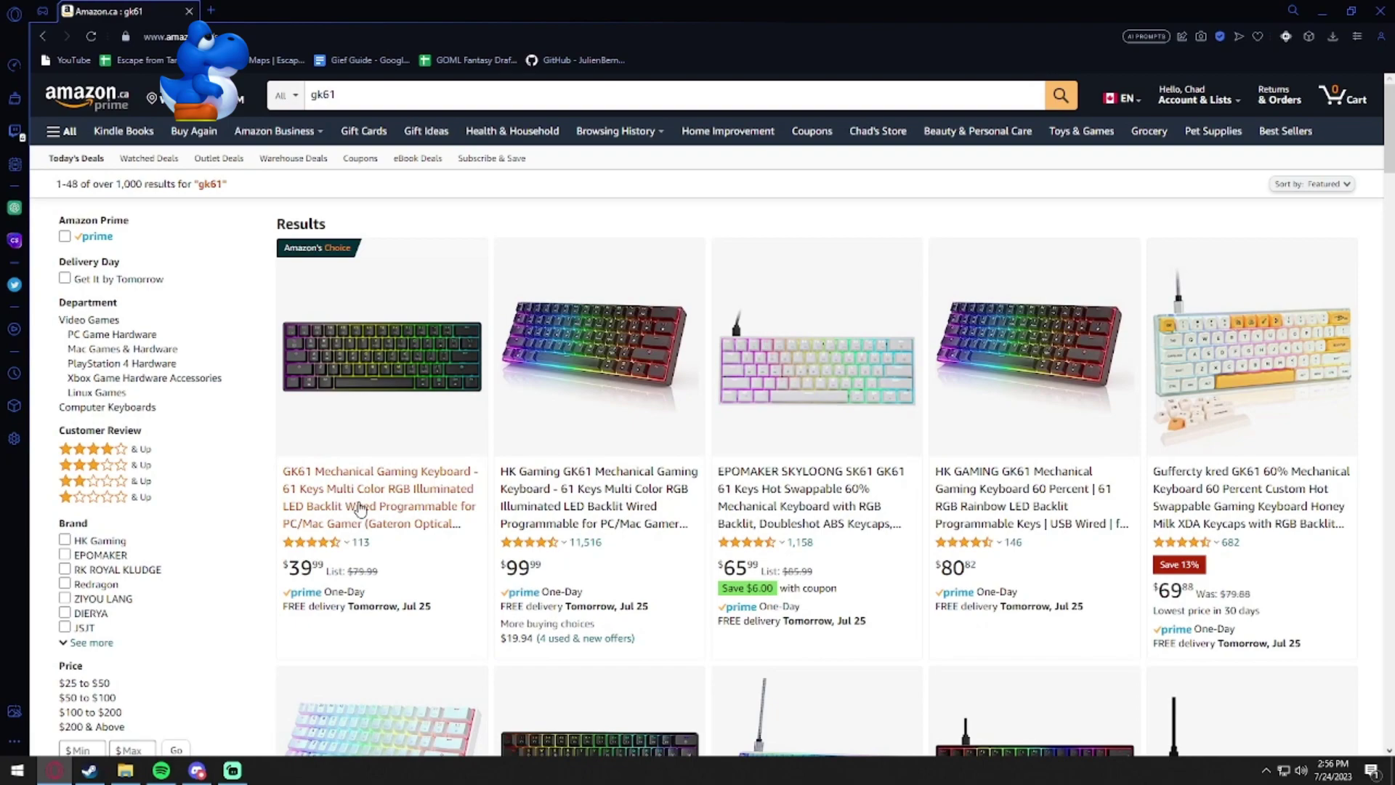
{"action": "scroll", "coordinate": [359, 506], "scroll_direction": "down", "scroll_amount": 3}
{"action": "scroll", "coordinate": [365, 502], "scroll_direction": "up", "scroll_amount": 2}
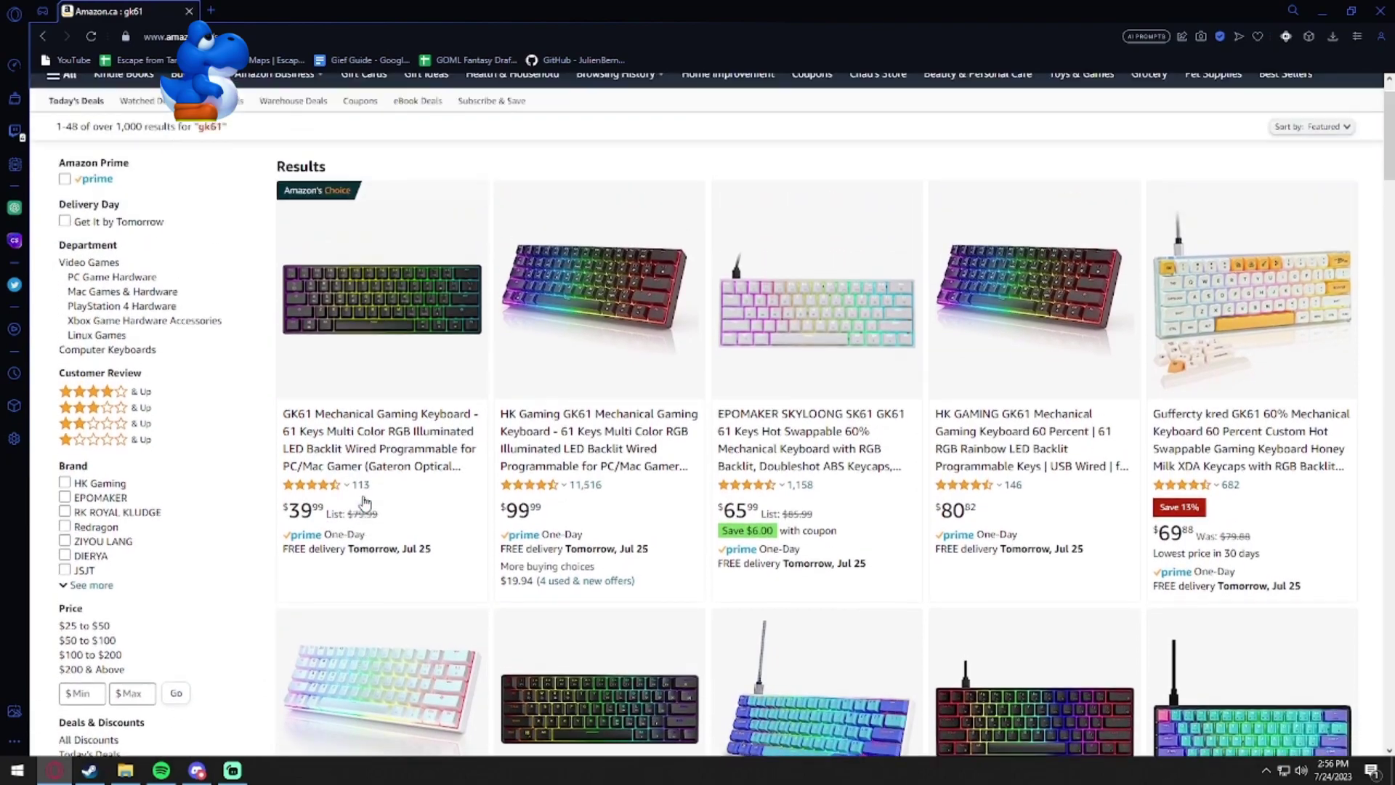
{"action": "scroll", "coordinate": [365, 501], "scroll_direction": "down", "scroll_amount": 5}
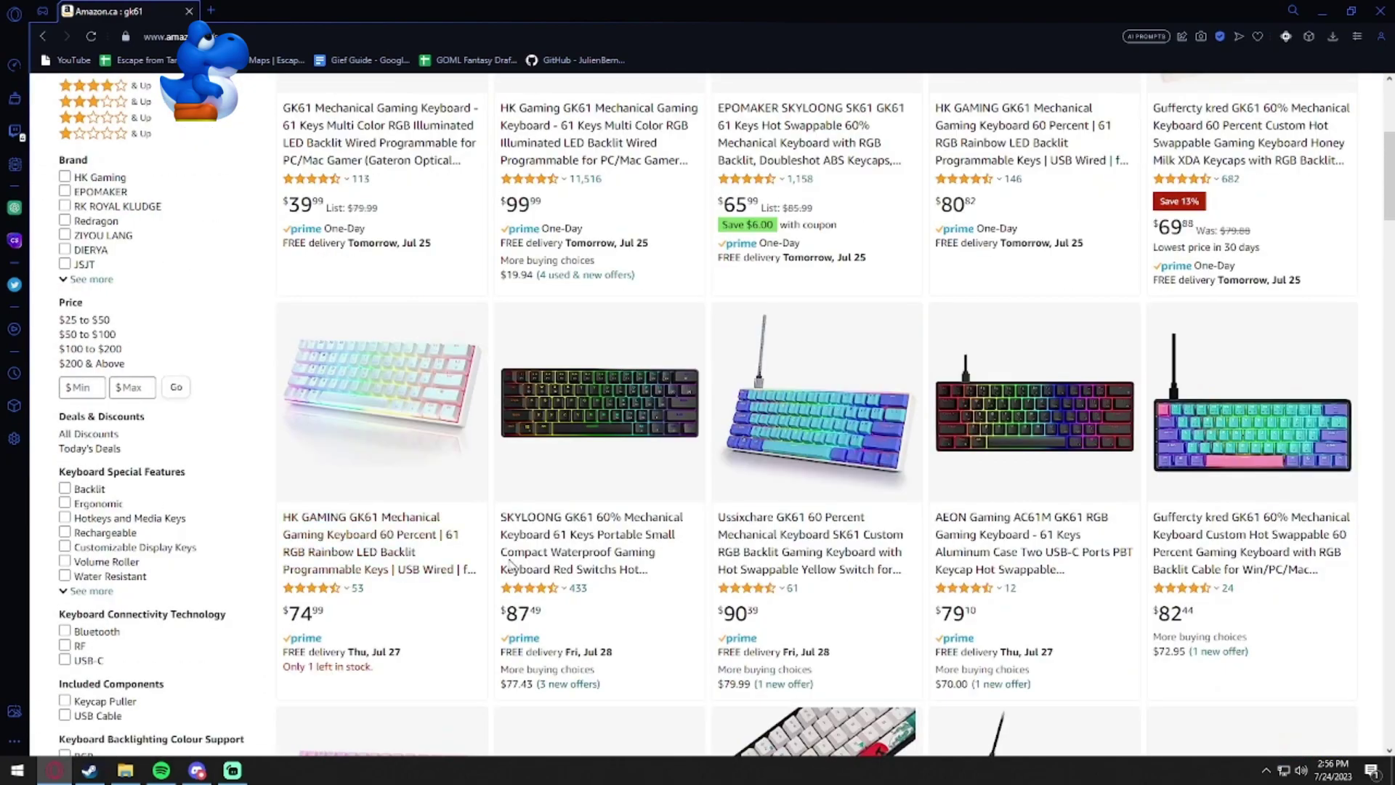
{"action": "scroll", "coordinate": [511, 563], "scroll_direction": "down", "scroll_amount": 10}
{"action": "scroll", "coordinate": [535, 565], "scroll_direction": "up", "scroll_amount": 13}
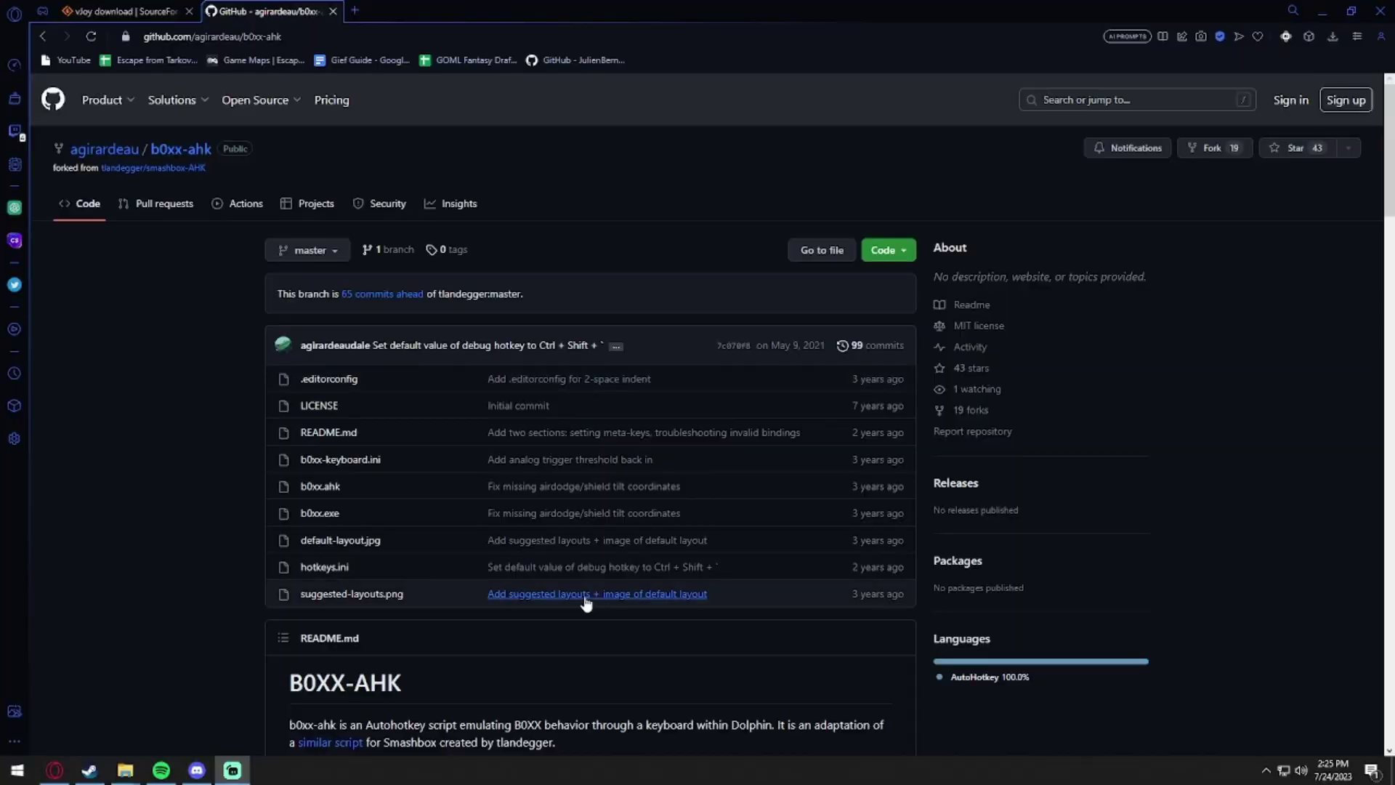
- Read the b0xx-ahk README's Requirements and Setup sections, then switch to the SourceForge vJoy tab
{"action": "scroll", "coordinate": [567, 657], "scroll_direction": "down", "scroll_amount": 4}
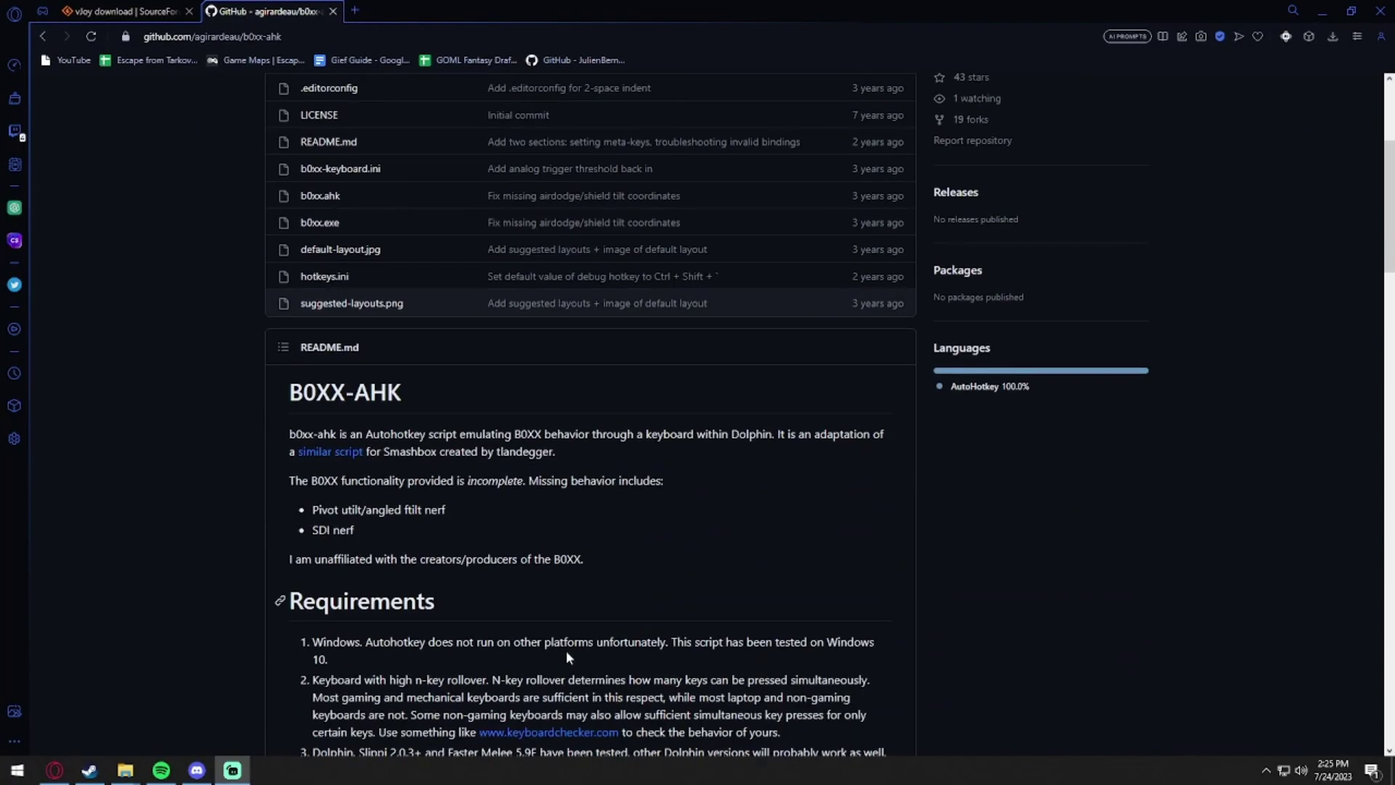
{"action": "scroll", "coordinate": [514, 583], "scroll_direction": "down", "scroll_amount": 5}
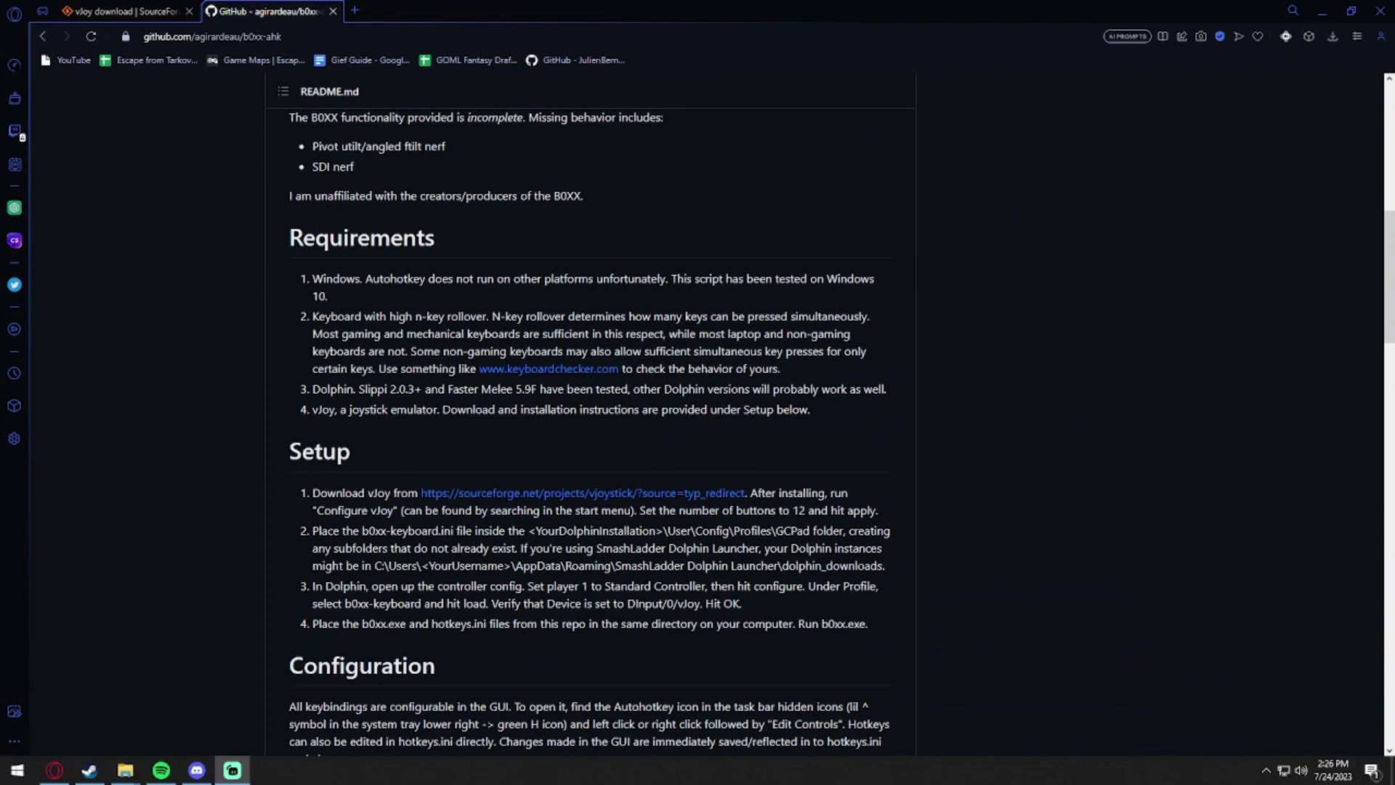
{"action": "scroll", "coordinate": [442, 450], "scroll_direction": "up", "scroll_amount": 10}
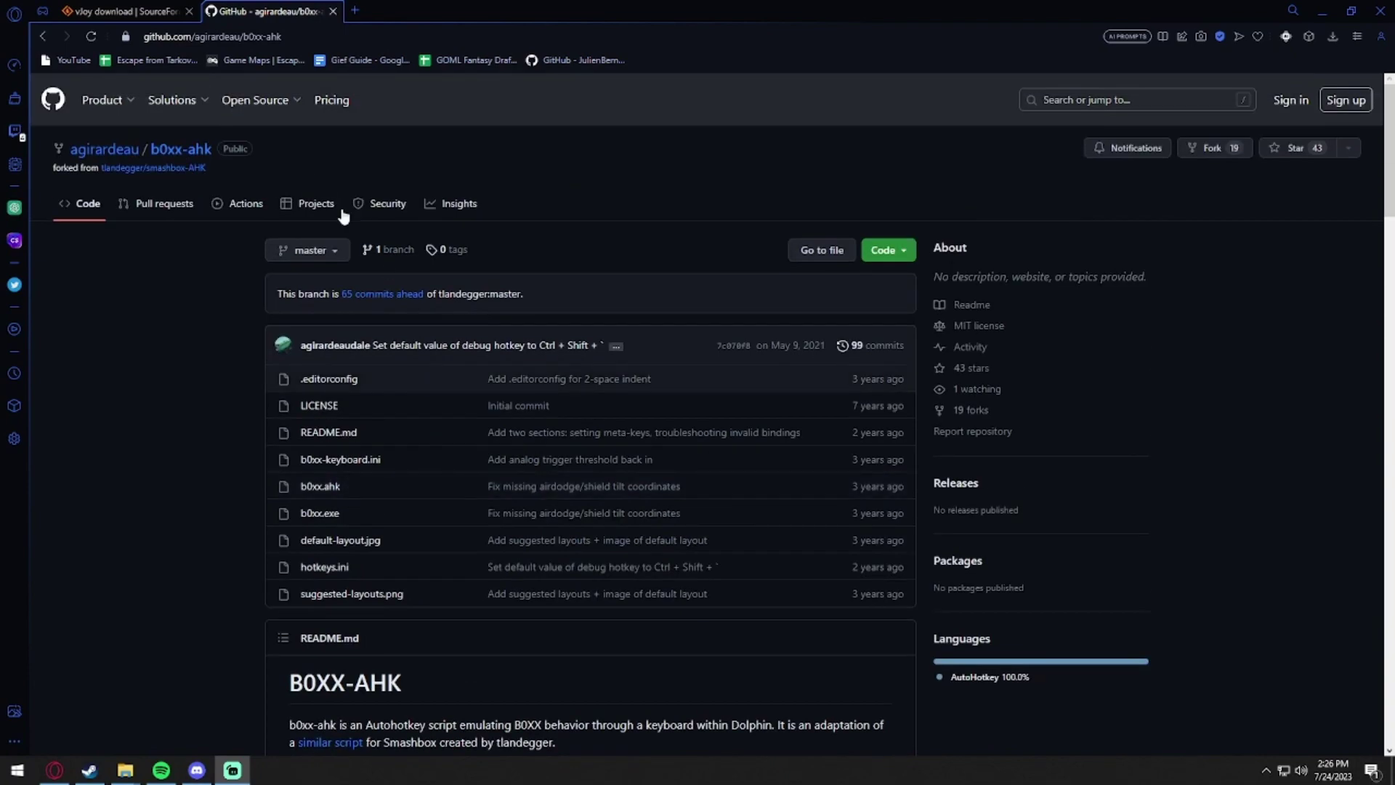
{"action": "scroll", "coordinate": [312, 418], "scroll_direction": "down", "scroll_amount": 6}
{"action": "scroll", "coordinate": [342, 425], "scroll_direction": "down", "scroll_amount": 3}
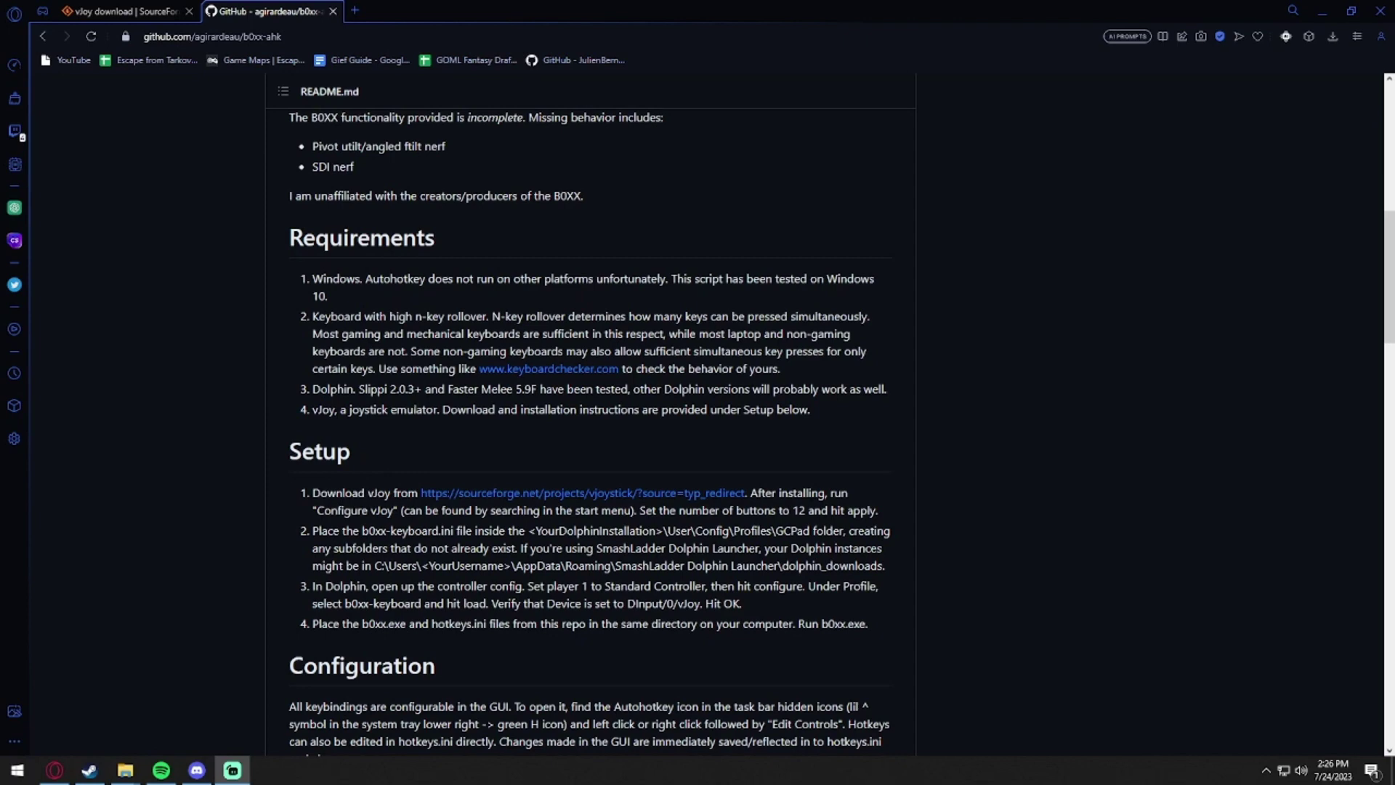
{"action": "scroll", "coordinate": [511, 434], "scroll_direction": "down", "scroll_amount": 2}
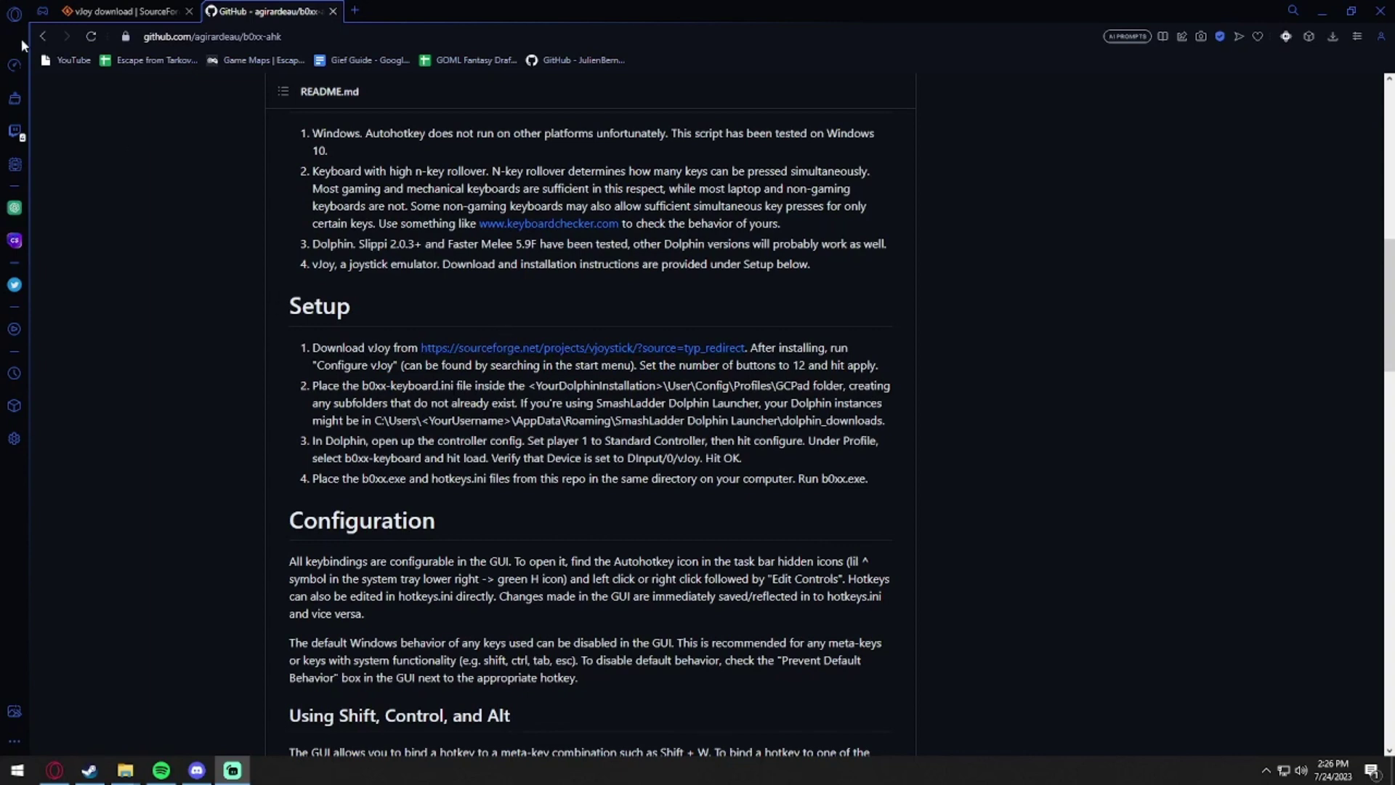
{"action": "key", "text": "ctrl+Tab"}
- Run vJoySetup, then set vJoy device 1 to 12 buttons in Configure vJoy and close it
{"action": "key", "text": "super+d"}
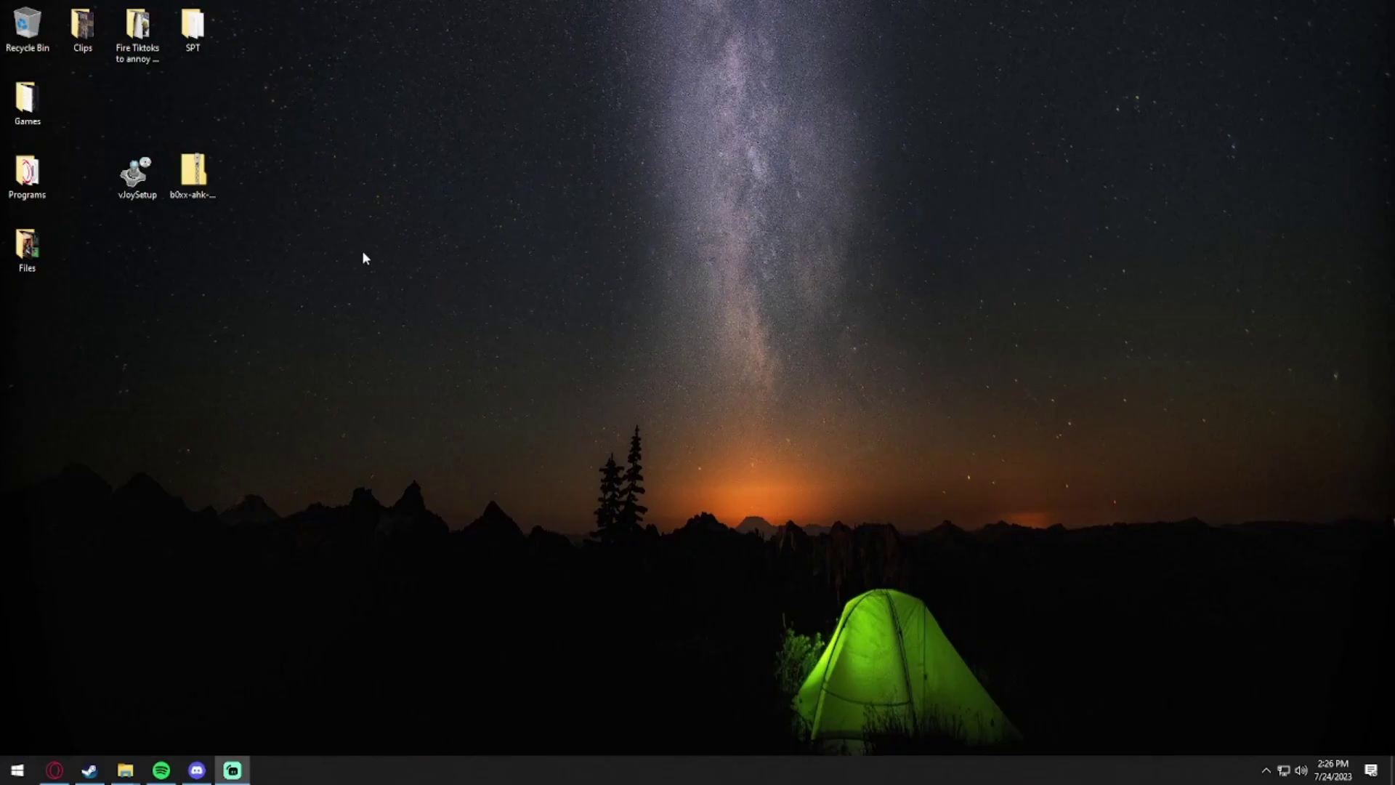
{"action": "double_click", "coordinate": [143, 187]}
{"action": "key", "text": "super"}
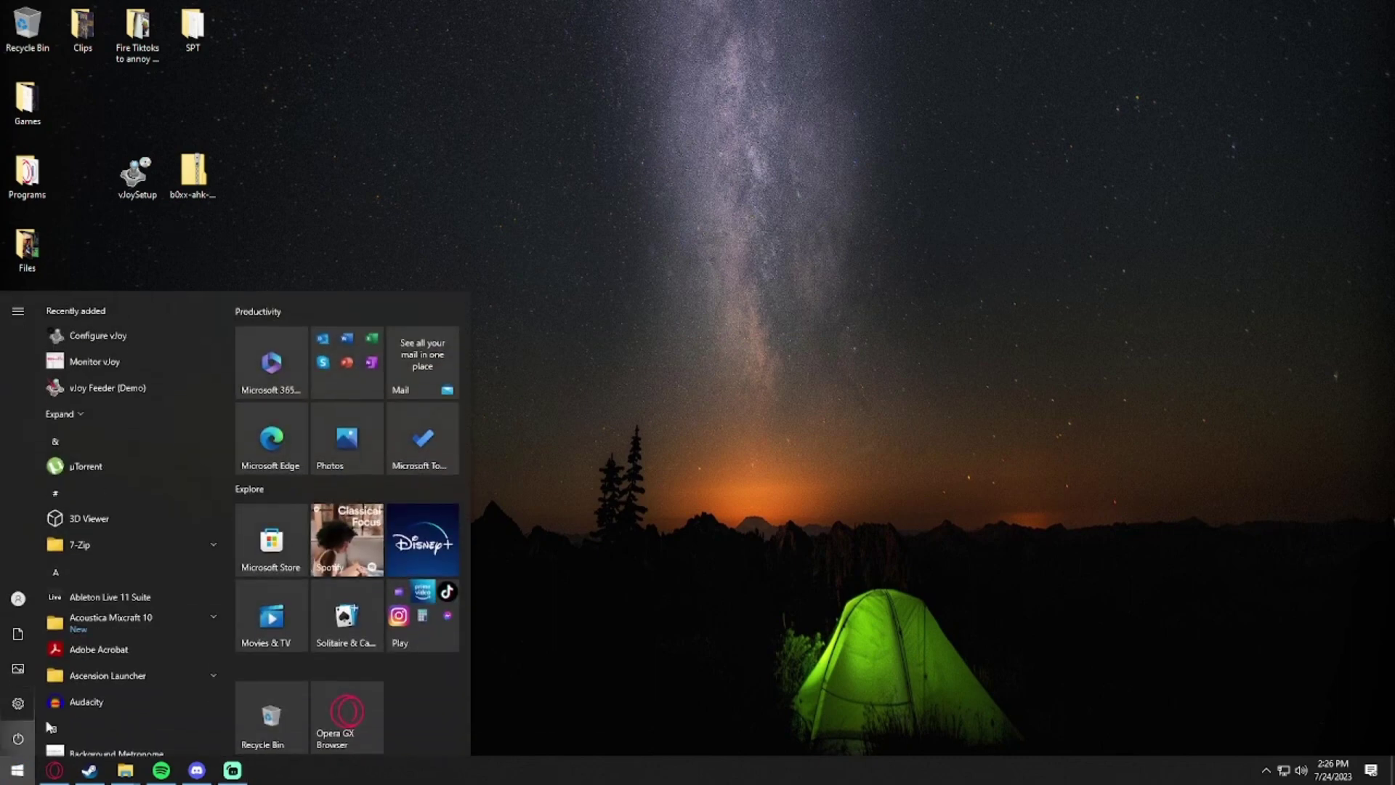
{"action": "type", "text": "confi"}
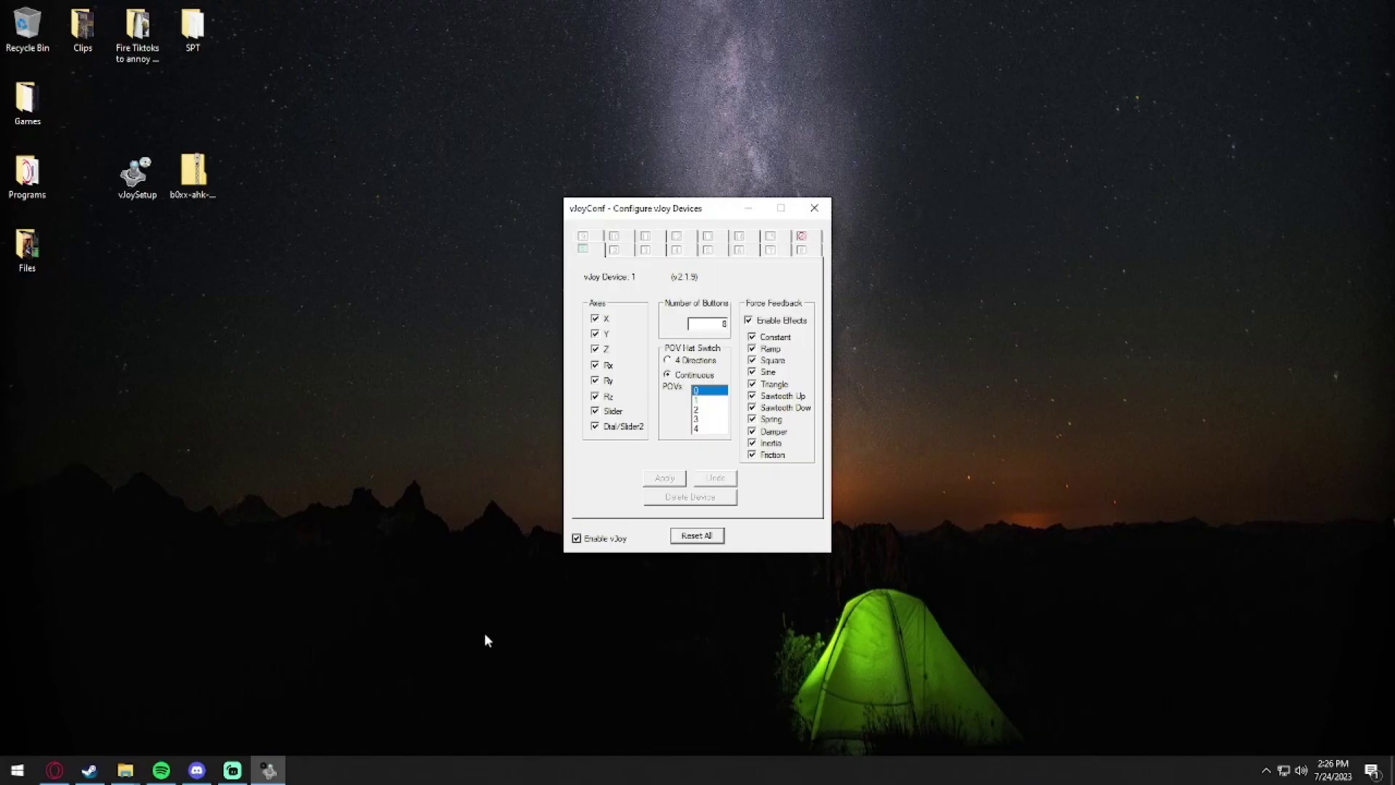
{"action": "left_click", "coordinate": [722, 321]}
{"action": "type", "text": "12"}
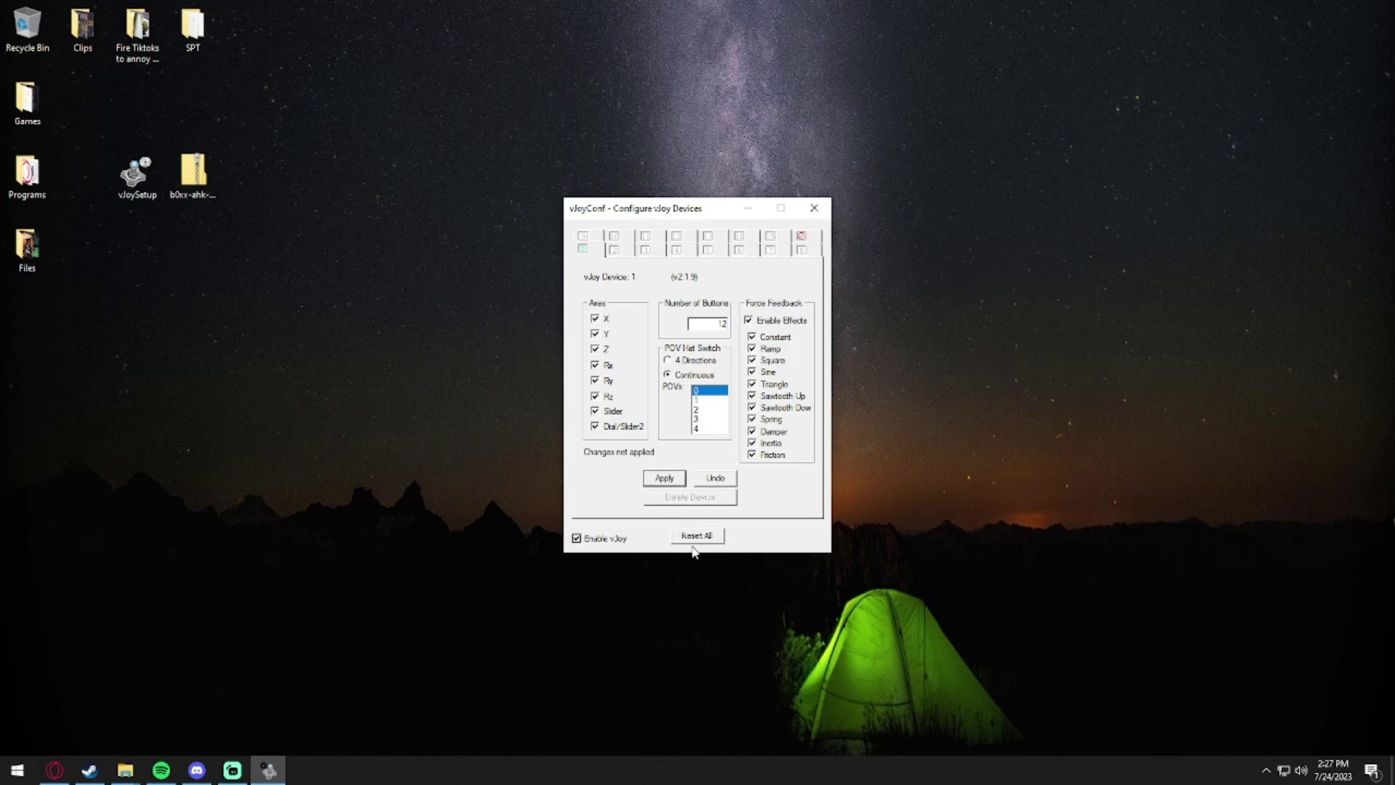
{"action": "key", "text": "alt+F4"}
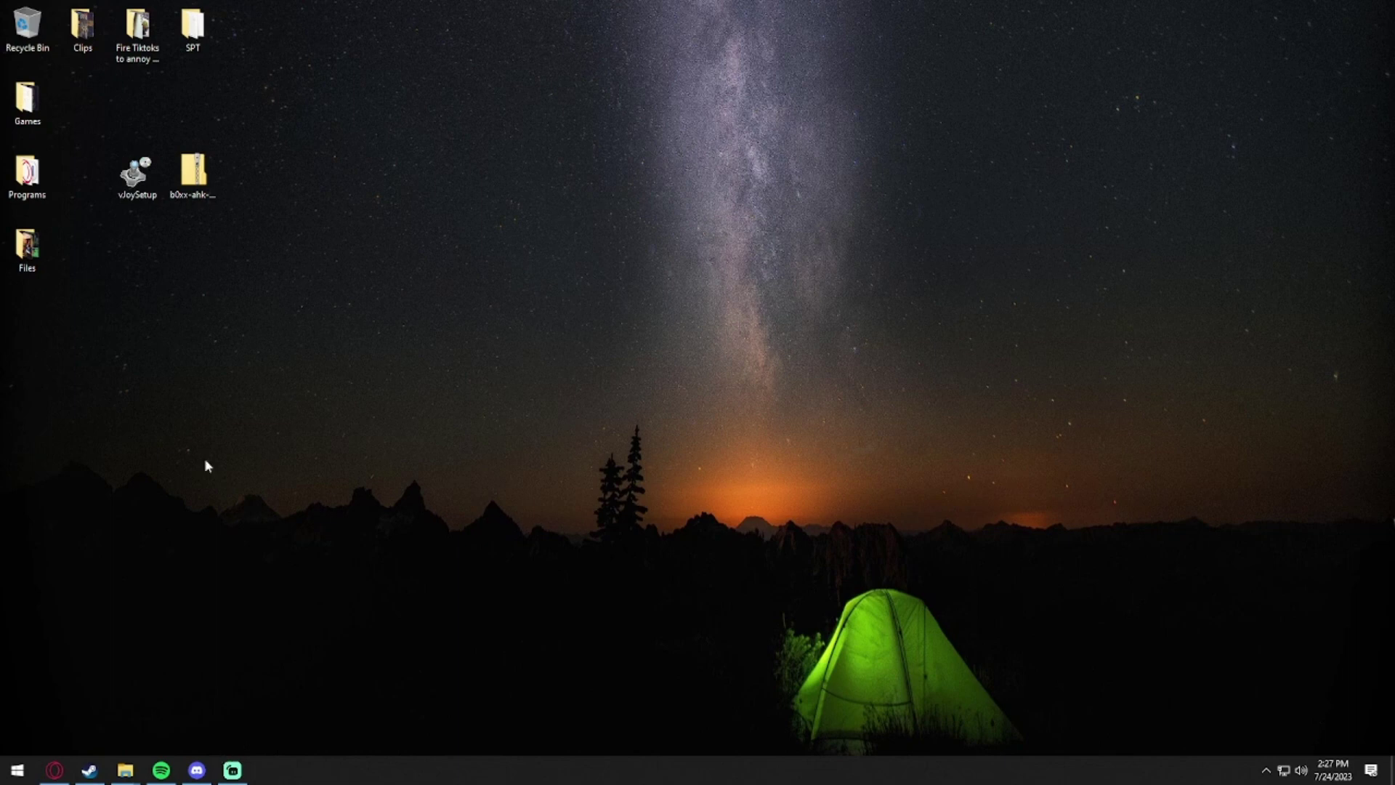
- Check the options menu of the existing b0xx-ahk-master archive on the desktop
{"action": "right_click", "coordinate": [193, 173]}
{"action": "left_click", "coordinate": [490, 207]}
{"action": "right_click", "coordinate": [307, 191]}
{"action": "left_click", "coordinate": [193, 172]}
{"action": "right_click", "coordinate": [192, 176]}
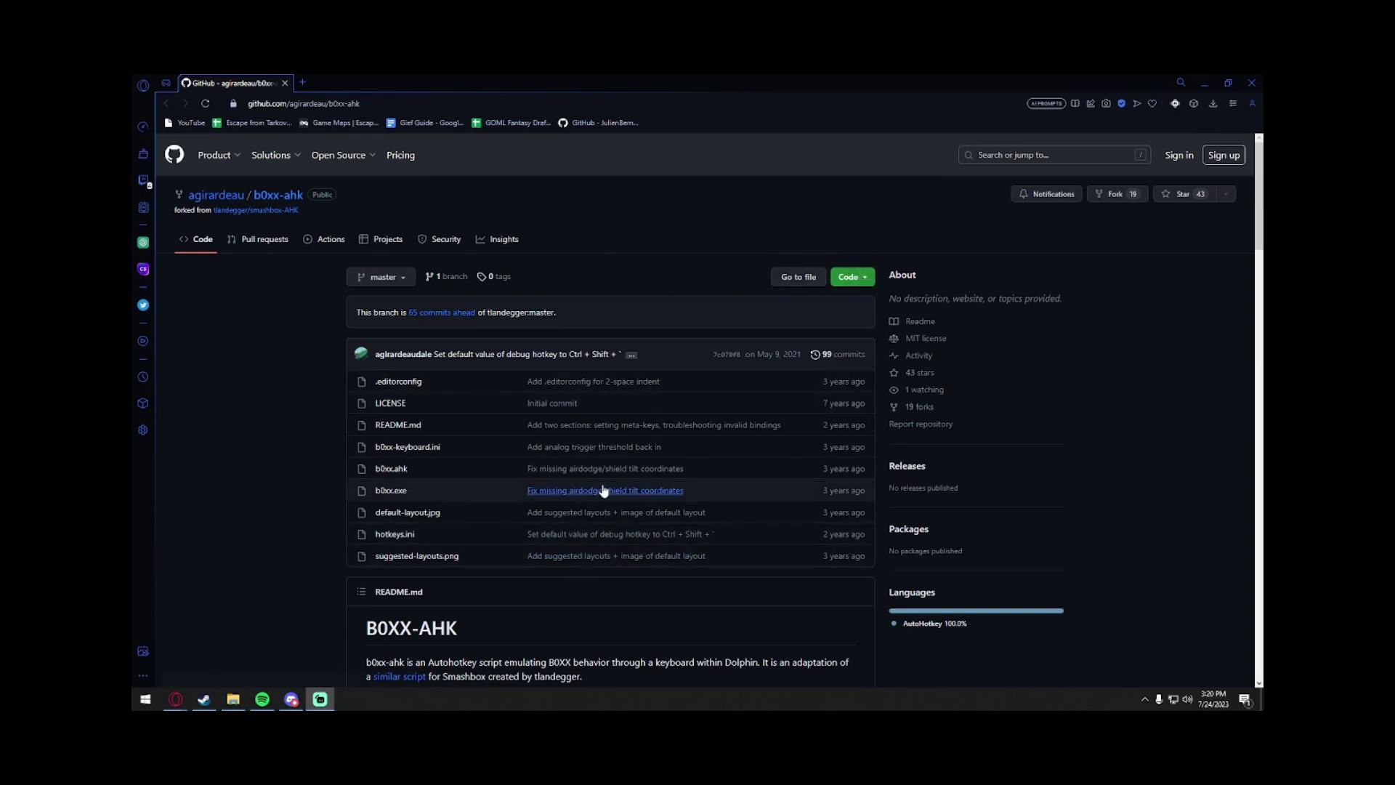
- Download the b0xx-ahk repository as a ZIP from GitHub's Code menu
{"action": "left_click", "coordinate": [854, 278]}
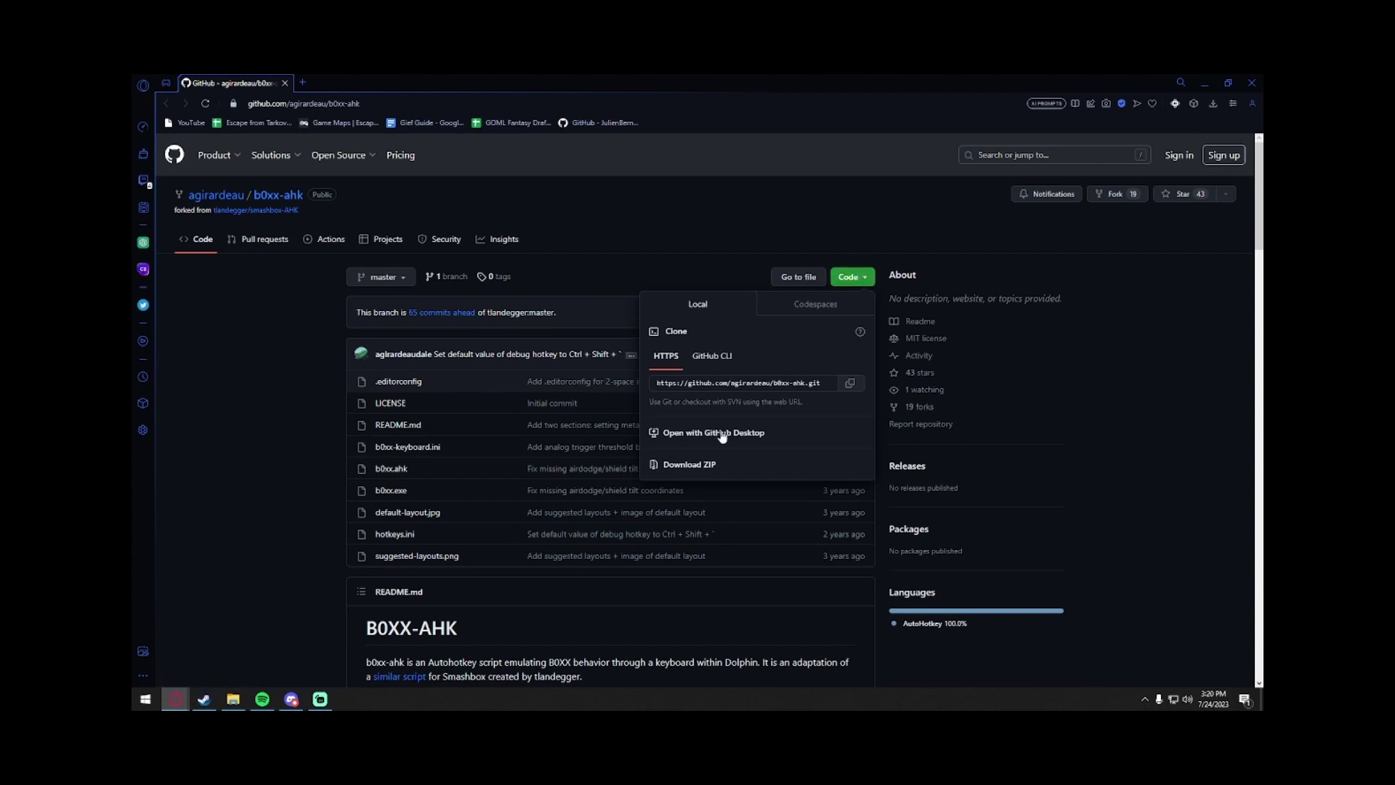
{"action": "left_click", "coordinate": [694, 465]}
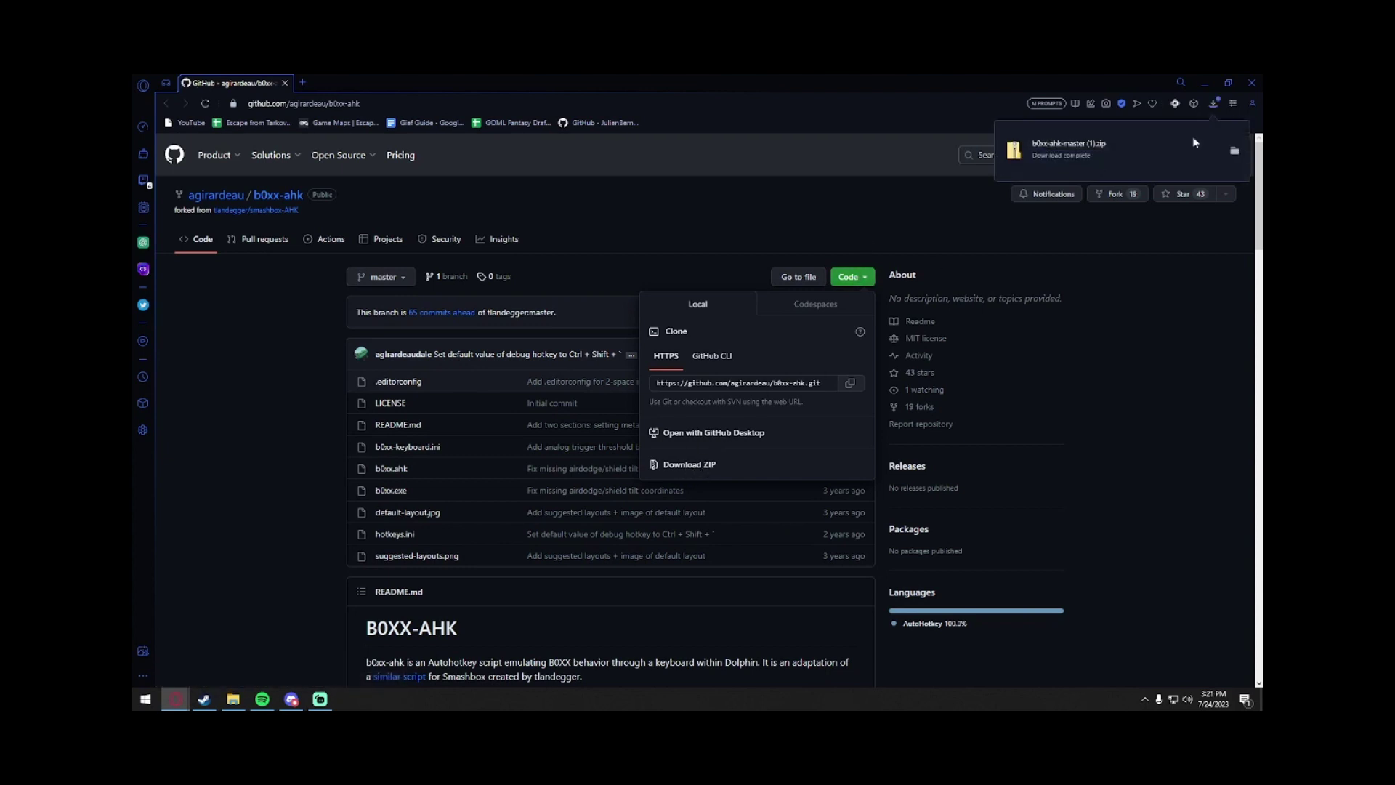
{"action": "left_click", "coordinate": [632, 176]}
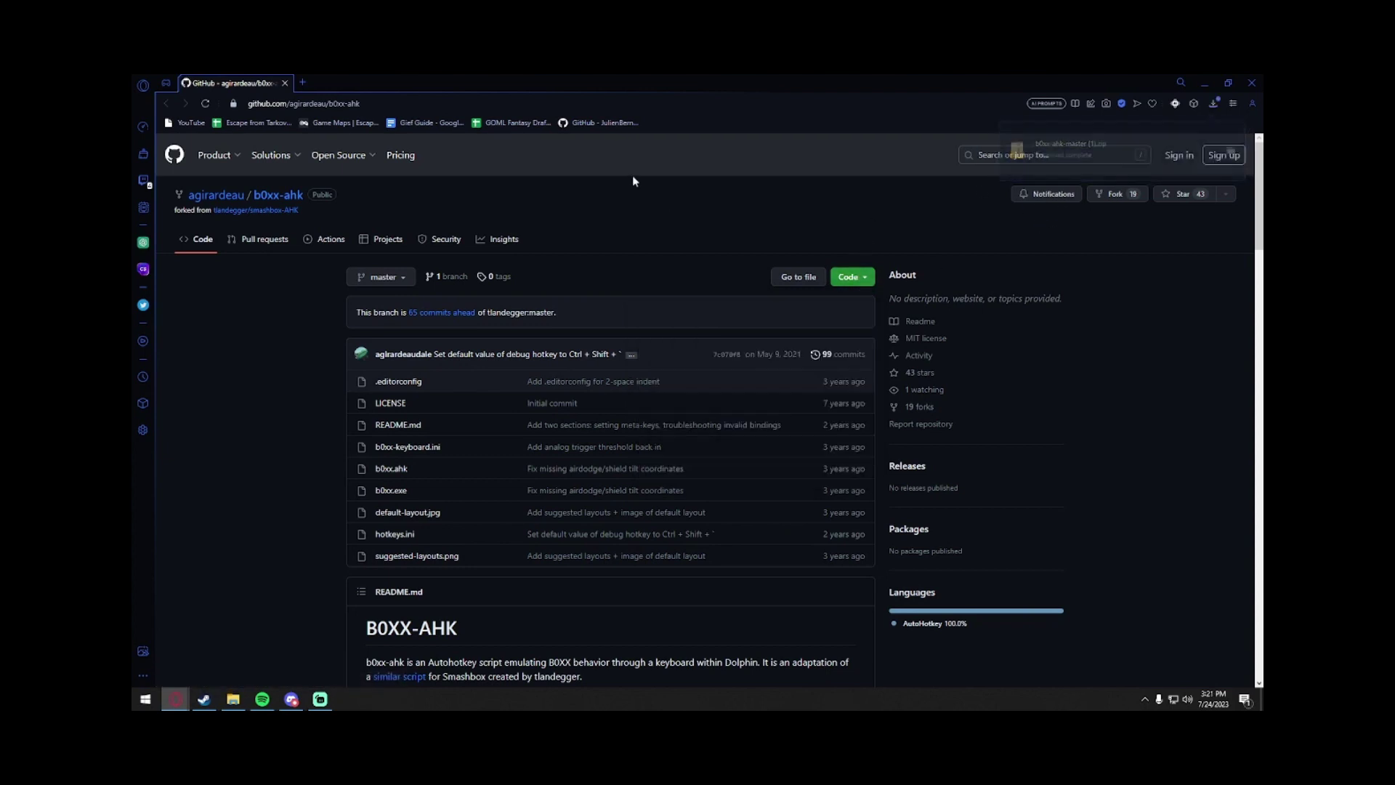
{"action": "left_click", "coordinate": [853, 278]}
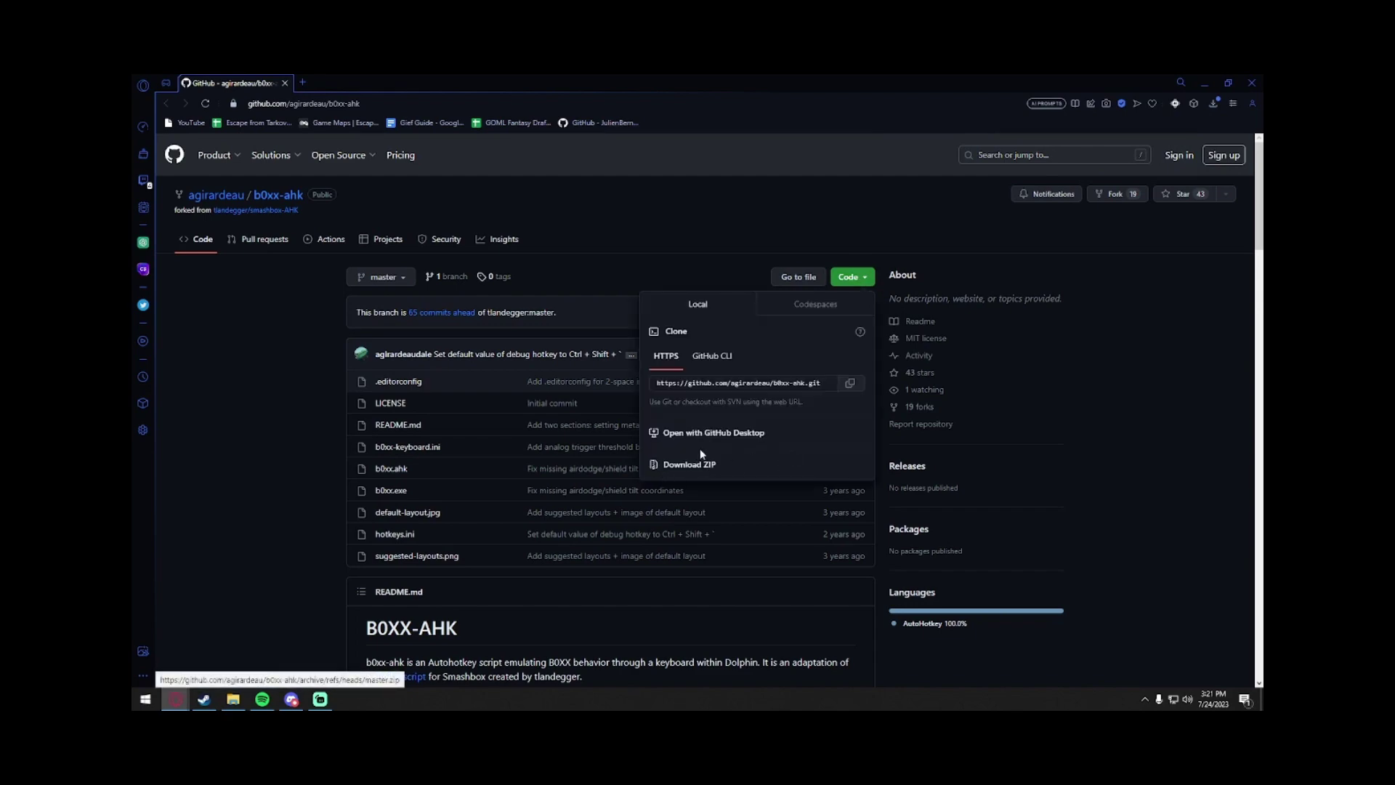
{"action": "left_click", "coordinate": [724, 223]}
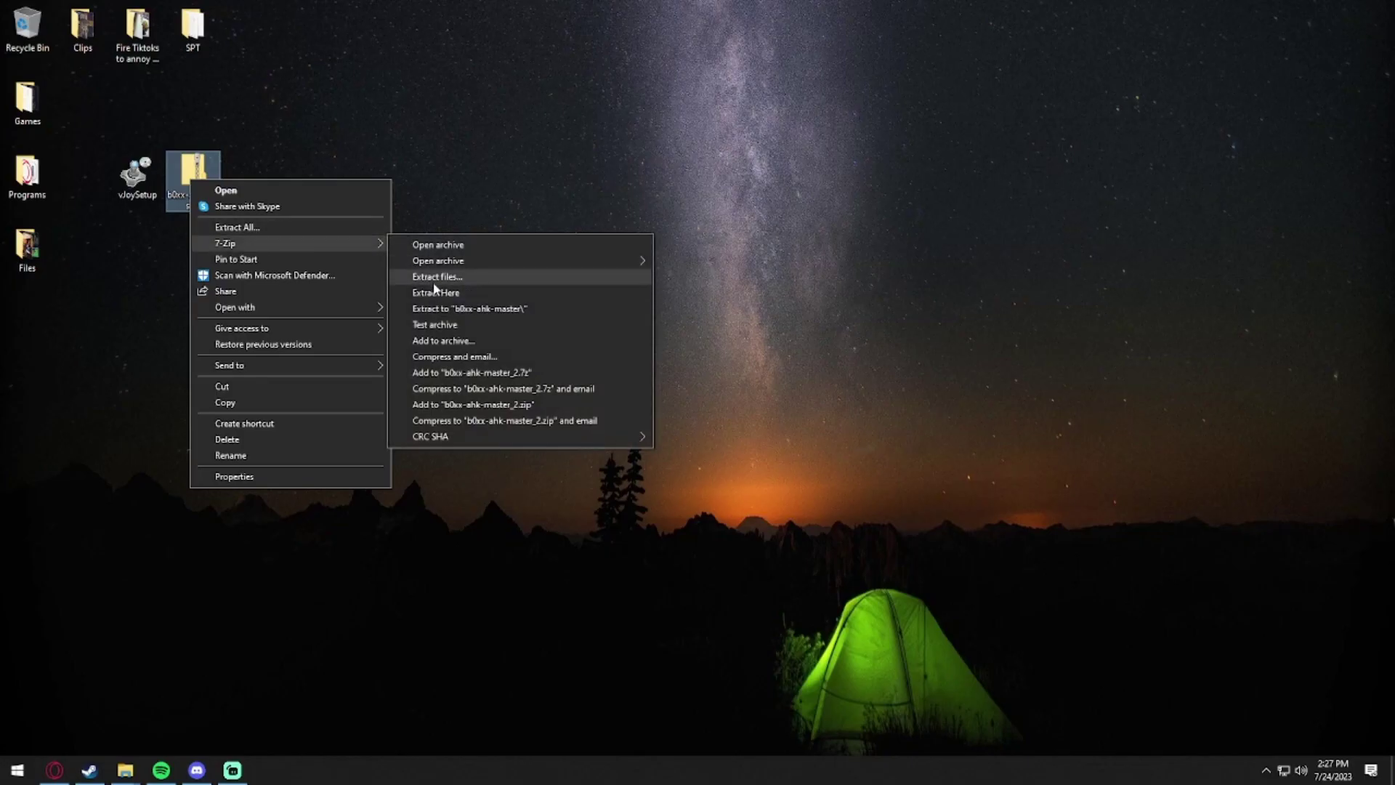
- Extract the b0xx-ahk-master archive to the Desktop with 7-Zip
{"action": "left_click", "coordinate": [527, 282]}
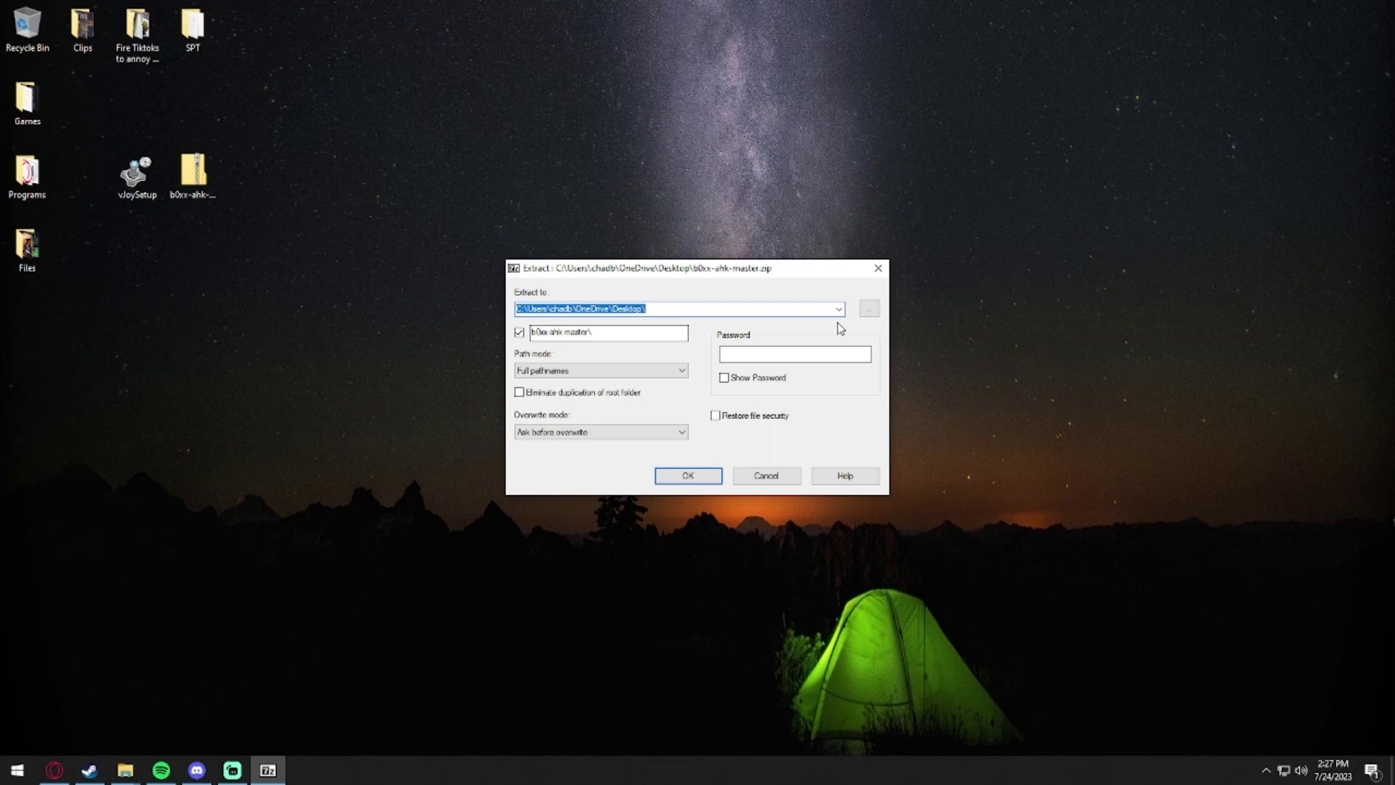
{"action": "left_click", "coordinate": [869, 308]}
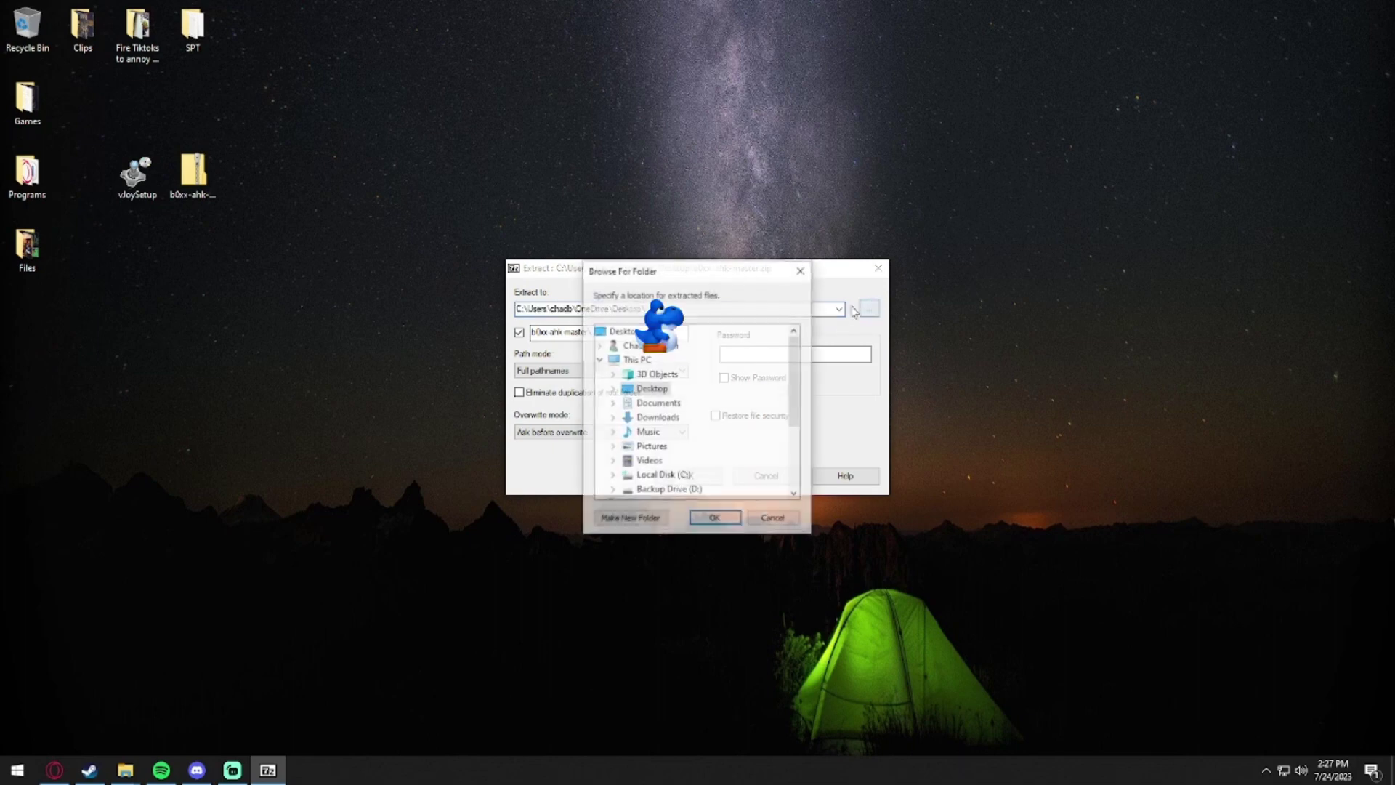
{"action": "left_click", "coordinate": [716, 520]}
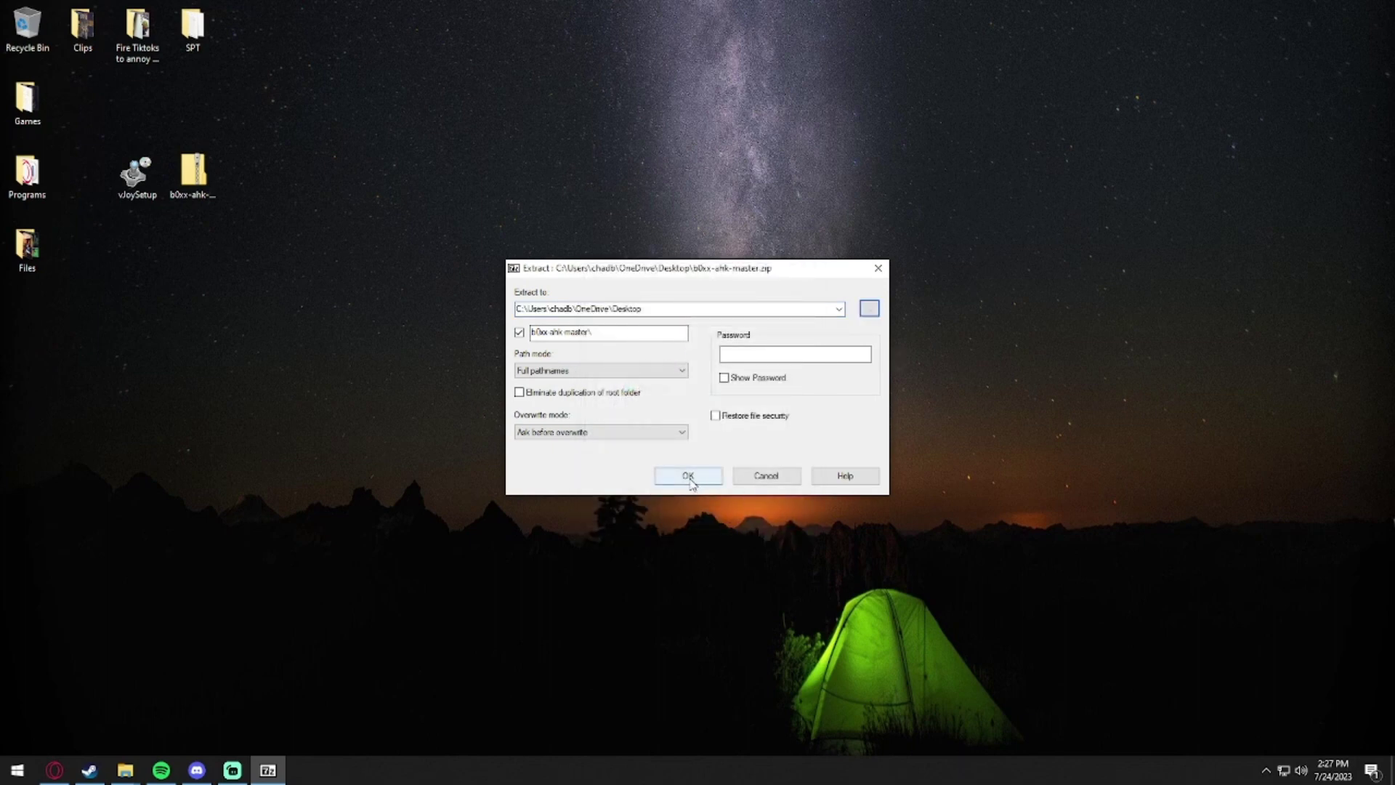
{"action": "left_click", "coordinate": [688, 475]}
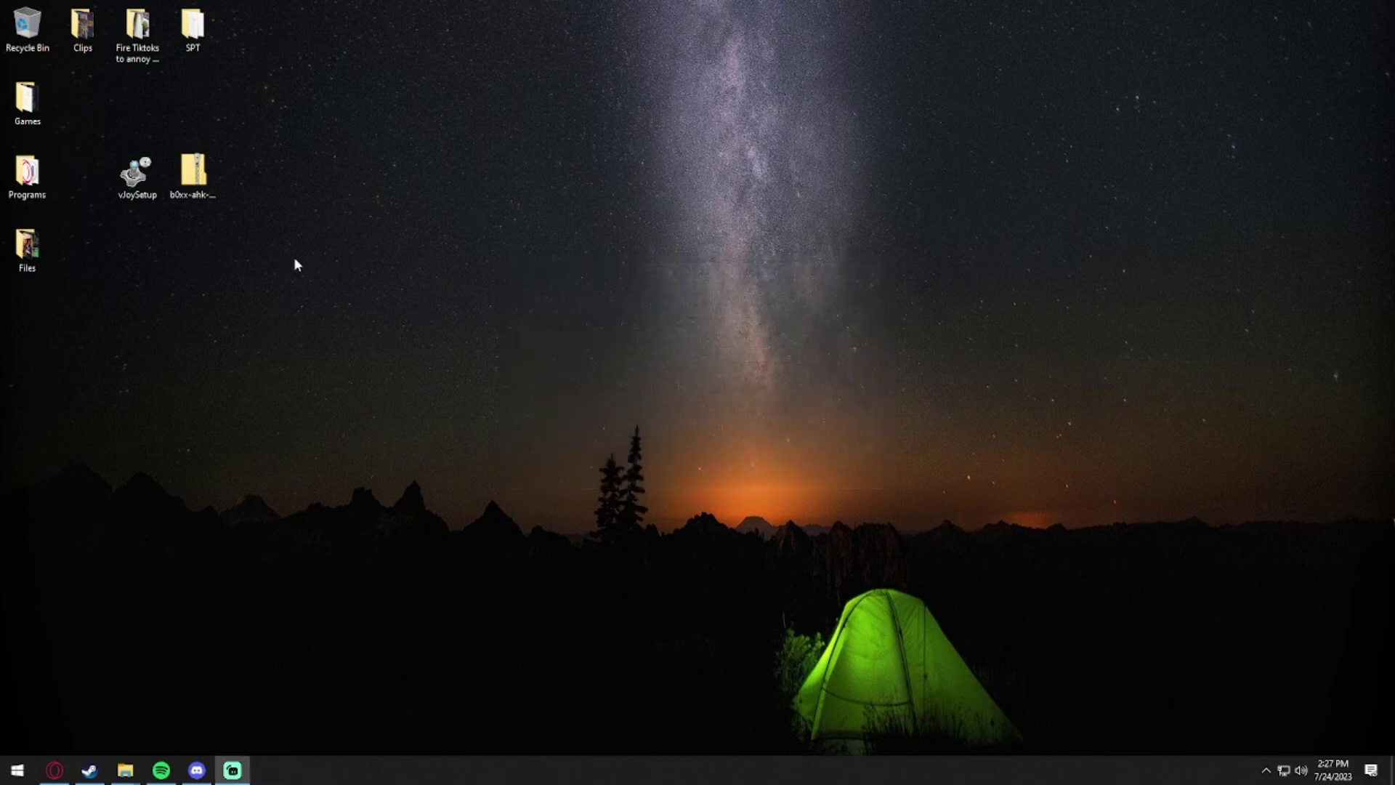
- Open the inner b0xx-ahk-master folder and select the b0xx-keyboard profile
{"action": "left_click_drag", "start_coordinate": [25, 319], "coordinate": [262, 191]}
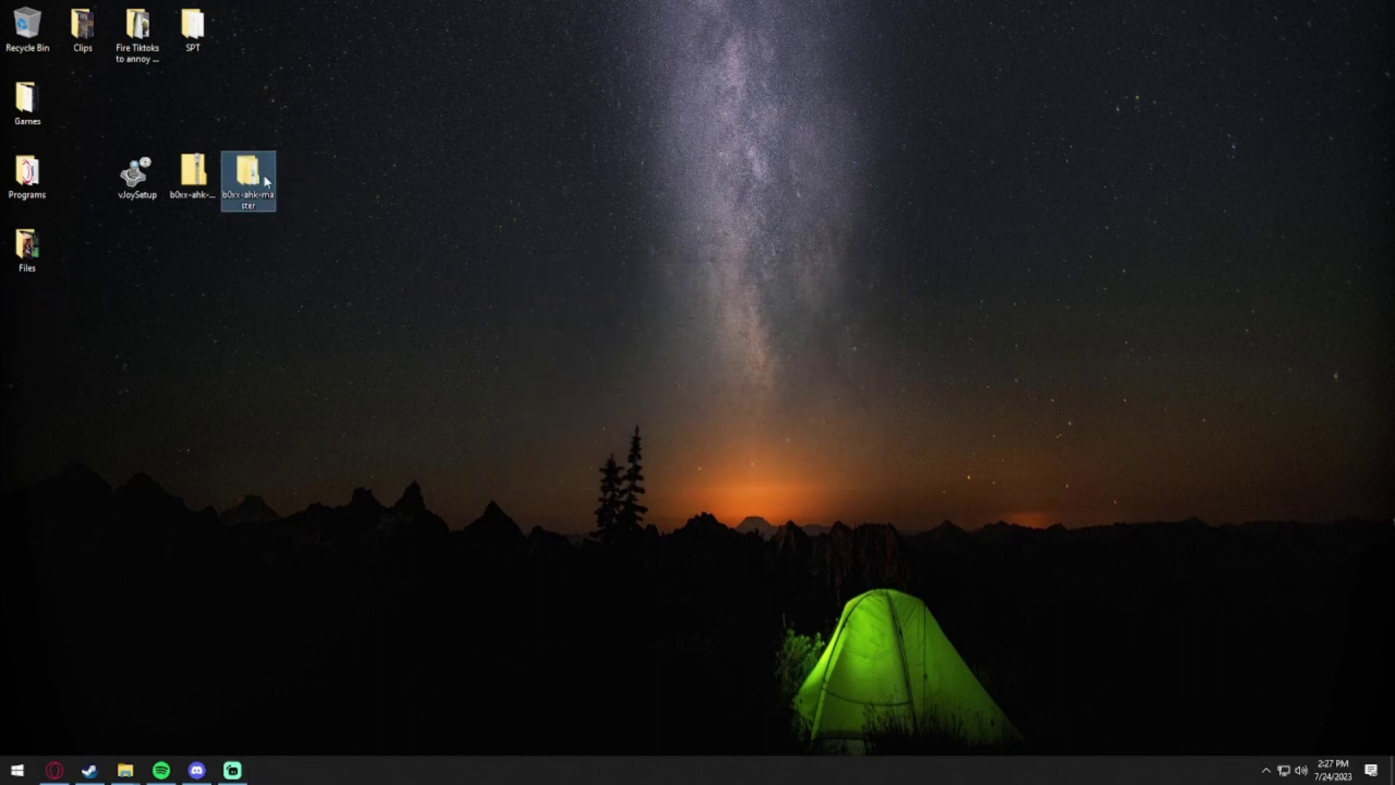
{"action": "double_click", "coordinate": [250, 199]}
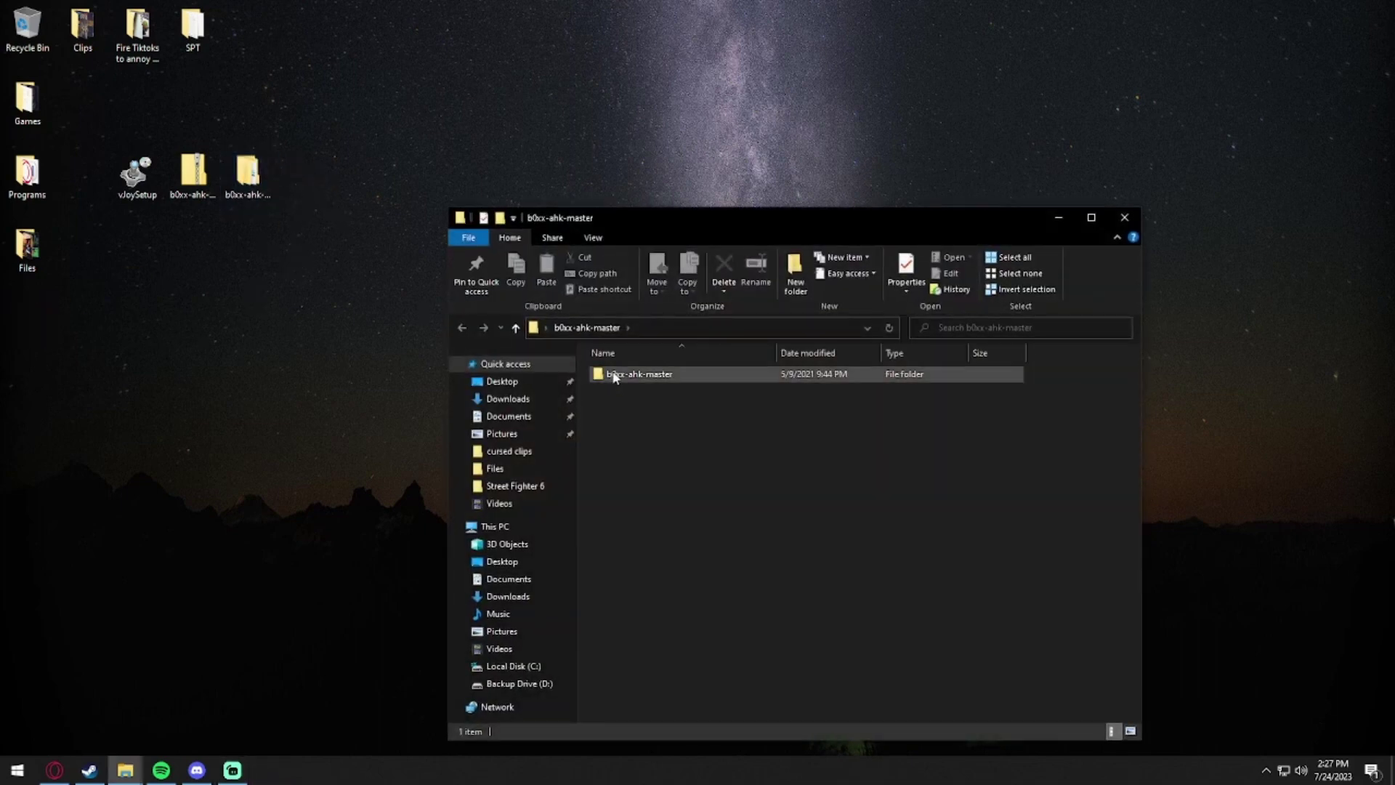
{"action": "double_click", "coordinate": [626, 373]}
{"action": "left_click_drag", "start_coordinate": [630, 228], "coordinate": [622, 167]}
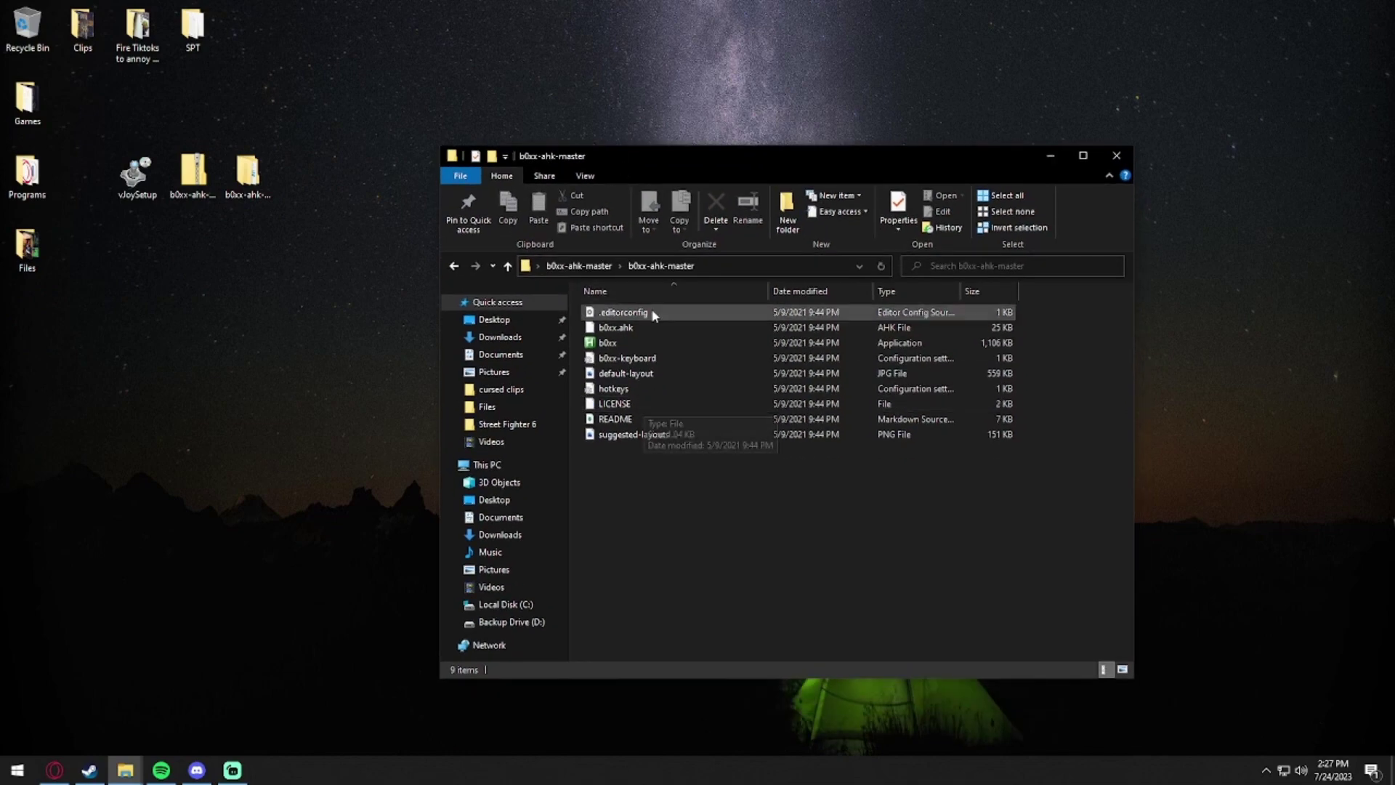
{"action": "left_click", "coordinate": [635, 360]}
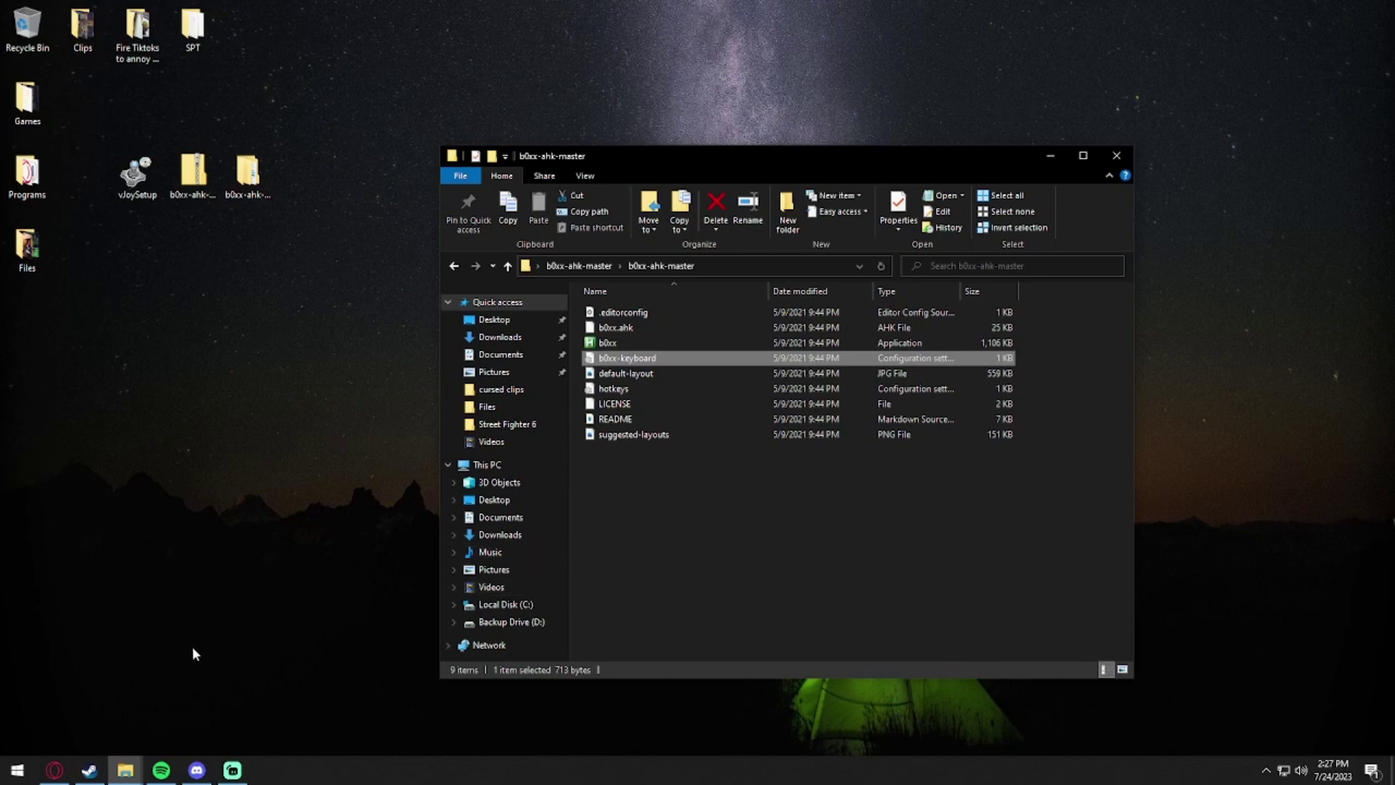
- Find the Profiles\GCPad folder path in the b0xx-ahk readme's Setup steps
{"action": "left_click", "coordinate": [54, 769]}
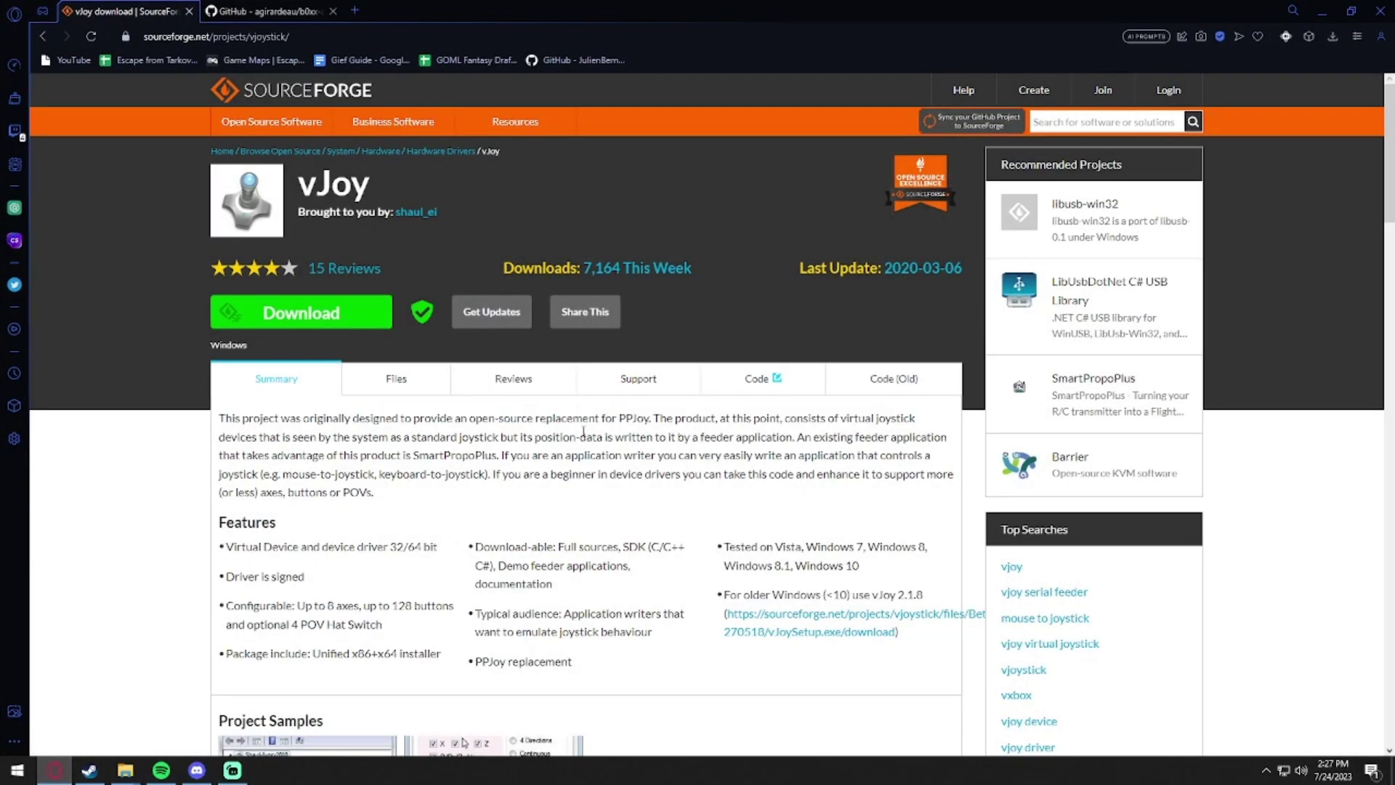
{"action": "left_click", "coordinate": [265, 11]}
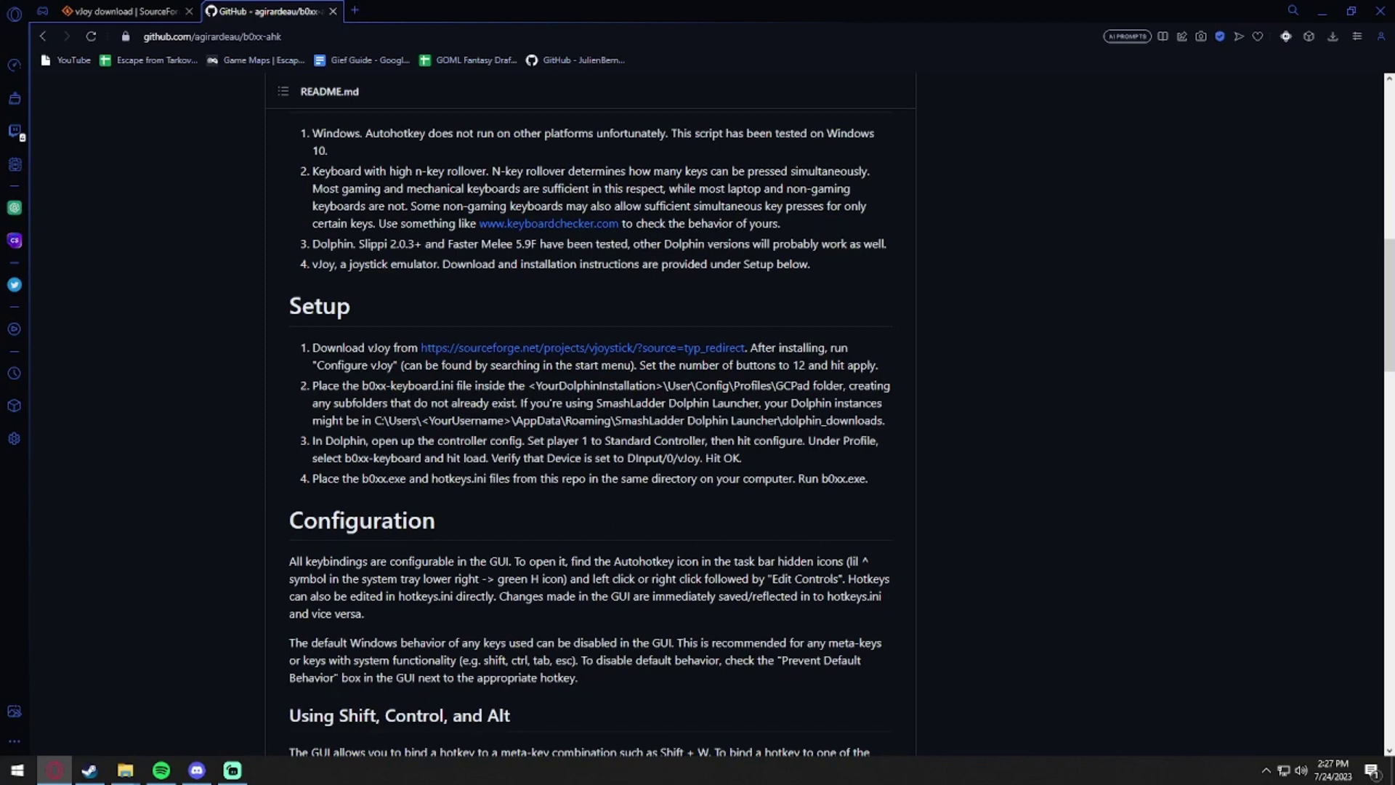
{"action": "scroll", "coordinate": [396, 379], "scroll_direction": "down", "scroll_amount": 2}
{"action": "scroll", "coordinate": [396, 380], "scroll_direction": "up", "scroll_amount": 2}
{"action": "left_click_drag", "start_coordinate": [528, 386], "coordinate": [841, 386]}
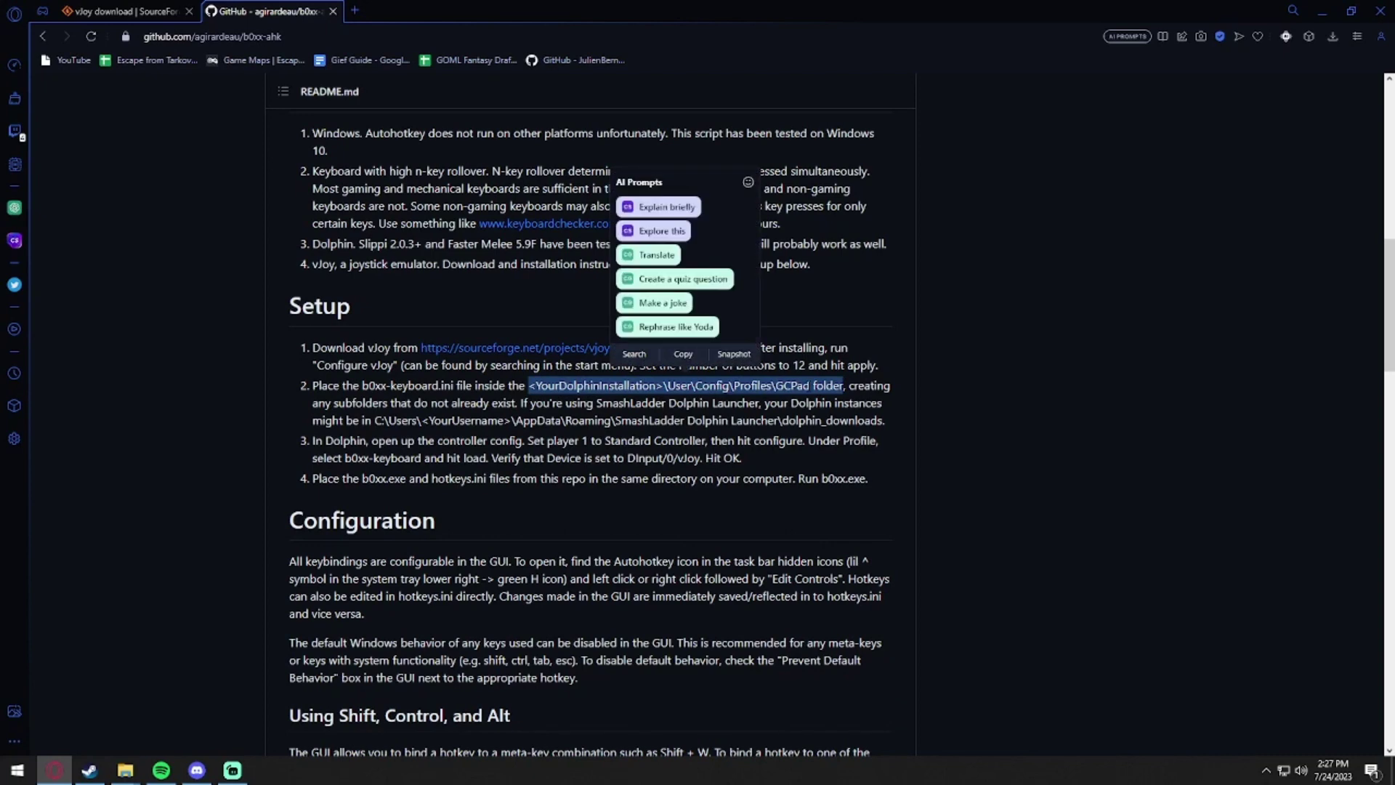
{"action": "key", "text": "Escape"}
- Arrange the GCPad folder and b0xx-ahk-master windows side by side
{"action": "mouse_move", "coordinate": [125, 769]}
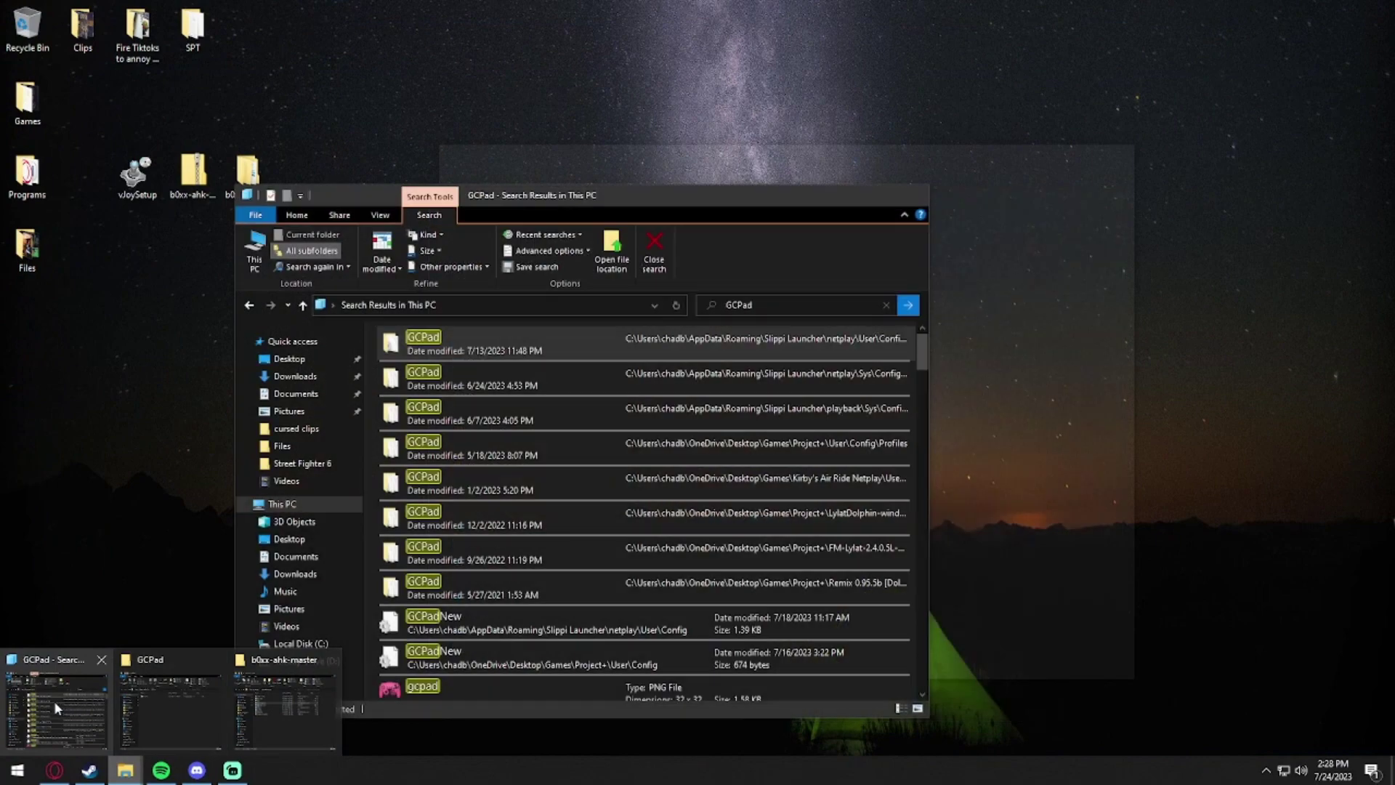
{"action": "left_click", "coordinate": [54, 701]}
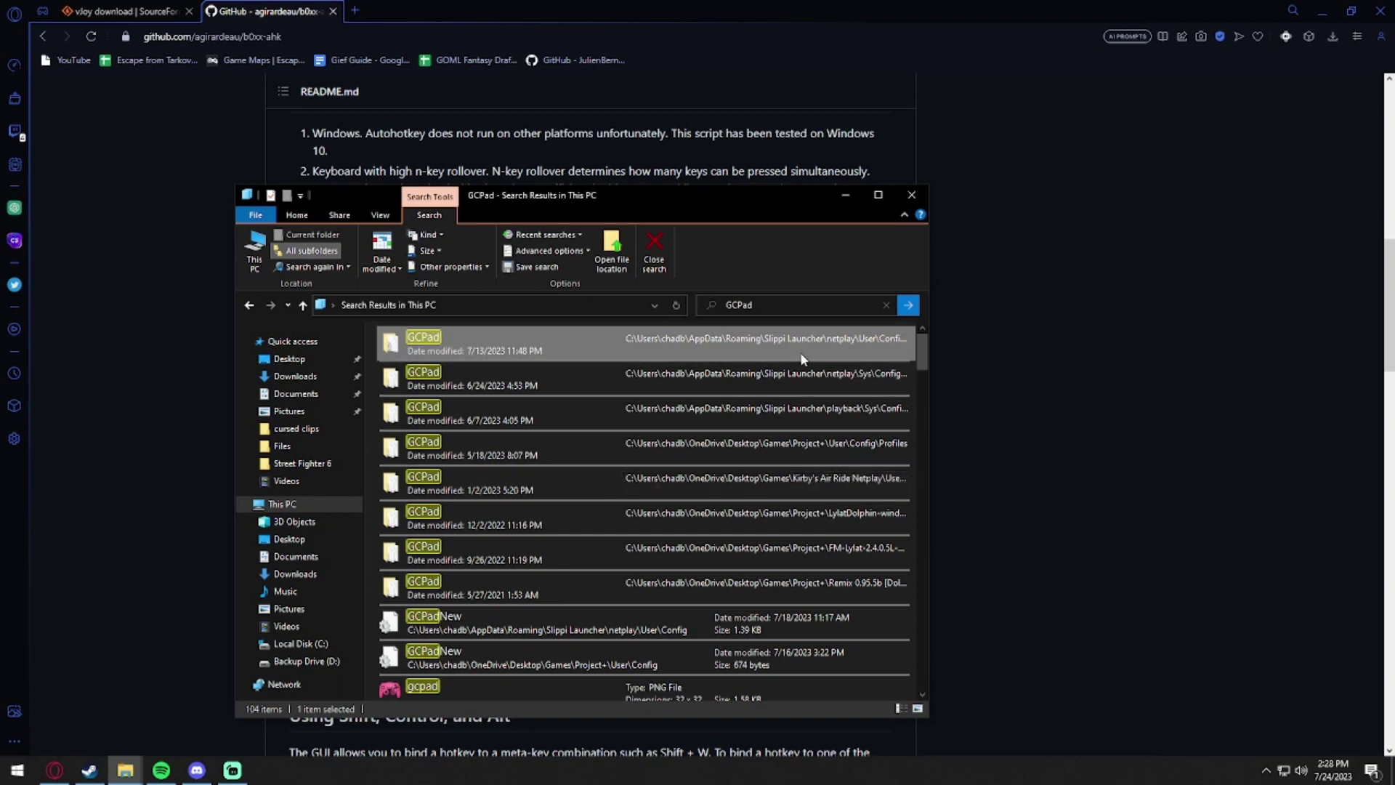
{"action": "left_click", "coordinate": [125, 770]}
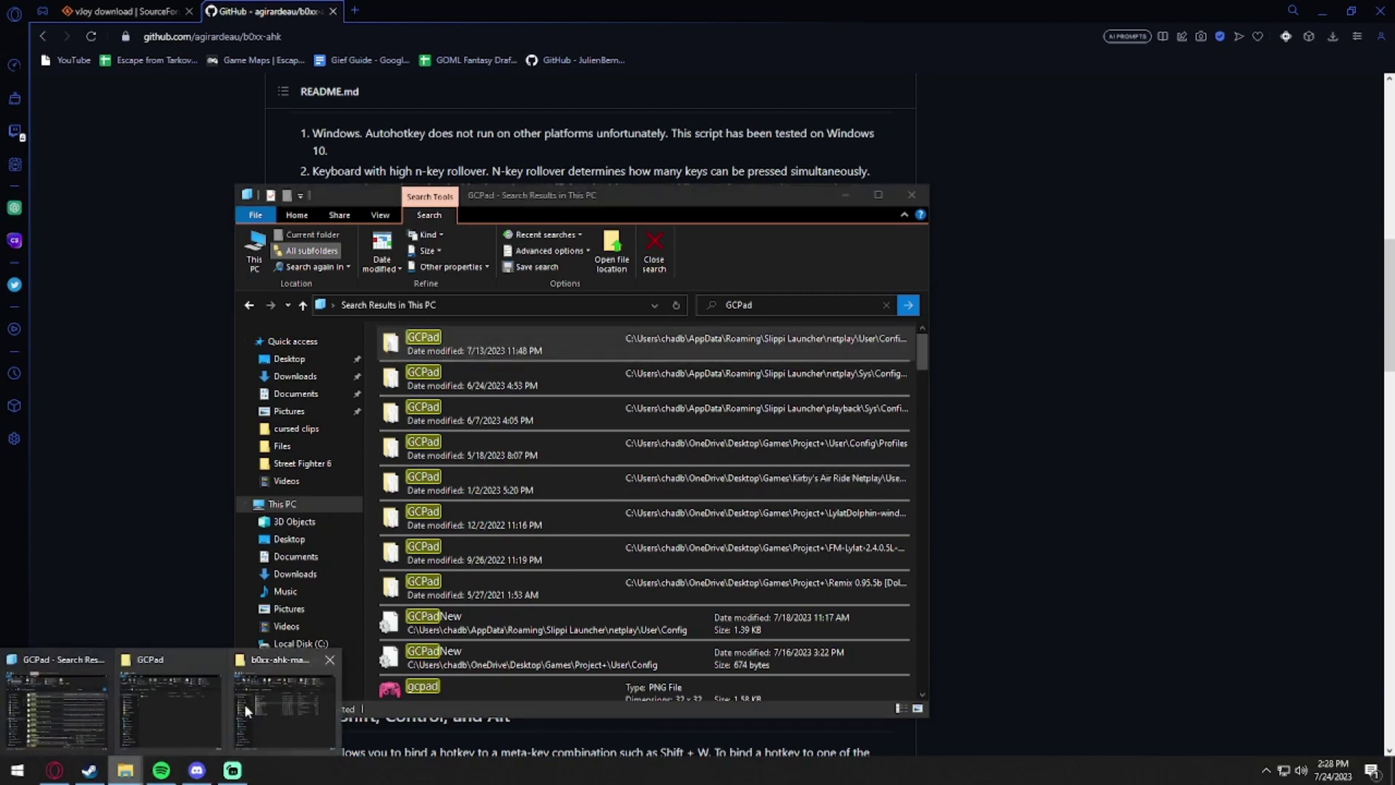
{"action": "left_click", "coordinate": [193, 702]}
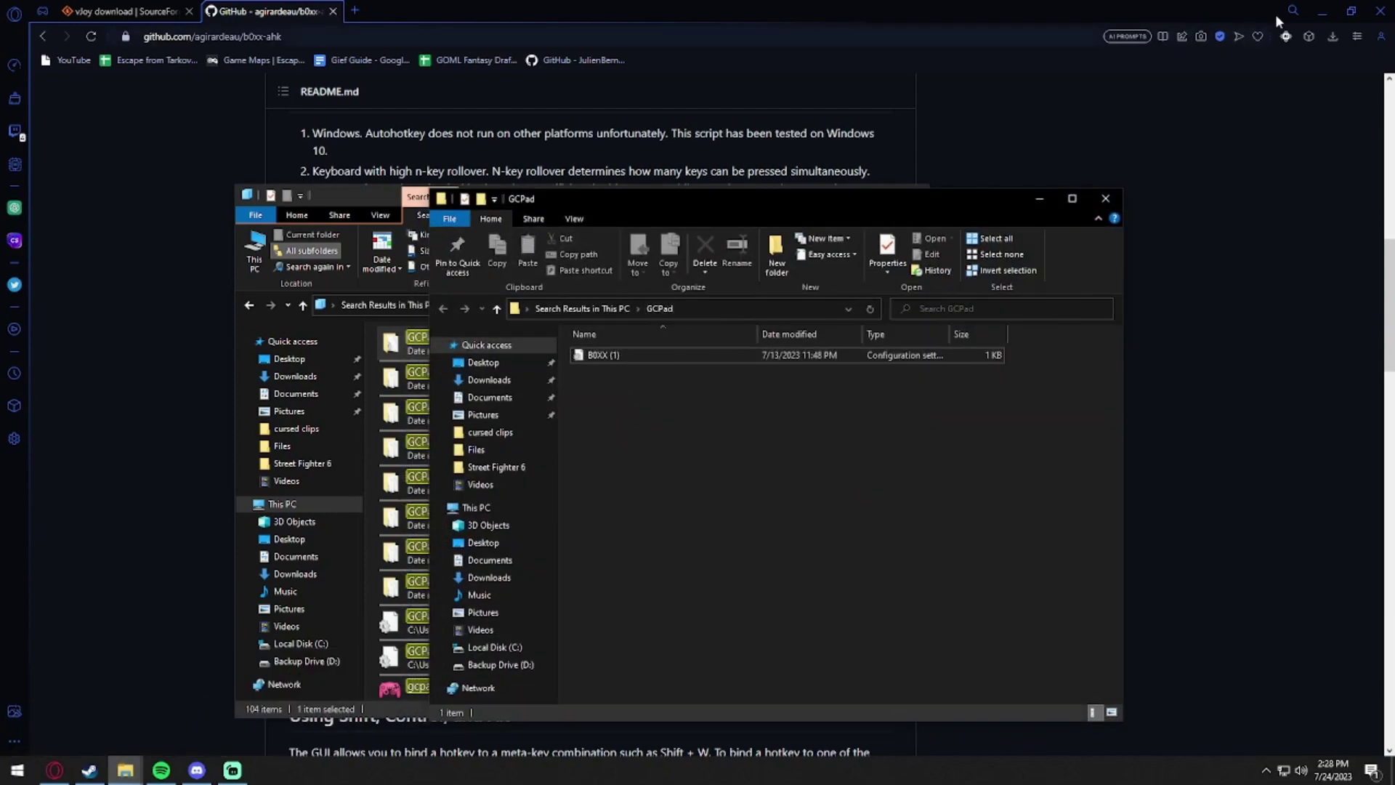
{"action": "left_click", "coordinate": [1322, 11]}
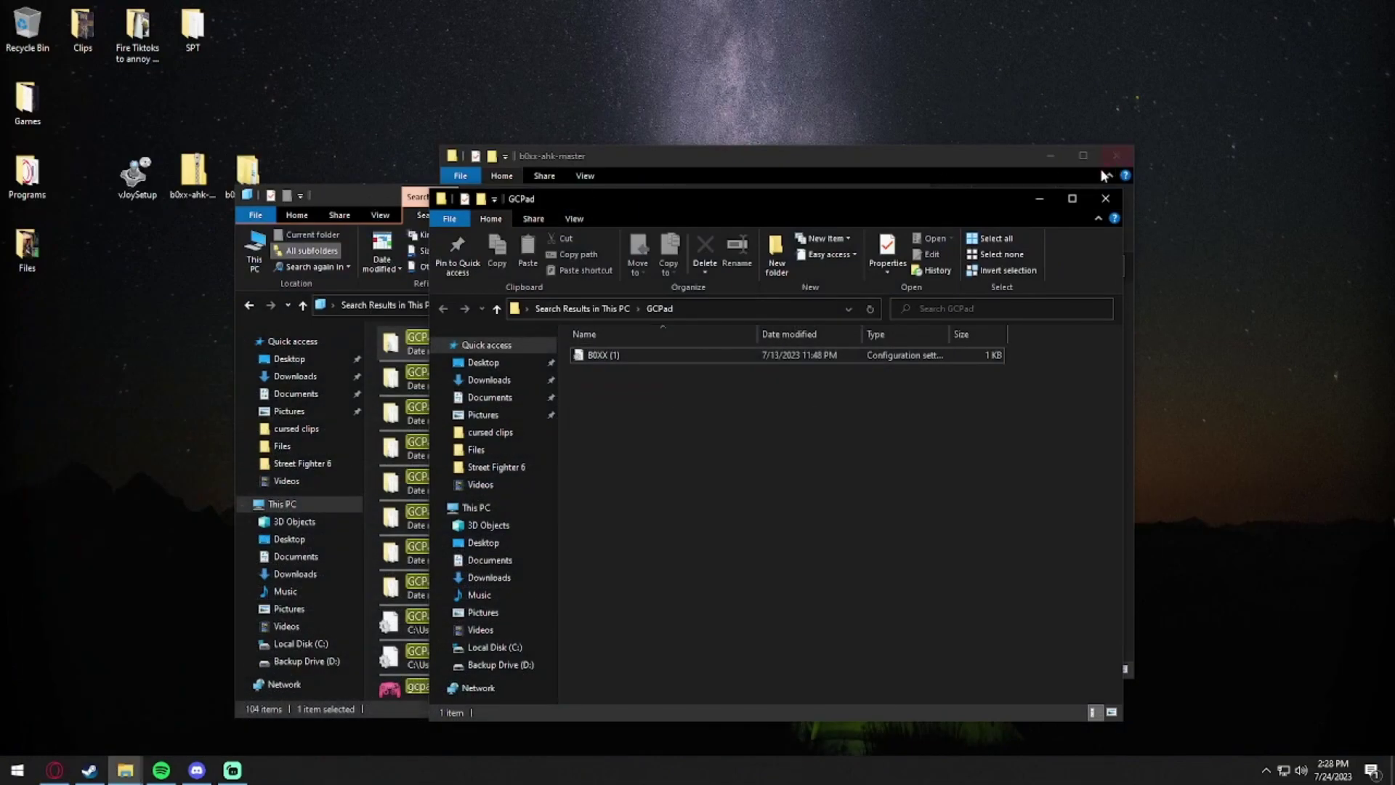
{"action": "key", "text": "alt+Tab"}
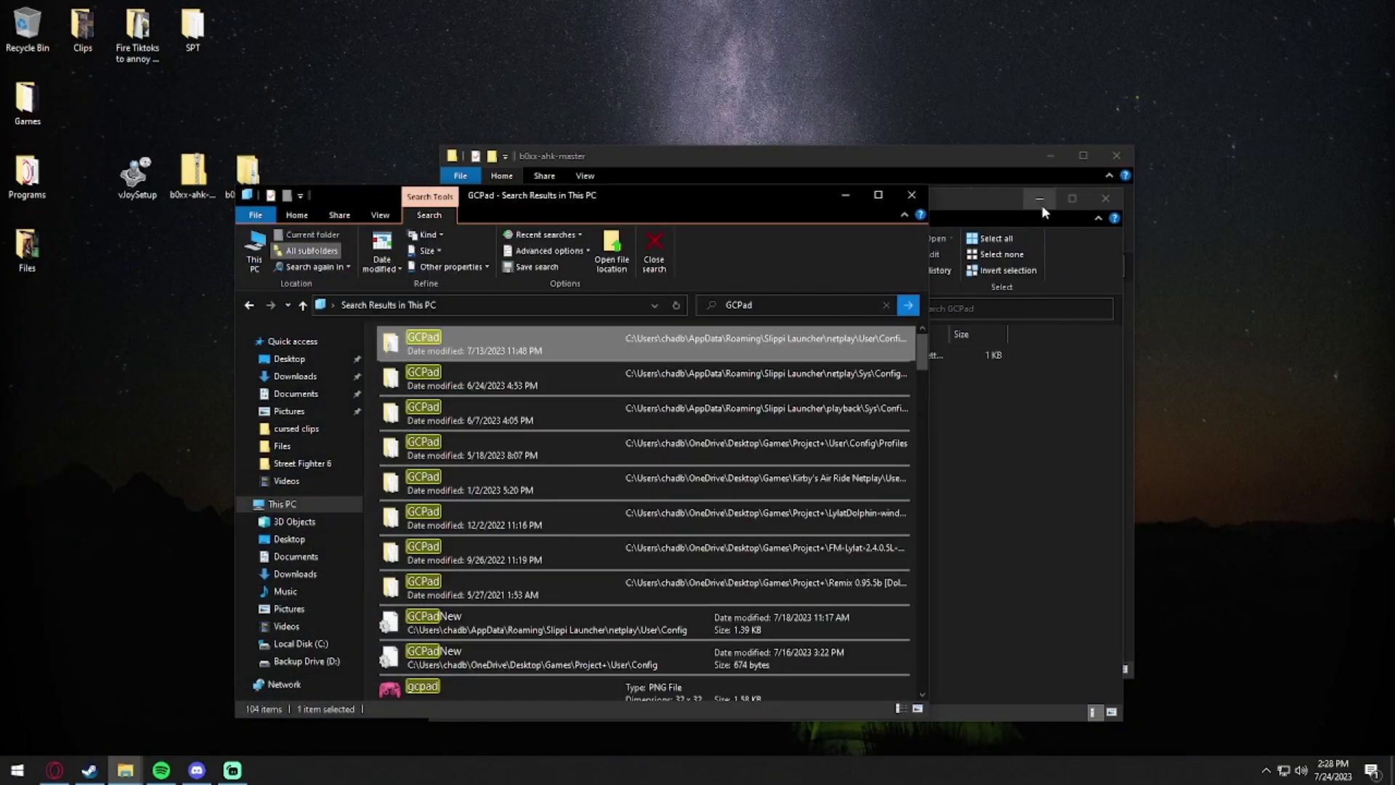
{"action": "left_click", "coordinate": [844, 195]}
{"action": "left_click_drag", "start_coordinate": [906, 161], "coordinate": [549, 175]}
{"action": "left_click", "coordinate": [856, 207]}
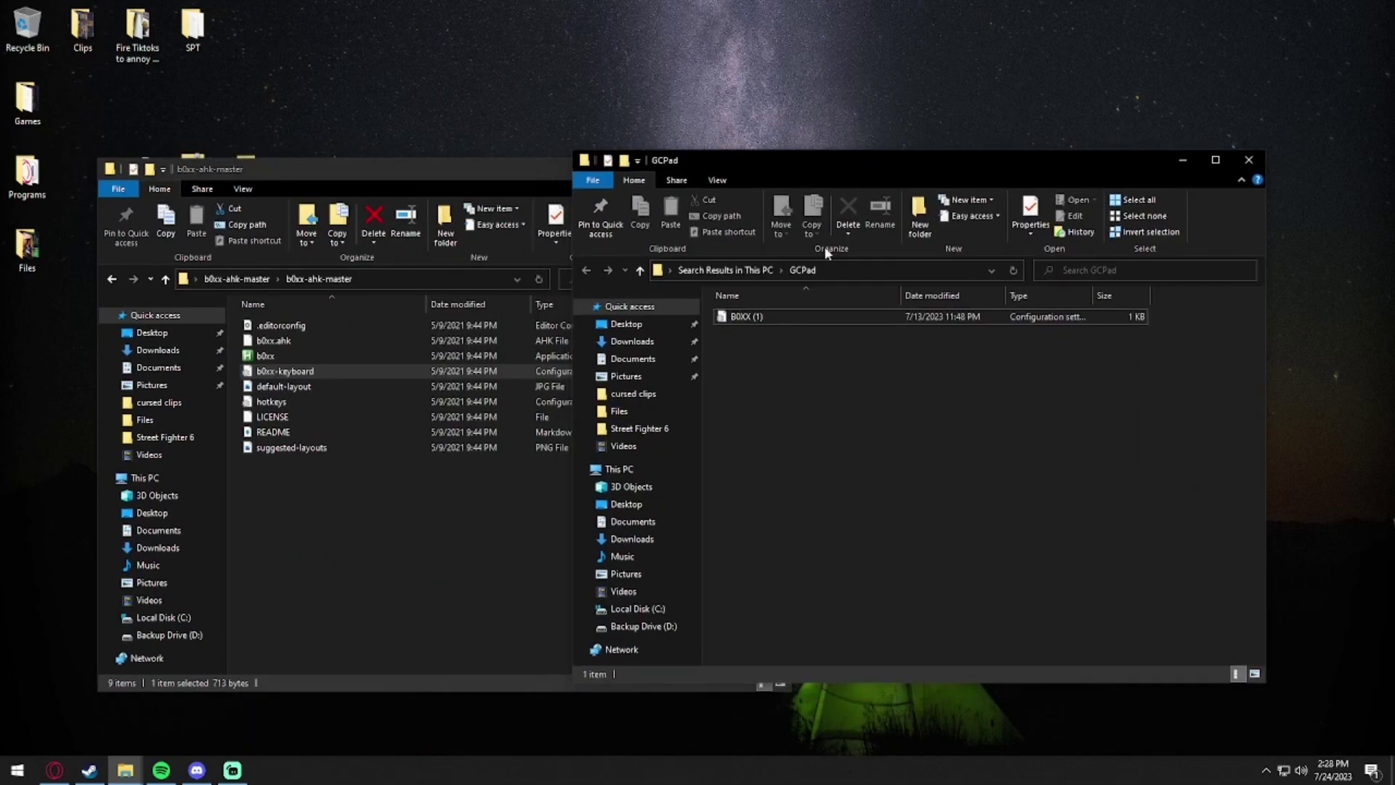
{"action": "left_click", "coordinate": [311, 459]}
- Move b0xx-keyboard into the GCPad folder and close the GCPad window
{"action": "left_click_drag", "start_coordinate": [292, 372], "coordinate": [945, 419]}
{"action": "left_click", "coordinate": [786, 384]}
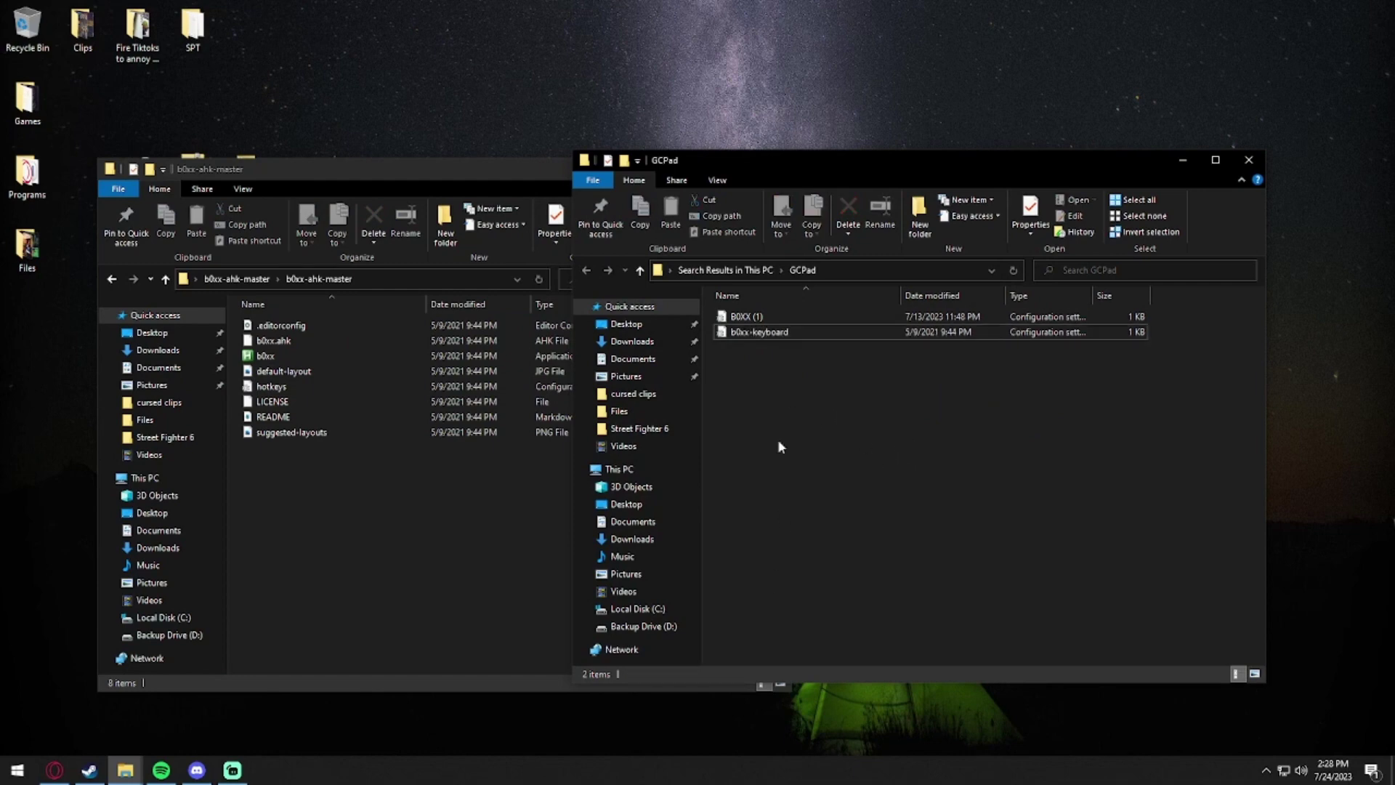
{"action": "left_click", "coordinate": [450, 517]}
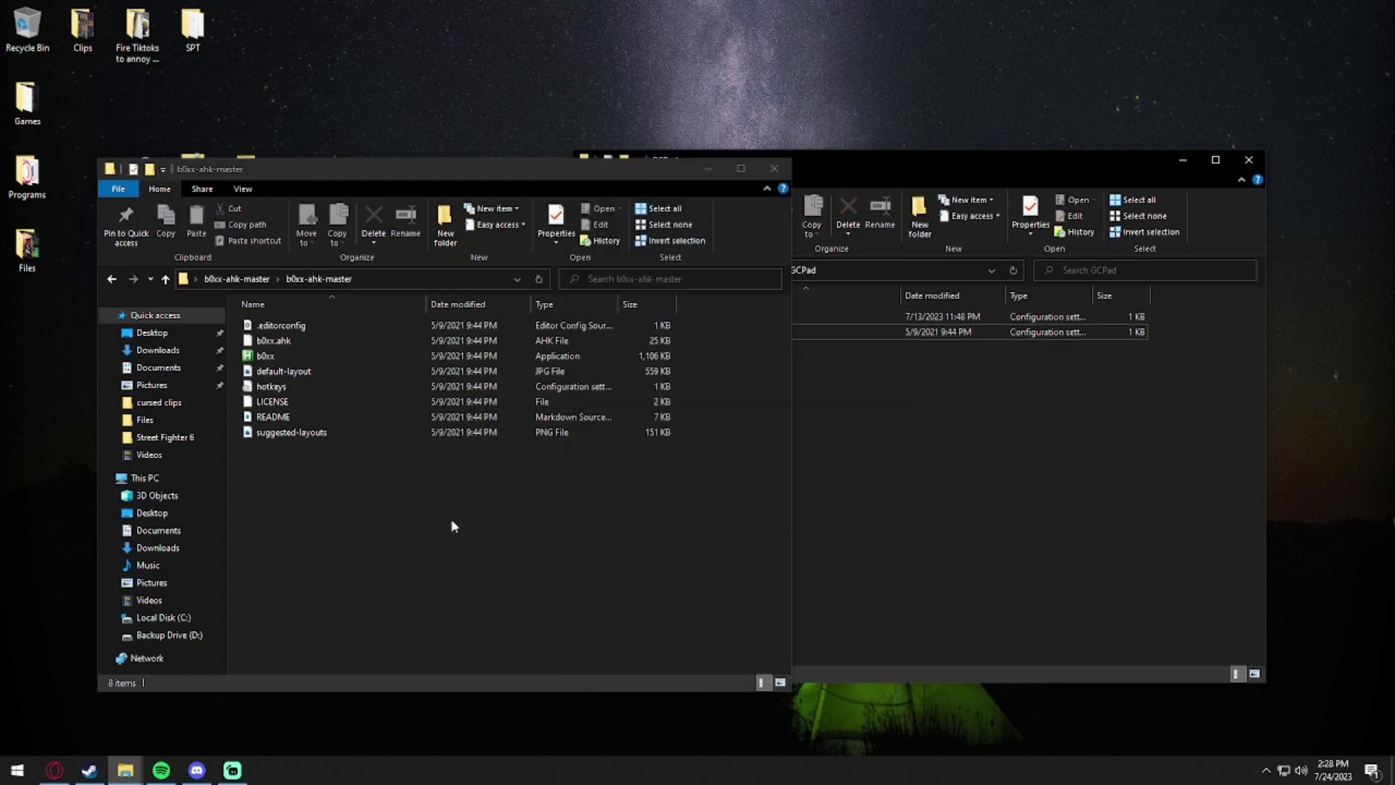
{"action": "left_click", "coordinate": [1248, 159]}
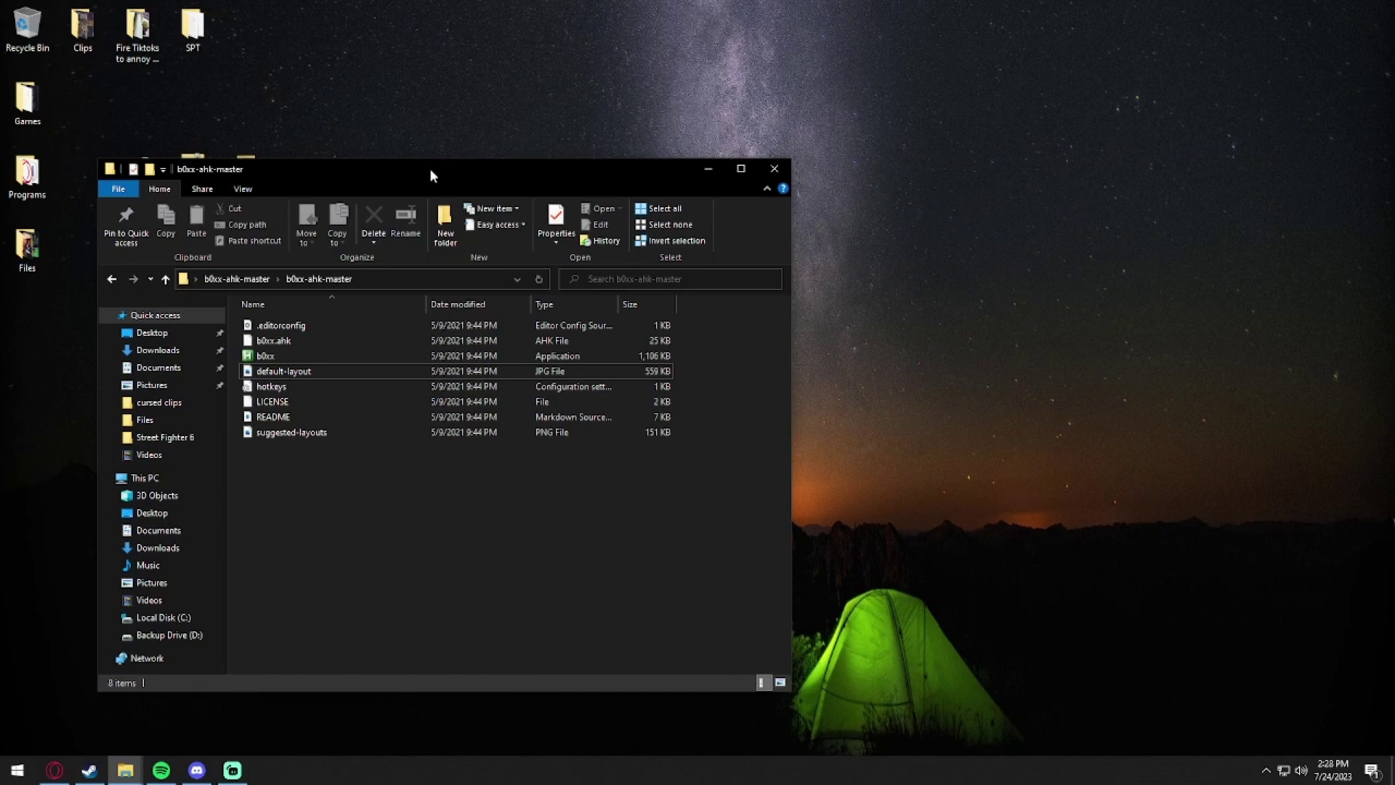
{"action": "left_click_drag", "start_coordinate": [429, 168], "coordinate": [735, 141]}
- Run the b0xx script from the extracted b0xx-ahk-master folder
{"action": "left_click_drag", "start_coordinate": [249, 174], "coordinate": [249, 51]}
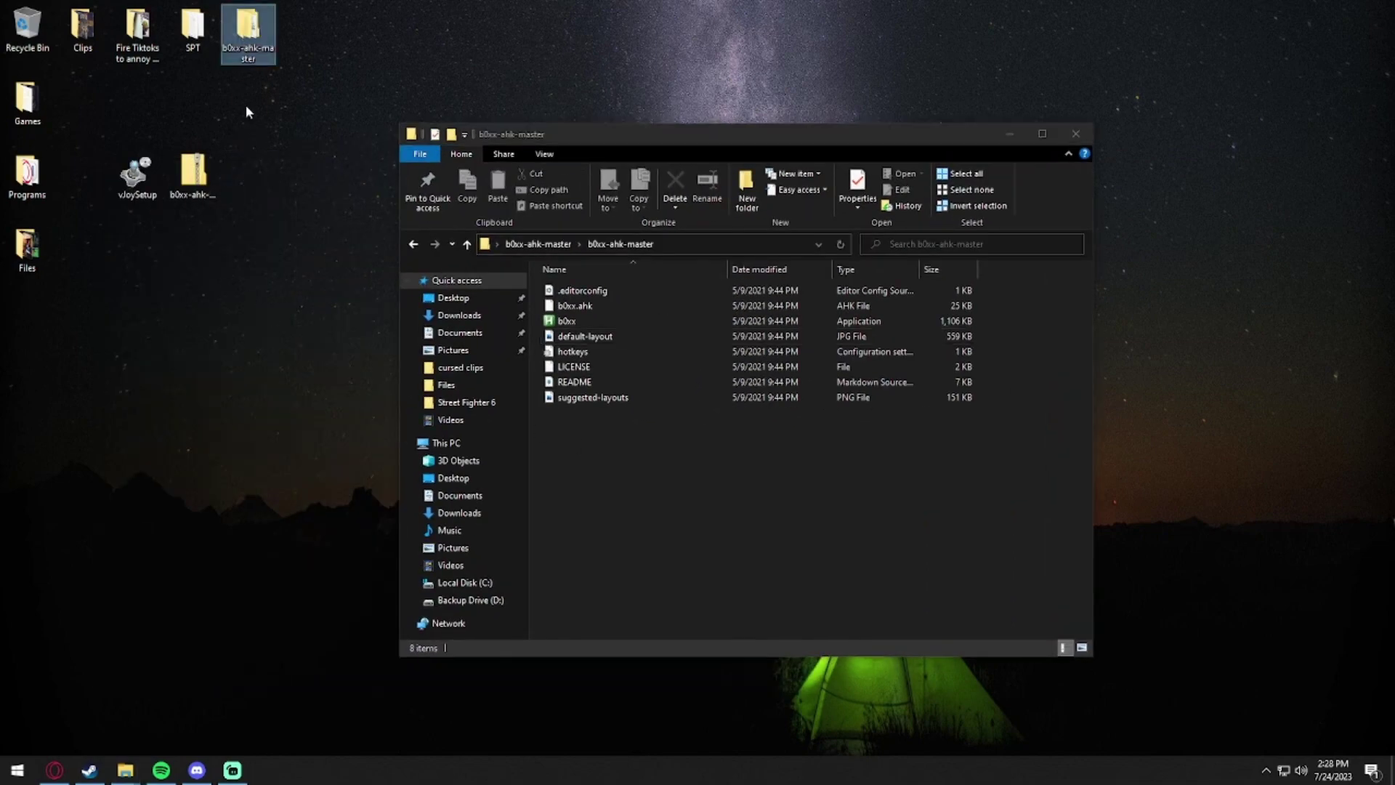
{"action": "left_click", "coordinate": [218, 222]}
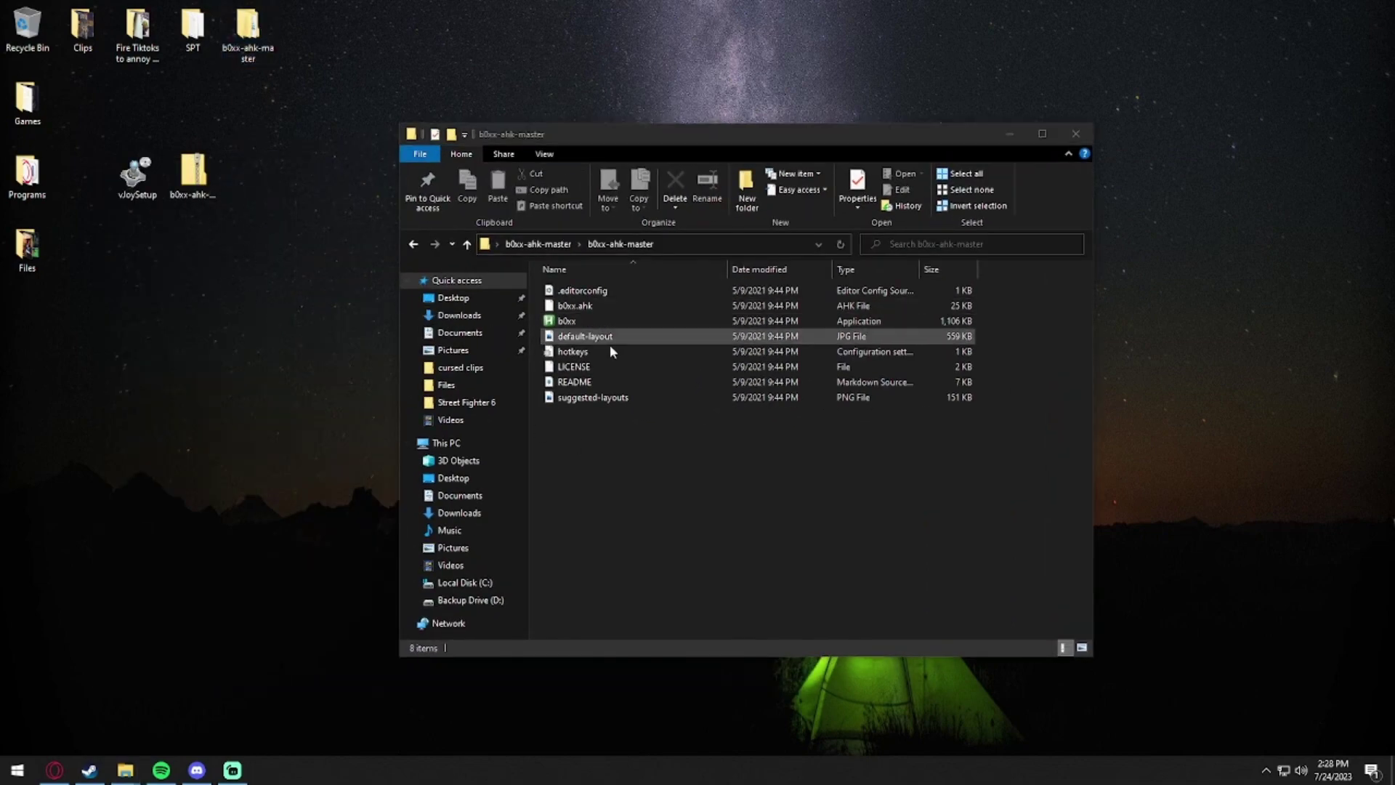
{"action": "left_click", "coordinate": [595, 325]}
{"action": "double_click", "coordinate": [593, 325]}
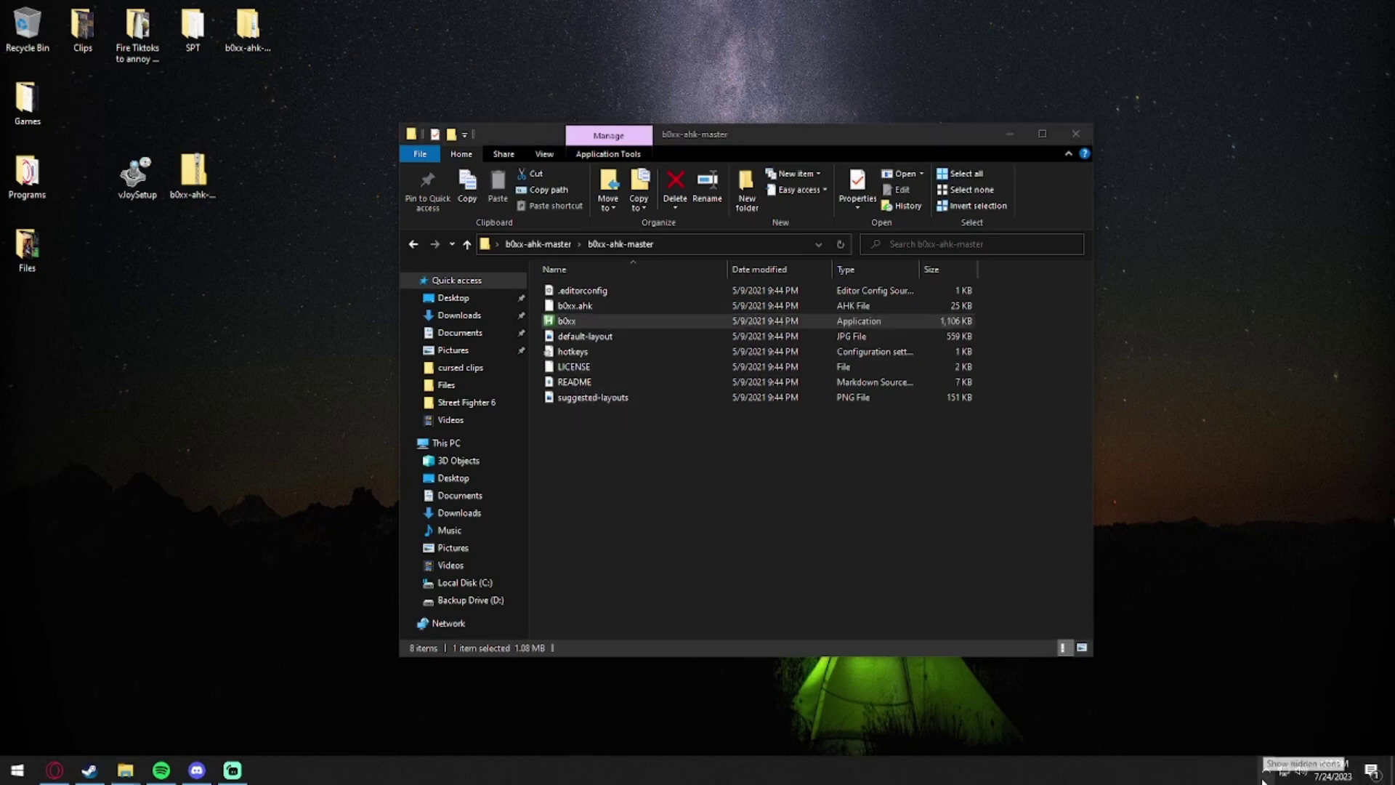
{"action": "left_click", "coordinate": [752, 449]}
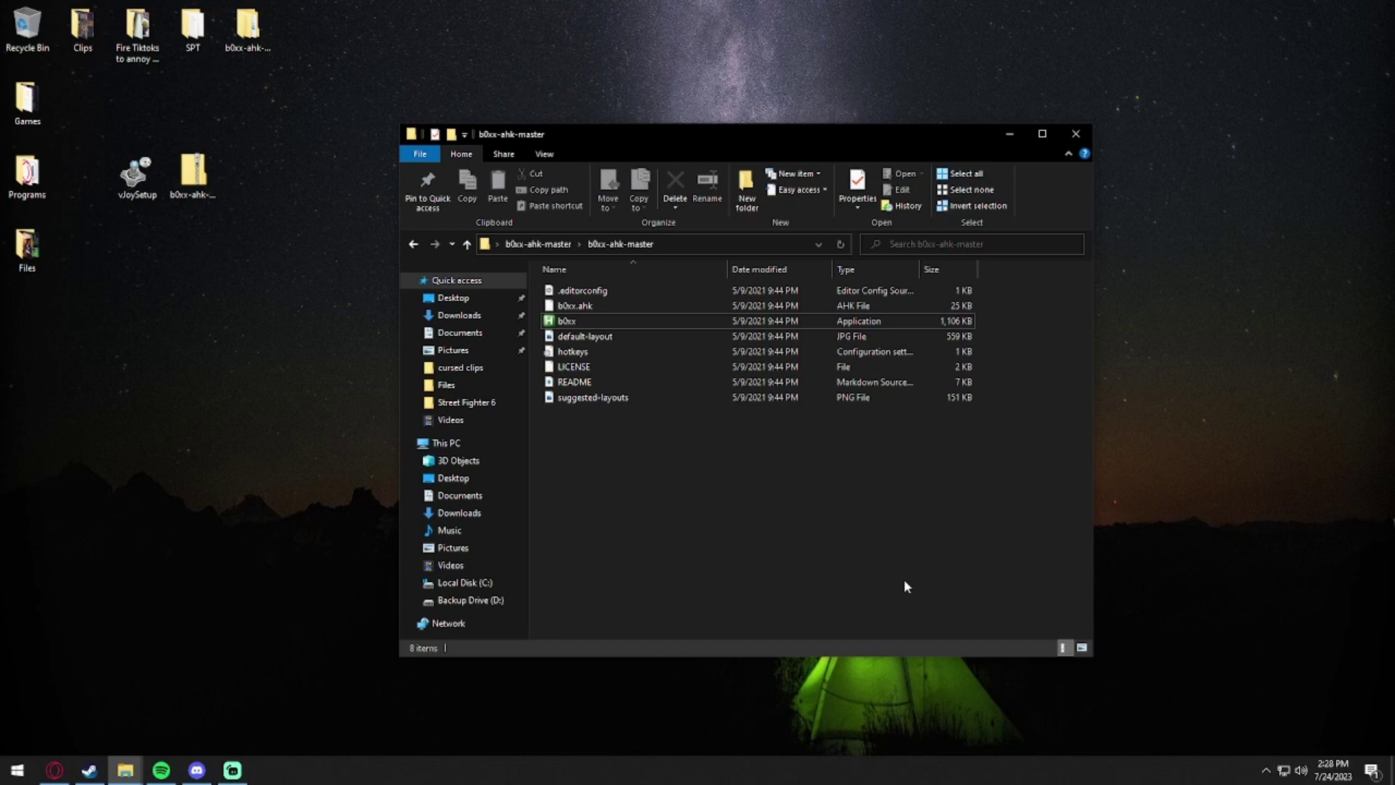
- Open the b0xx Dynamic Hotkeys editor from its tray icon menu
{"action": "left_click", "coordinate": [1266, 770]}
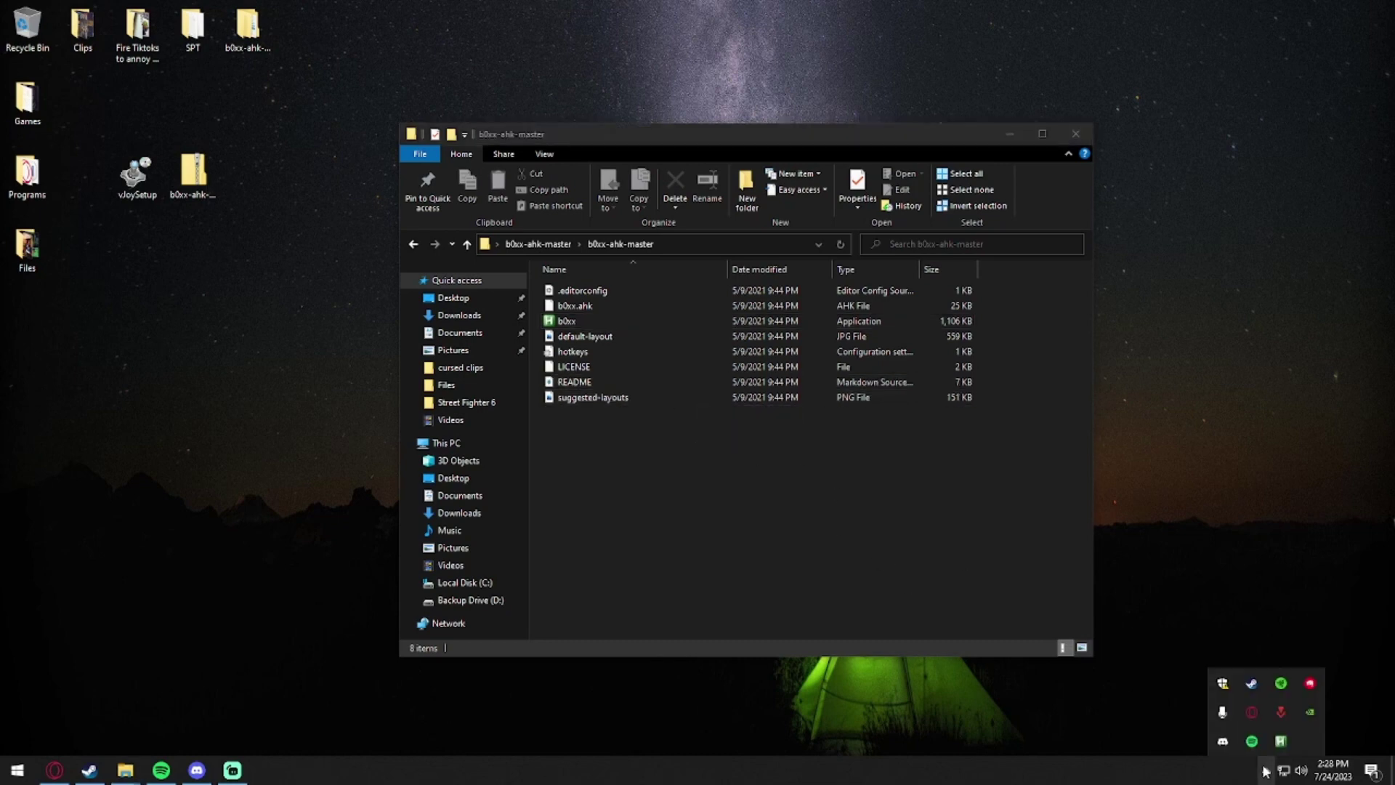
{"action": "right_click", "coordinate": [1280, 741]}
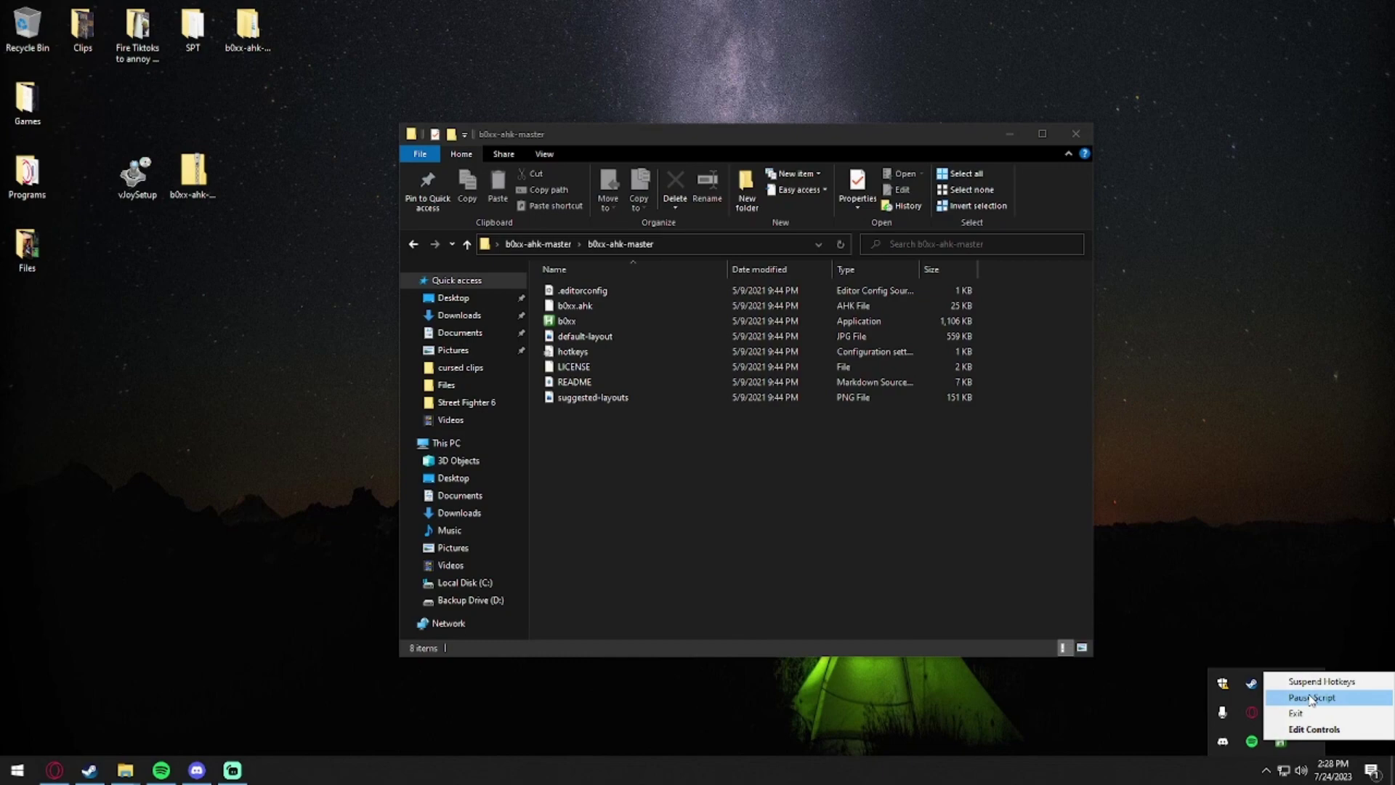
{"action": "left_click", "coordinate": [1306, 729]}
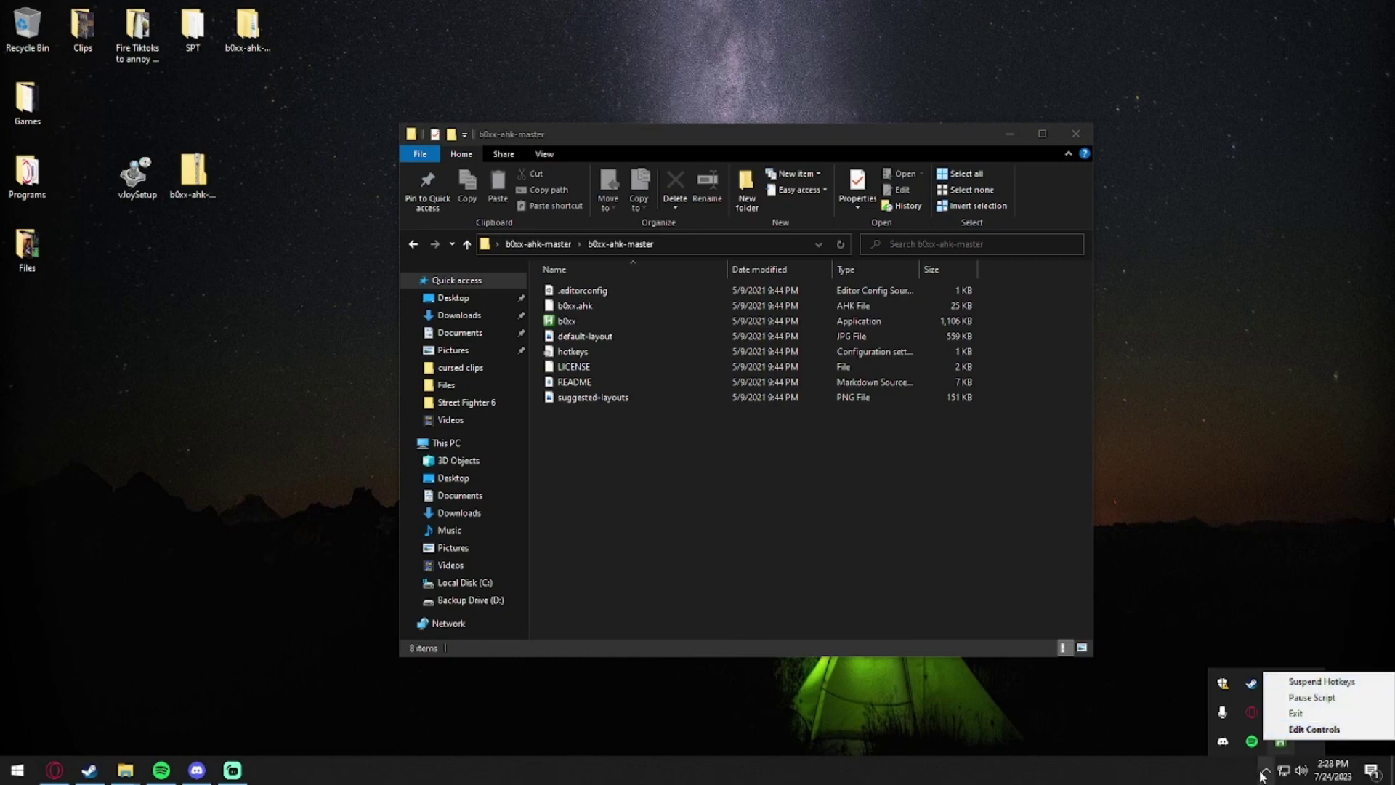
{"action": "left_click", "coordinate": [1266, 770]}
{"action": "right_click", "coordinate": [1283, 742]}
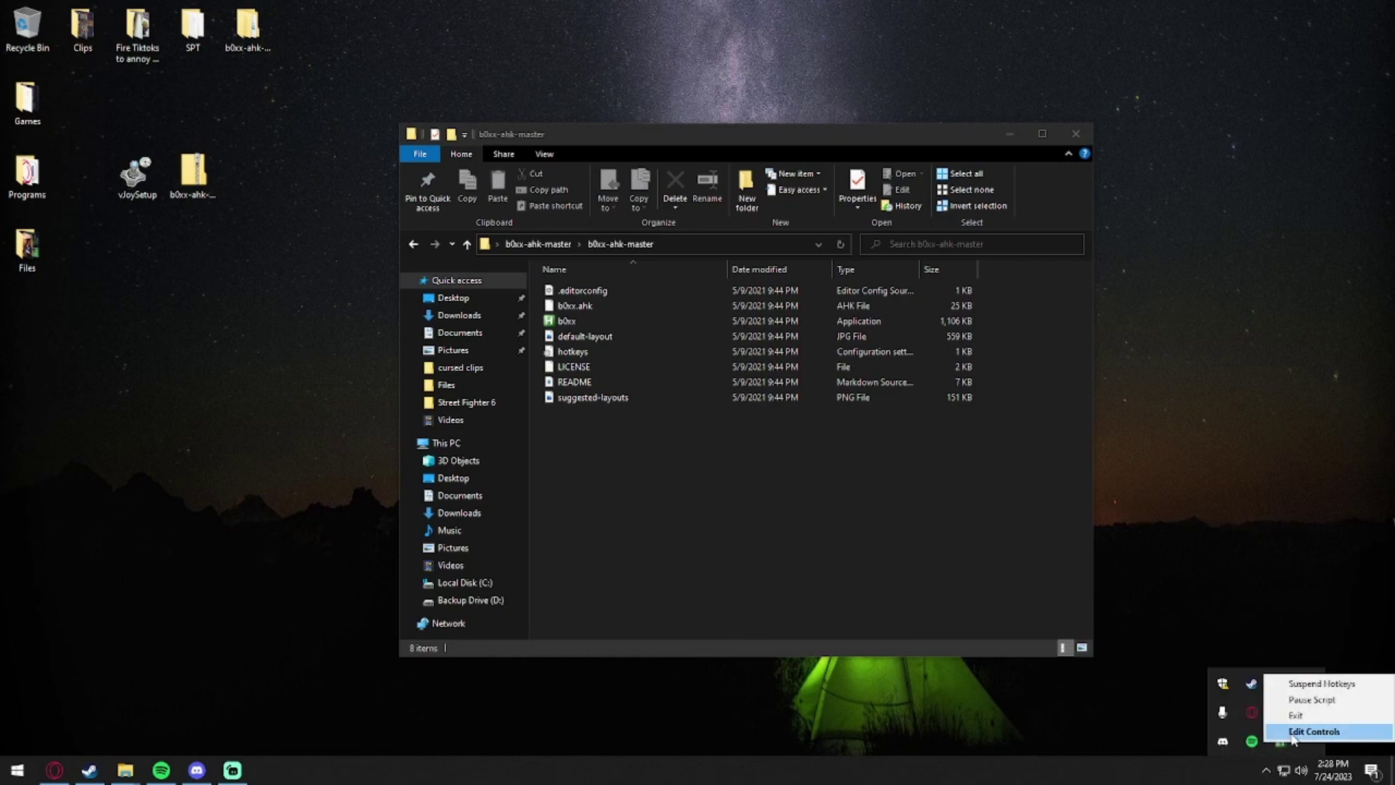
{"action": "left_click", "coordinate": [1312, 730]}
{"action": "left_click_drag", "start_coordinate": [656, 130], "coordinate": [553, 184]}
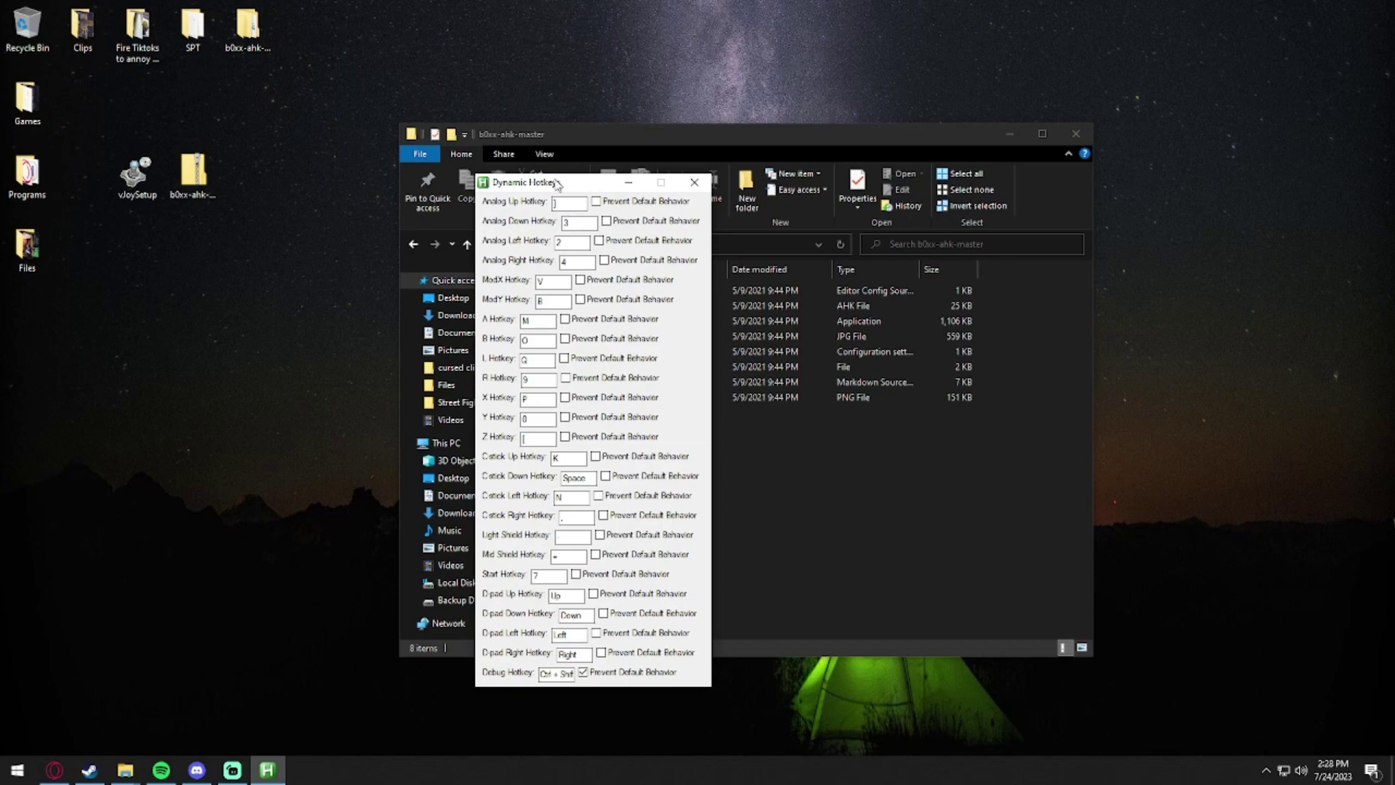
{"action": "left_click_drag", "start_coordinate": [558, 185], "coordinate": [579, 148]}
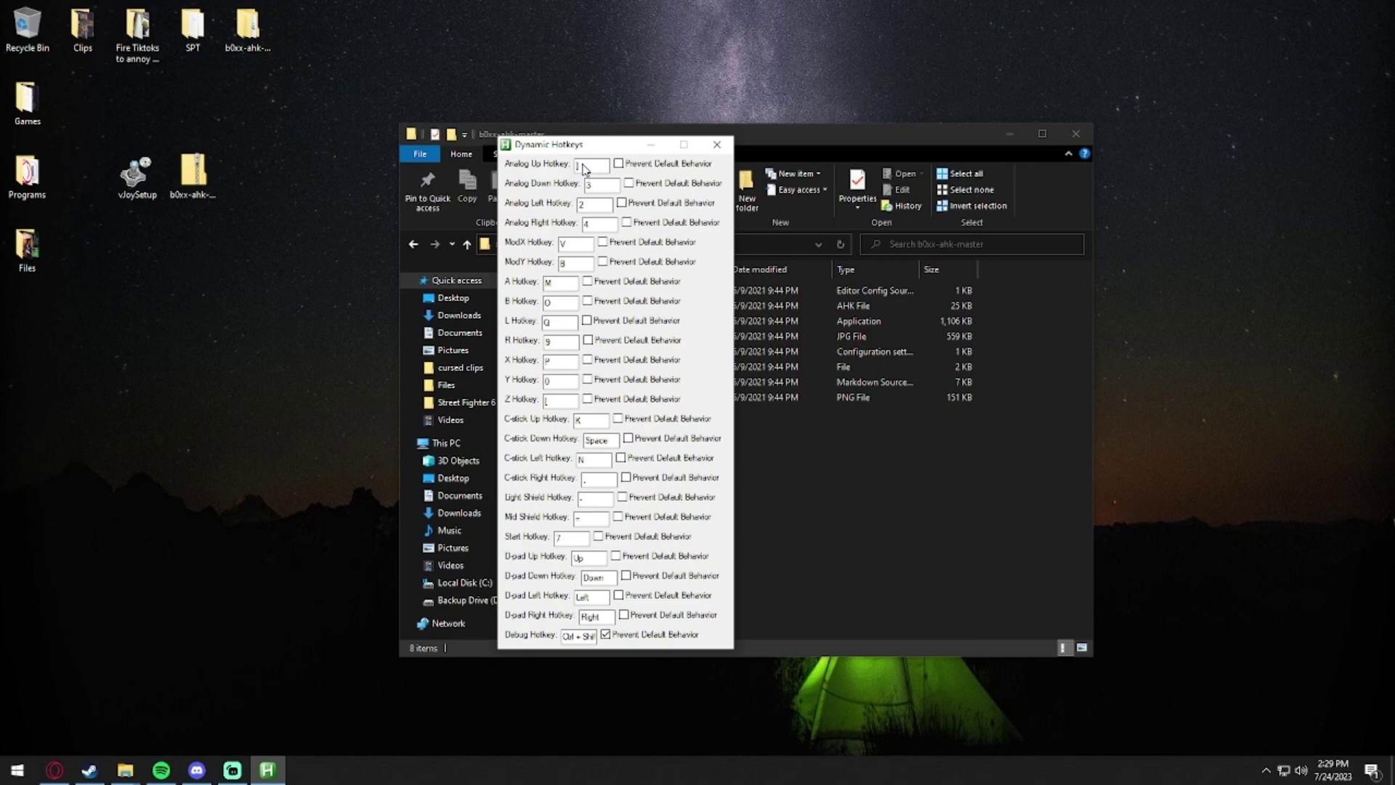
{"action": "left_click_drag", "start_coordinate": [579, 145], "coordinate": [351, 146]}
{"action": "double_click", "coordinate": [622, 397]}
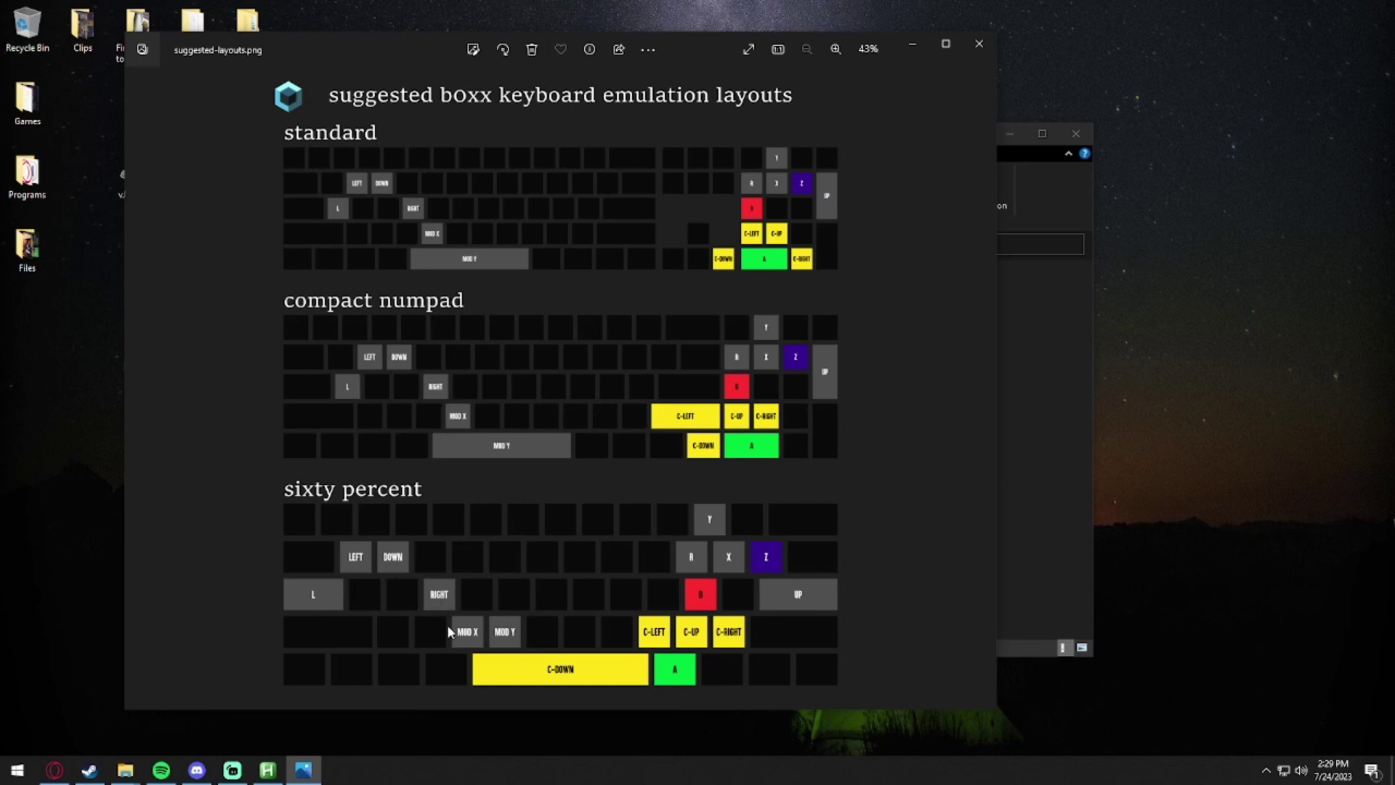
{"action": "left_click", "coordinate": [978, 43]}
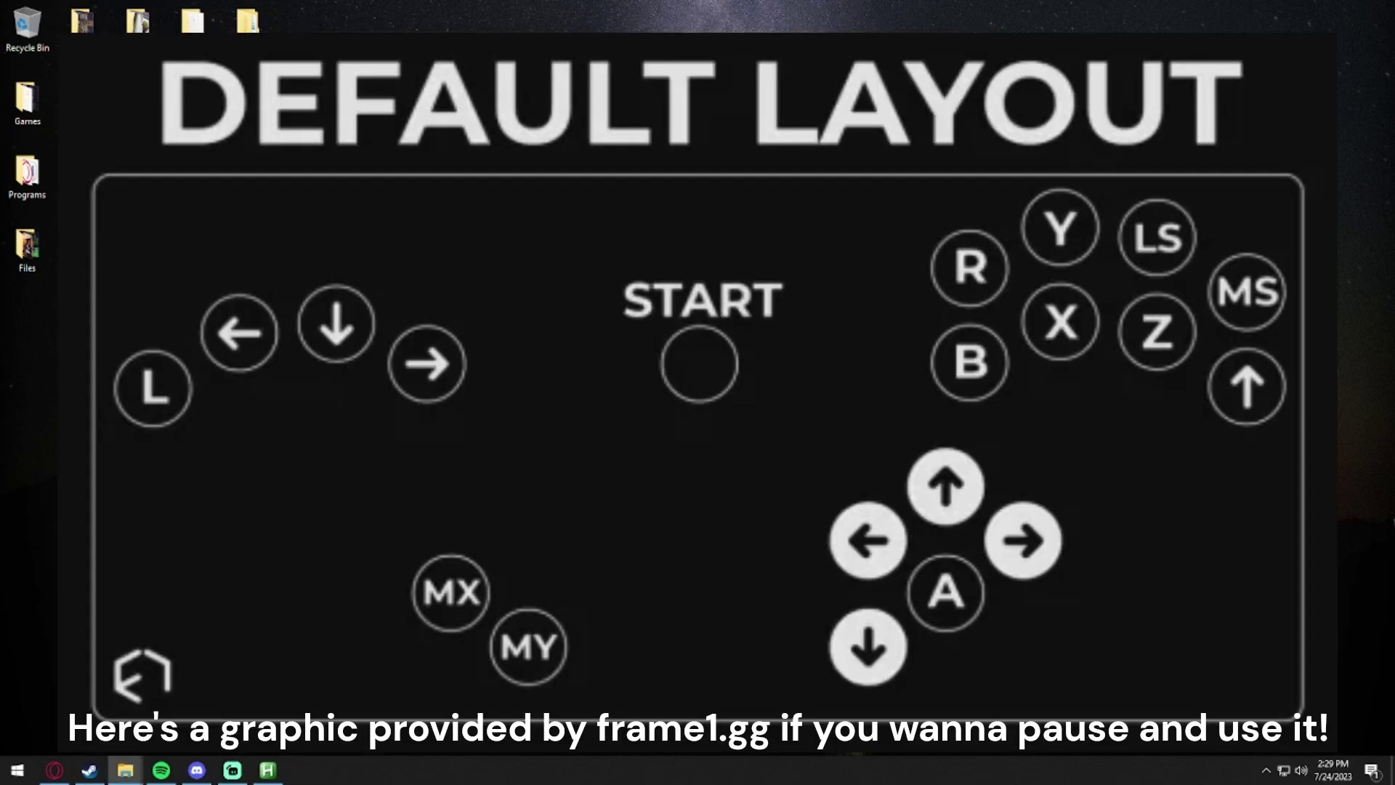
{"action": "key", "text": "alt+Tab"}
{"action": "key", "text": "alt+Tab"}
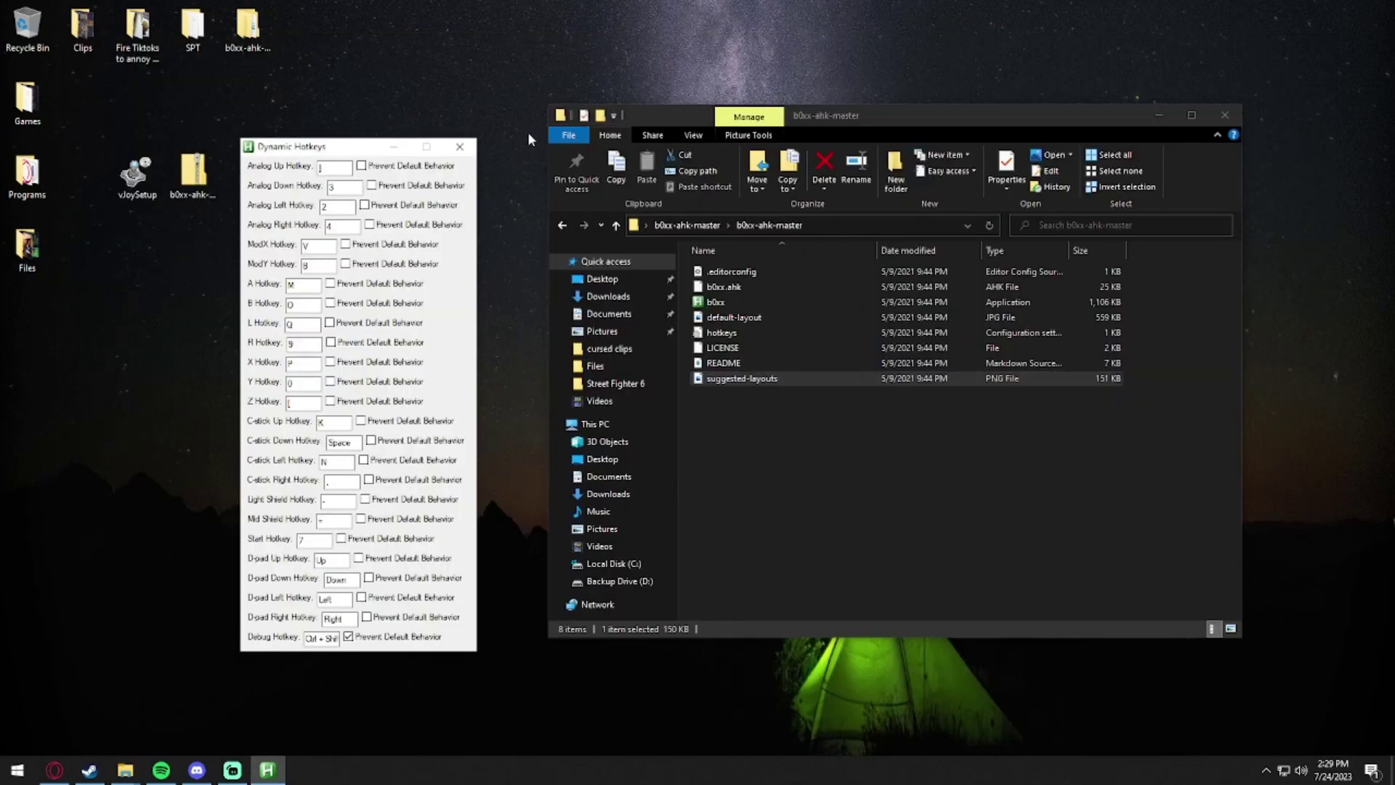
- Rebind Analog Right to R, A to period and L to Tab
{"action": "left_click_drag", "start_coordinate": [341, 148], "coordinate": [516, 186]}
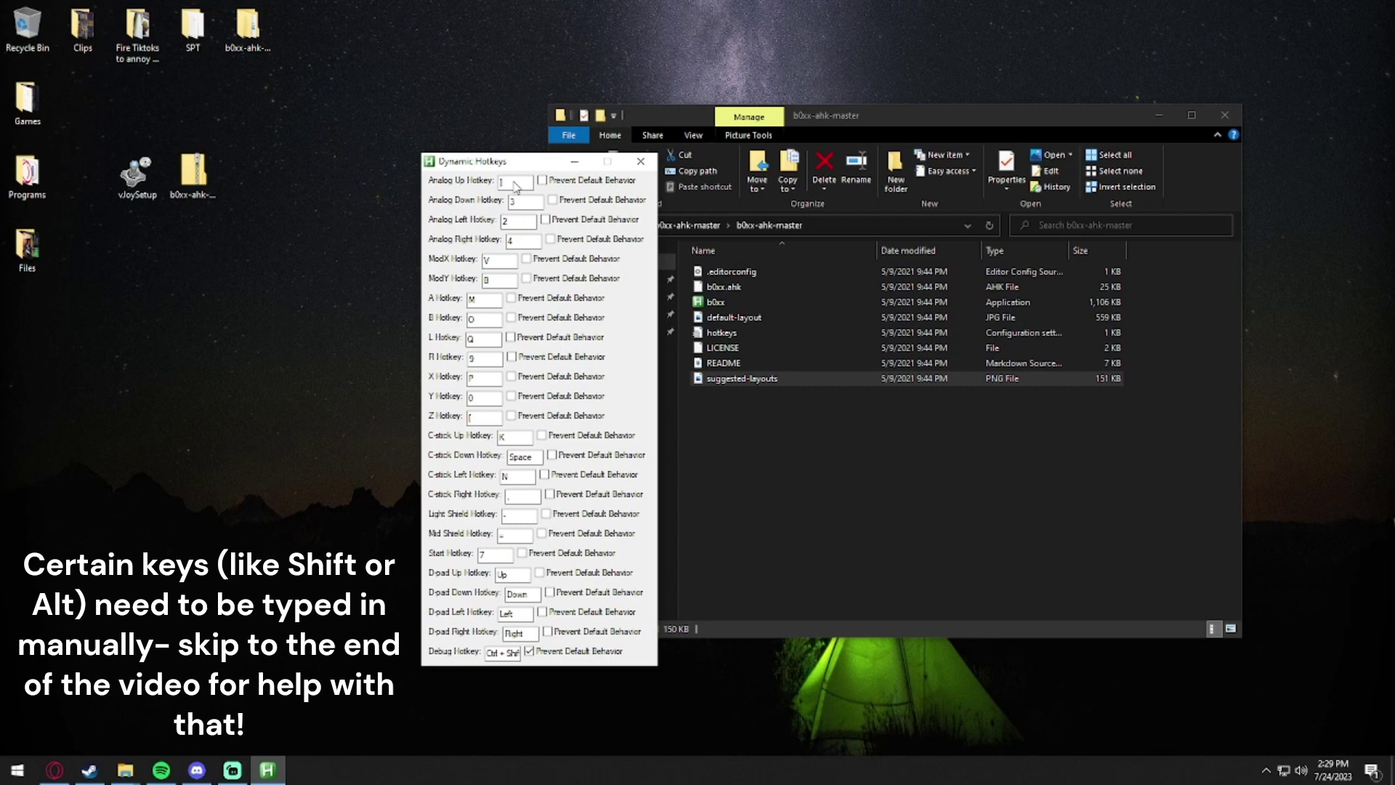
{"action": "left_click", "coordinate": [513, 237]}
{"action": "key", "text": "r"}
{"action": "left_click", "coordinate": [521, 497]}
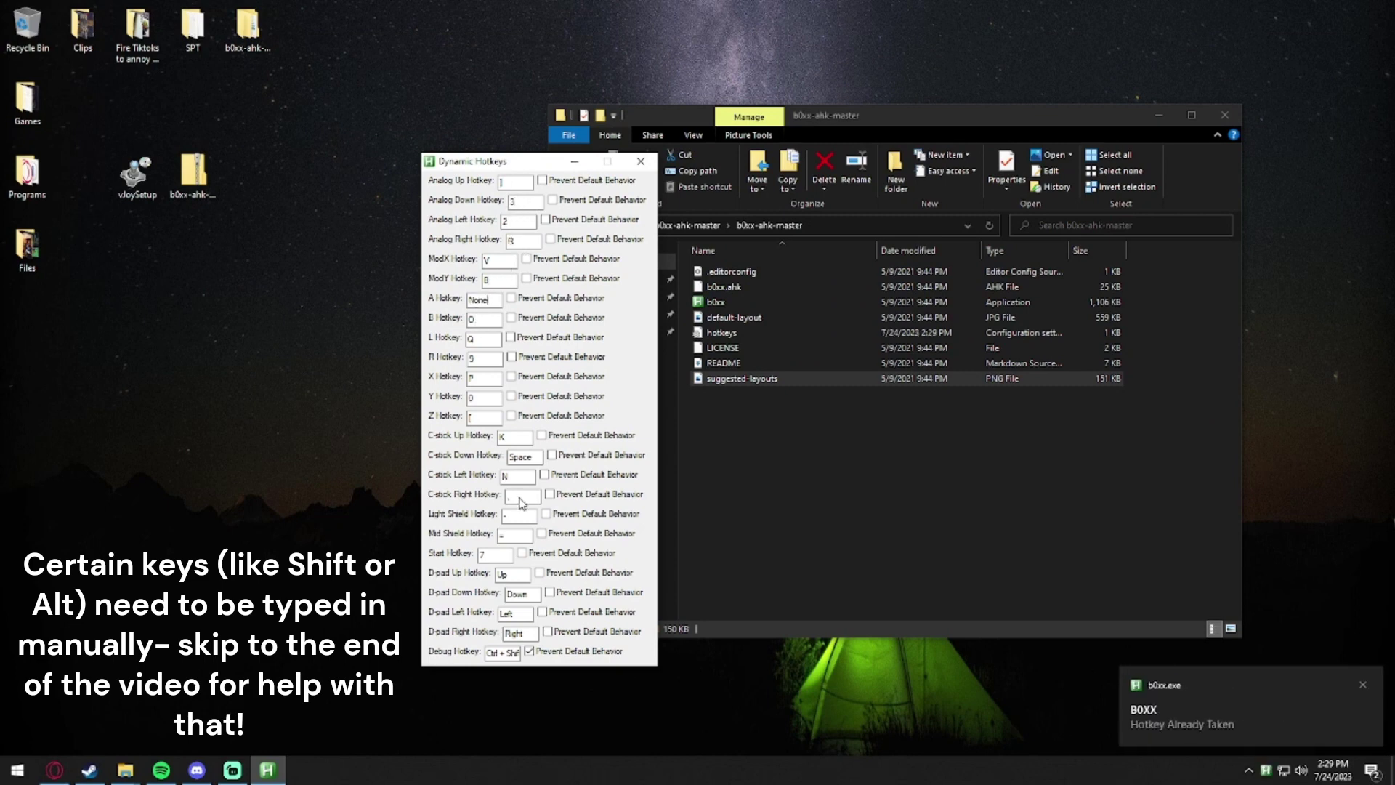
{"action": "left_click", "coordinate": [489, 300]}
{"action": "key", "text": "period"}
{"action": "left_click", "coordinate": [487, 339]}
{"action": "key", "text": "Tab"}
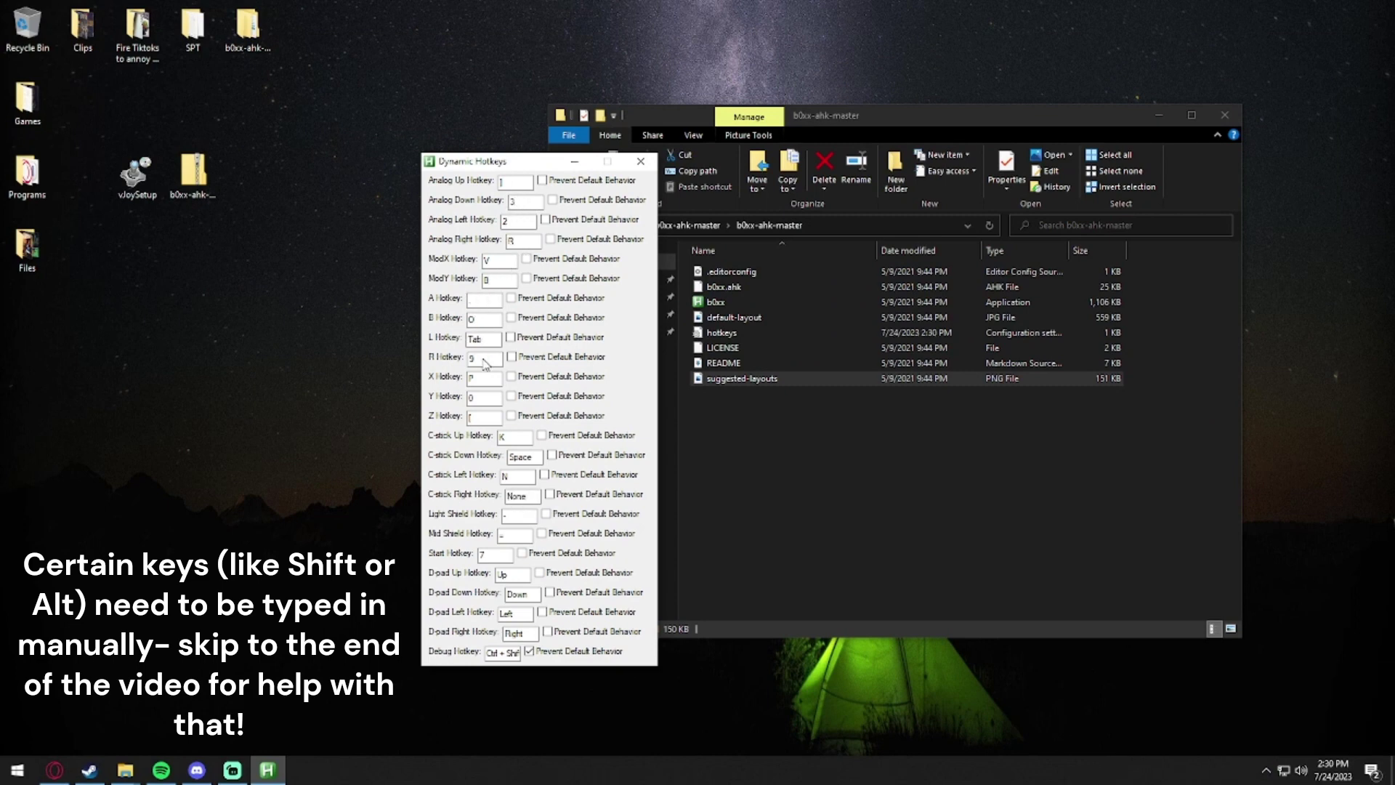
- Rebind Z, C-stick Down and Light Shield (to 1), set D-pad Up to /, then close
{"action": "left_click", "coordinate": [470, 420]}
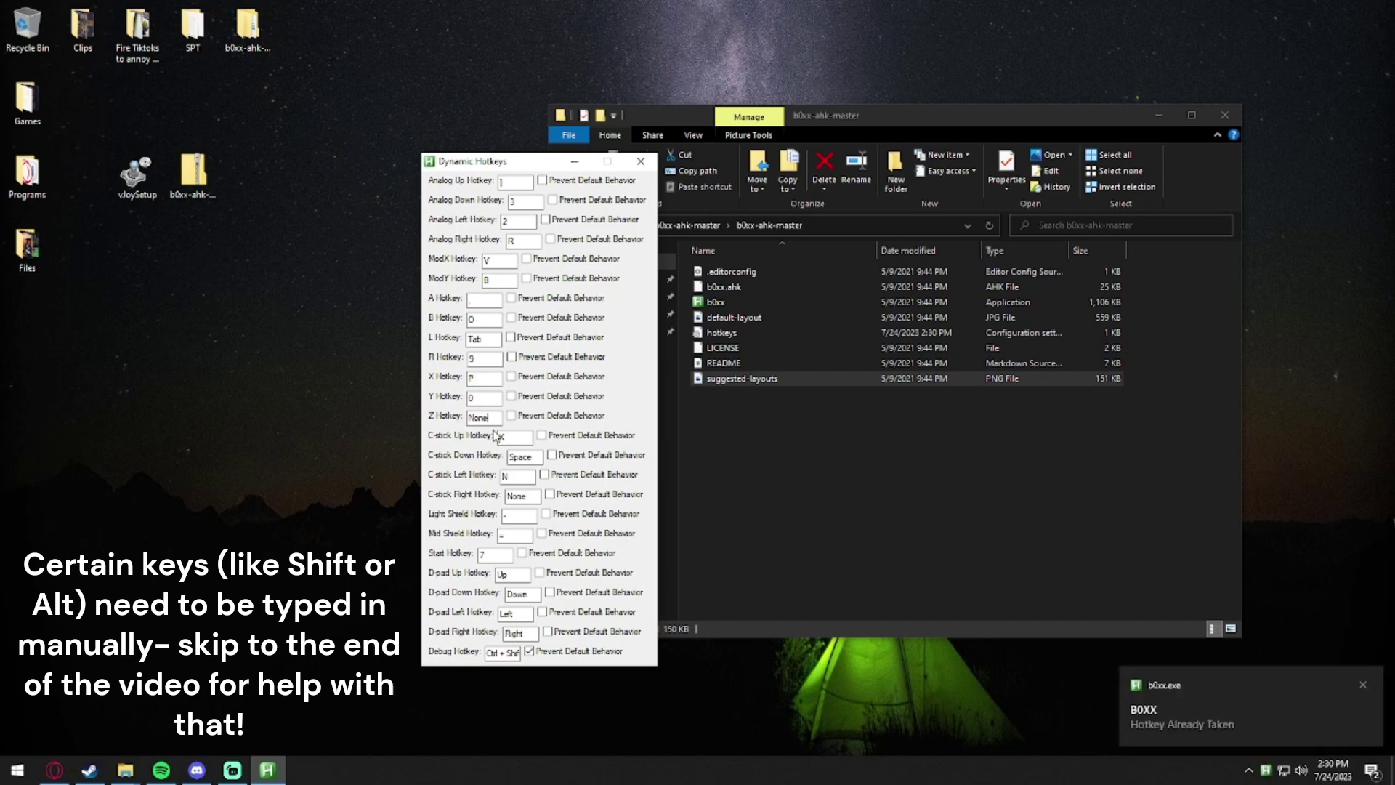
{"action": "left_click", "coordinate": [516, 517]}
{"action": "key", "text": "BackSpace"}
{"action": "left_click", "coordinate": [473, 417]}
{"action": "key", "text": "minus"}
{"action": "left_click", "coordinate": [522, 456]}
{"action": "key", "text": "BackSpace"}
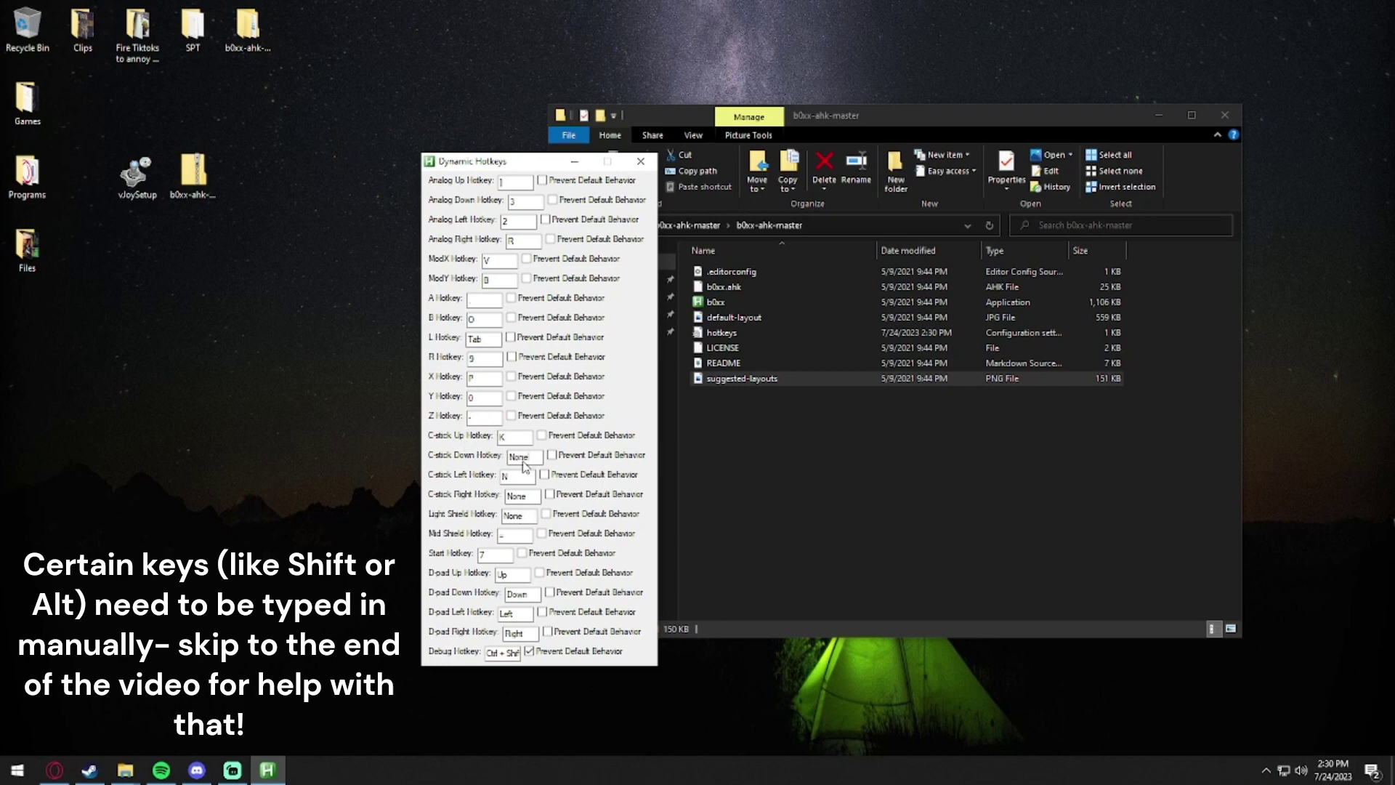
{"action": "left_click", "coordinate": [507, 516]}
{"action": "key", "text": "1"}
{"action": "left_click", "coordinate": [512, 578]}
{"action": "key", "text": "slash"}
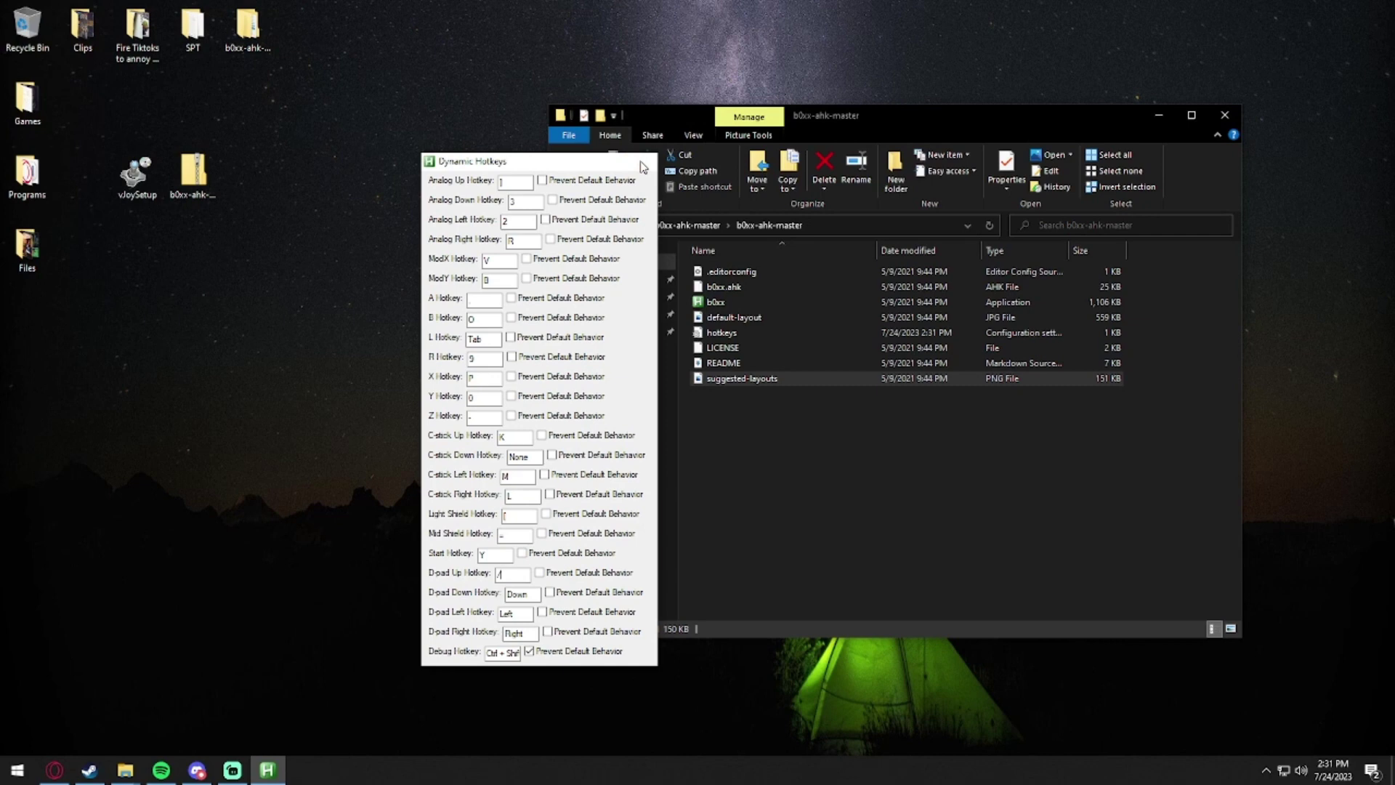
{"action": "left_click", "coordinate": [640, 161]}
- Check the b0xx script's tray menu, then dismiss it
{"action": "left_click", "coordinate": [1268, 771]}
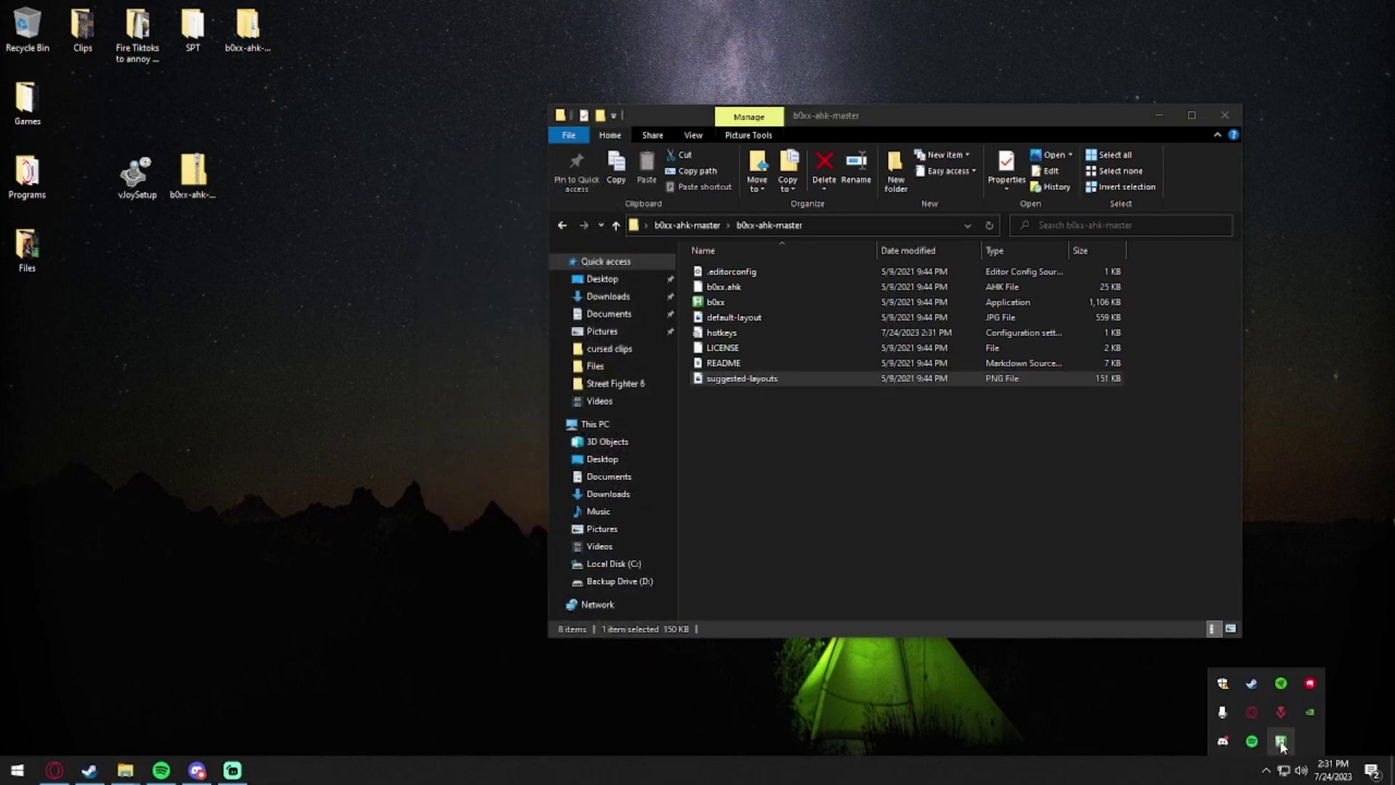
{"action": "right_click", "coordinate": [1280, 741]}
{"action": "left_click", "coordinate": [1312, 698]}
{"action": "left_click", "coordinate": [908, 531]}
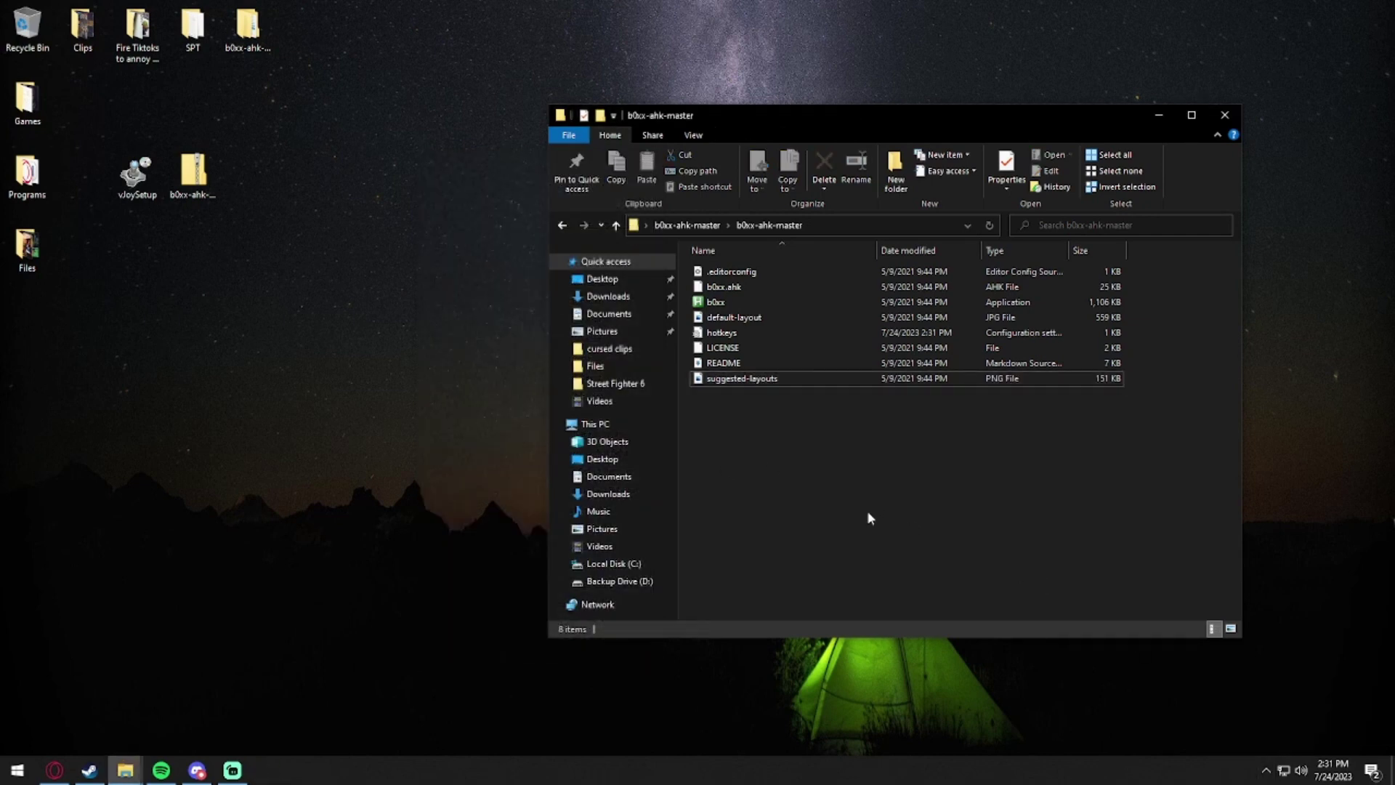
- Open Games\Slippi, select the Slippi Launcher shortcut and close the folder window
{"action": "double_click", "coordinate": [25, 94]}
{"action": "left_click", "coordinate": [740, 366]}
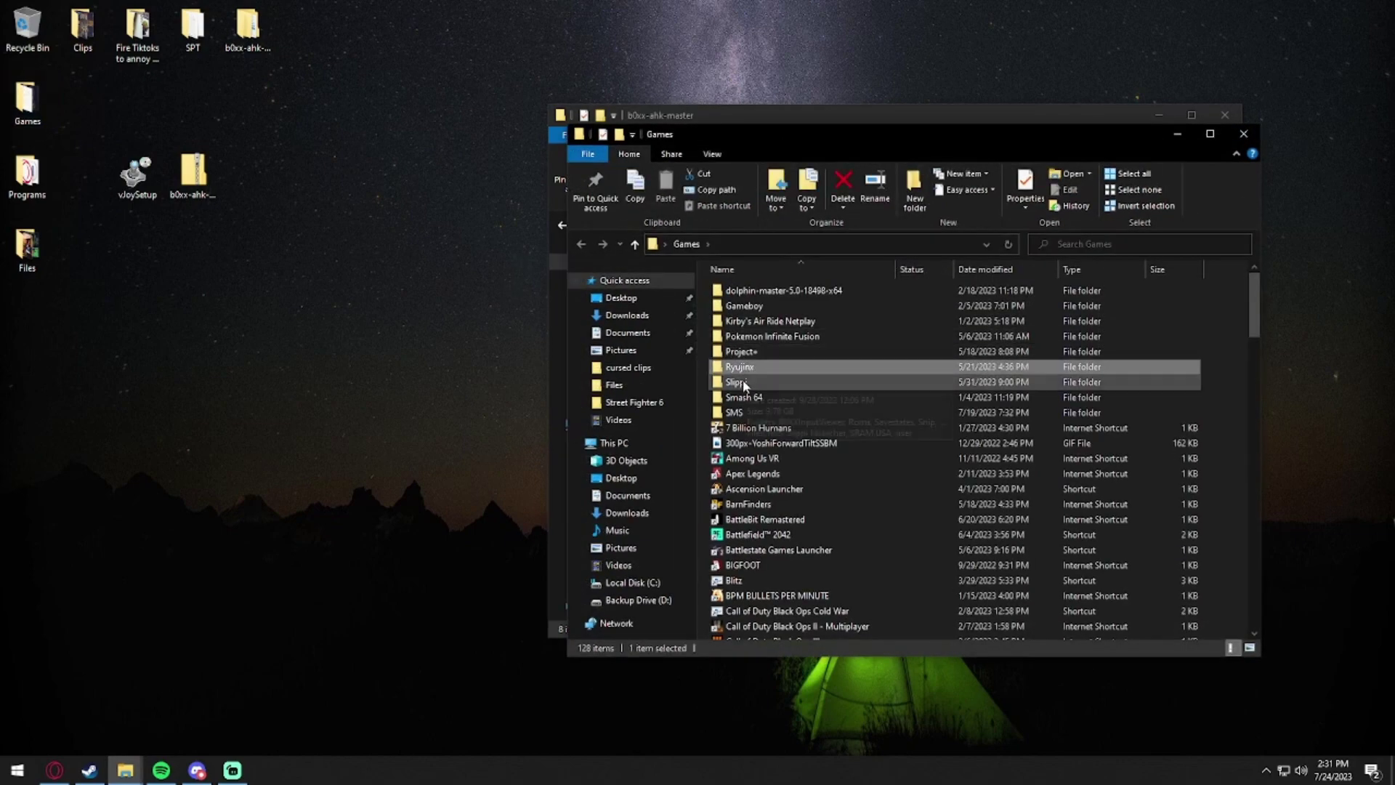
{"action": "double_click", "coordinate": [740, 382]}
{"action": "left_click", "coordinate": [789, 382]}
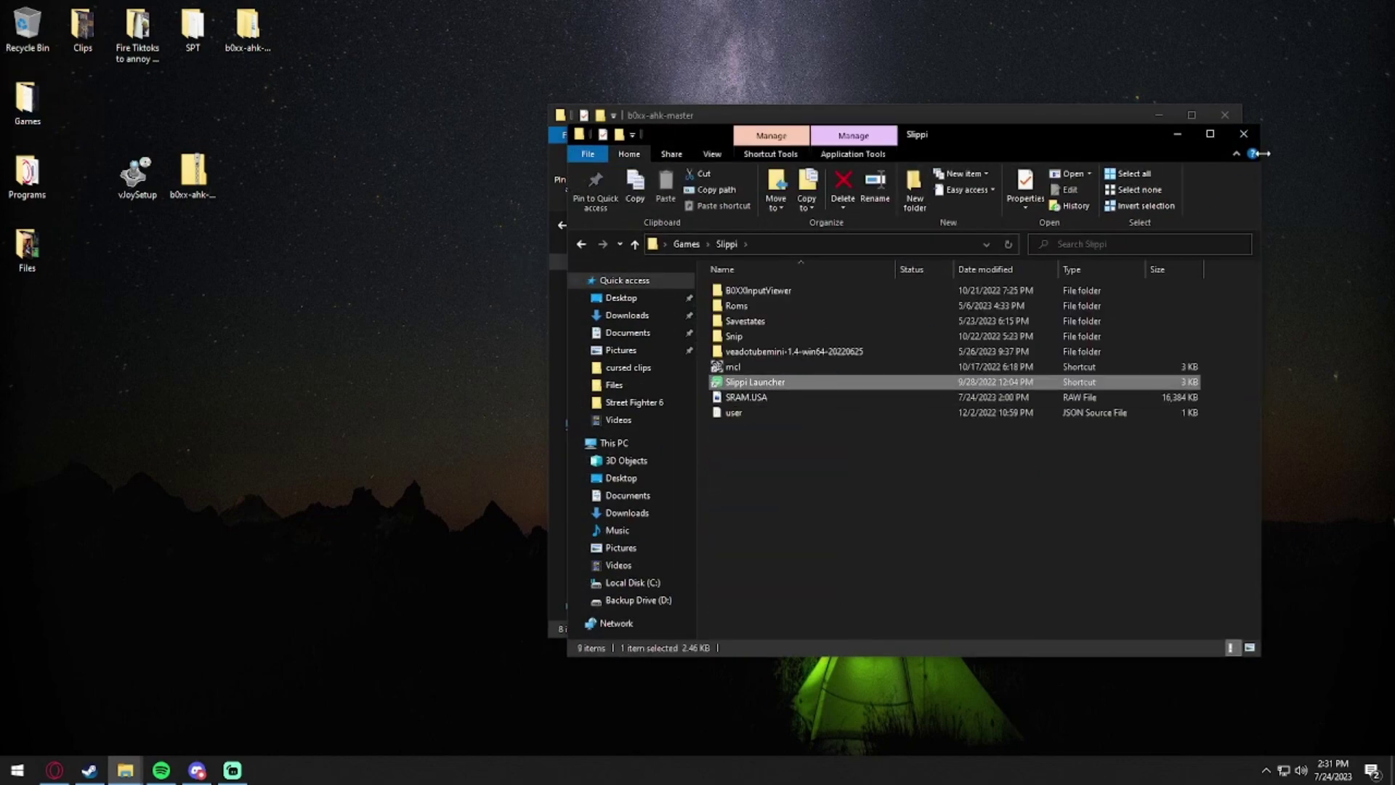
{"action": "left_click", "coordinate": [1243, 133]}
- Launch Dolphin from the launcher and set Port 1 to Standard Controller
{"action": "left_click", "coordinate": [1225, 115]}
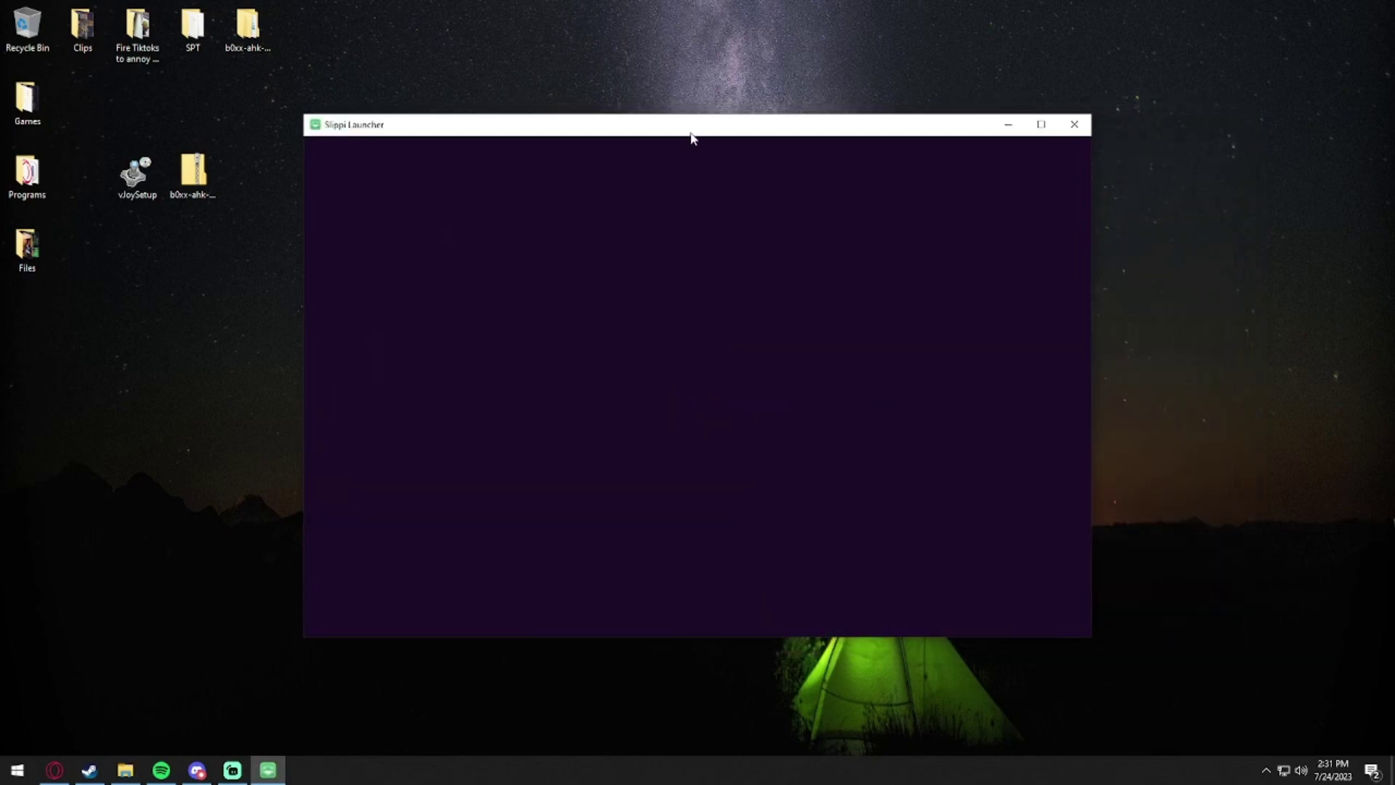
{"action": "left_click", "coordinate": [416, 178]}
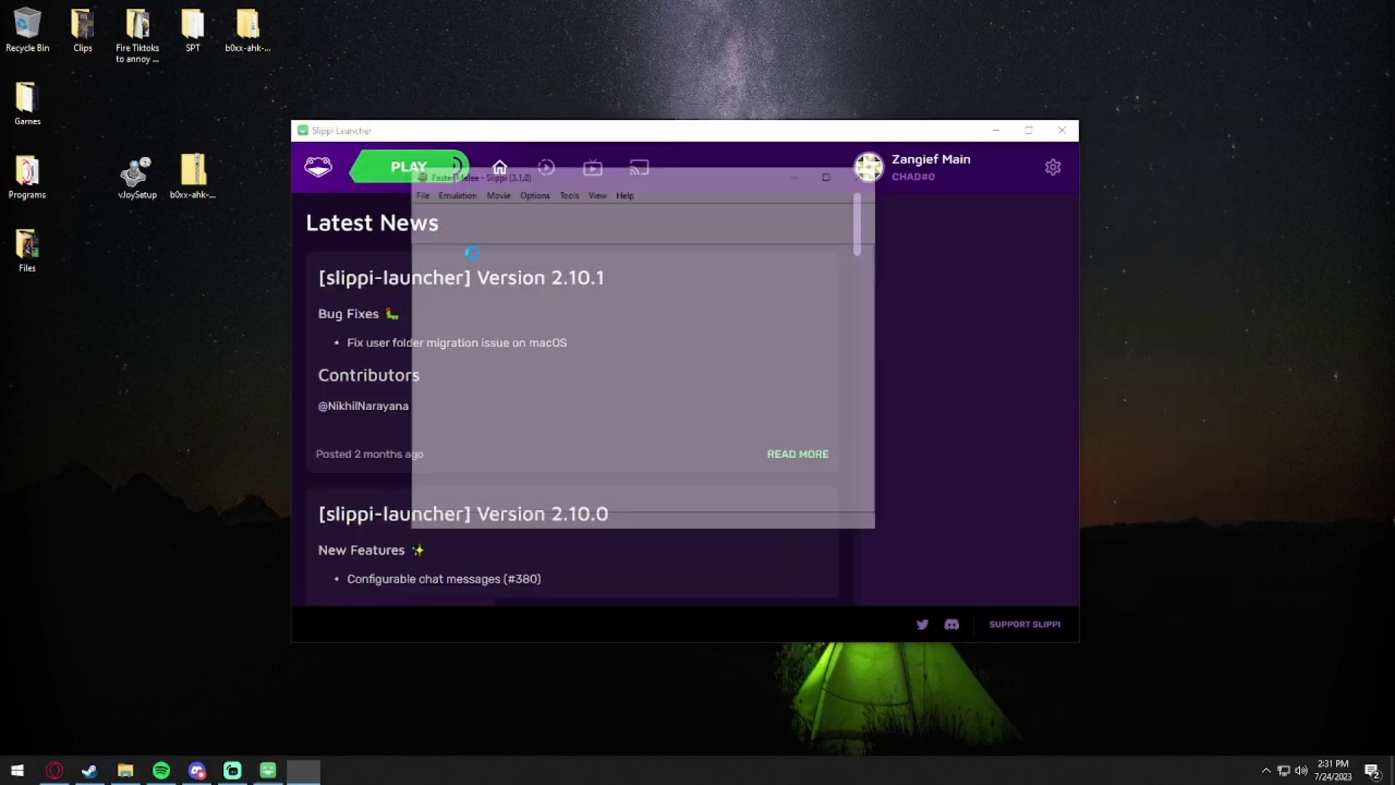
{"action": "left_click", "coordinate": [818, 218]}
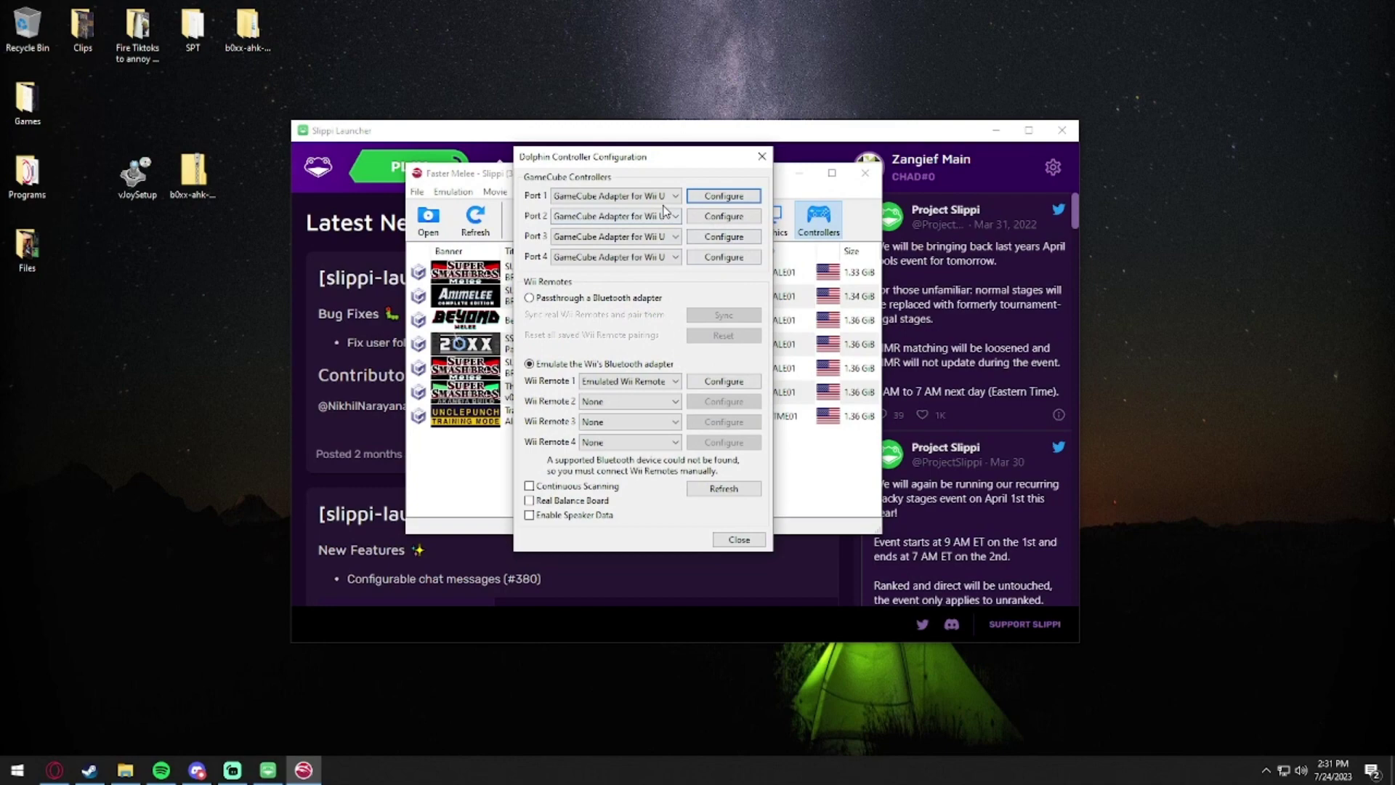
{"action": "left_click", "coordinate": [661, 196]}
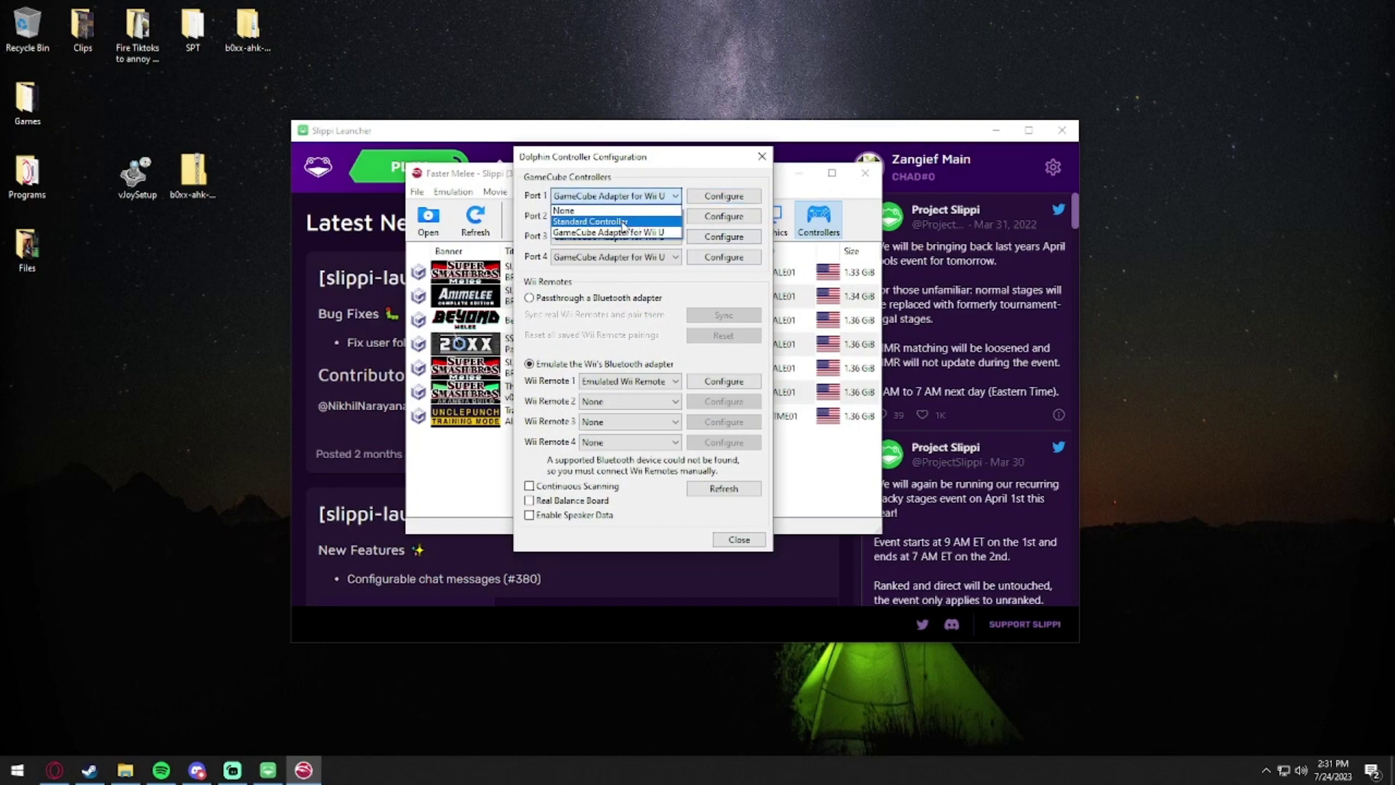
{"action": "left_click", "coordinate": [622, 222]}
- Load the b0xx-keyboard profile into Port 1's mapping and close the settings
{"action": "left_click", "coordinate": [724, 197]}
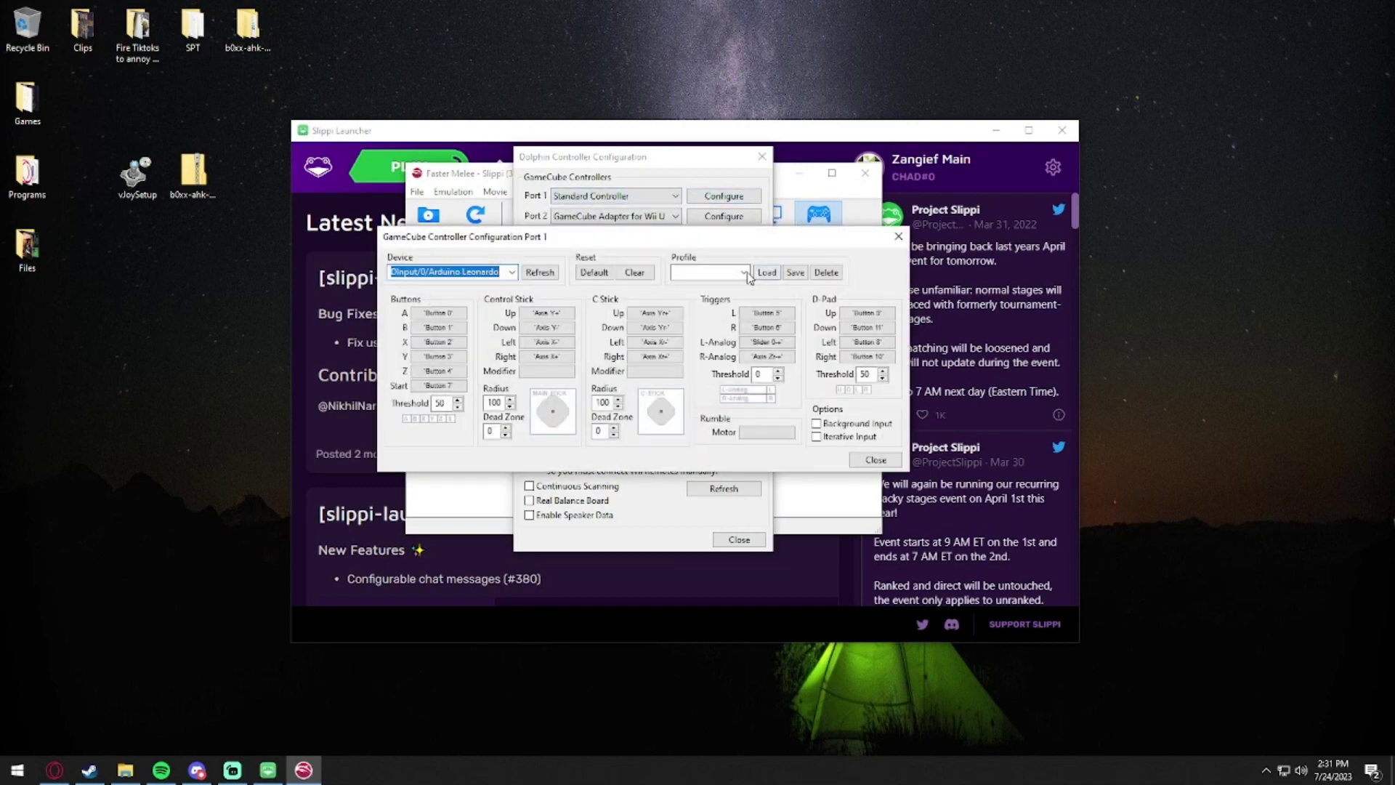
{"action": "left_click", "coordinate": [744, 272]}
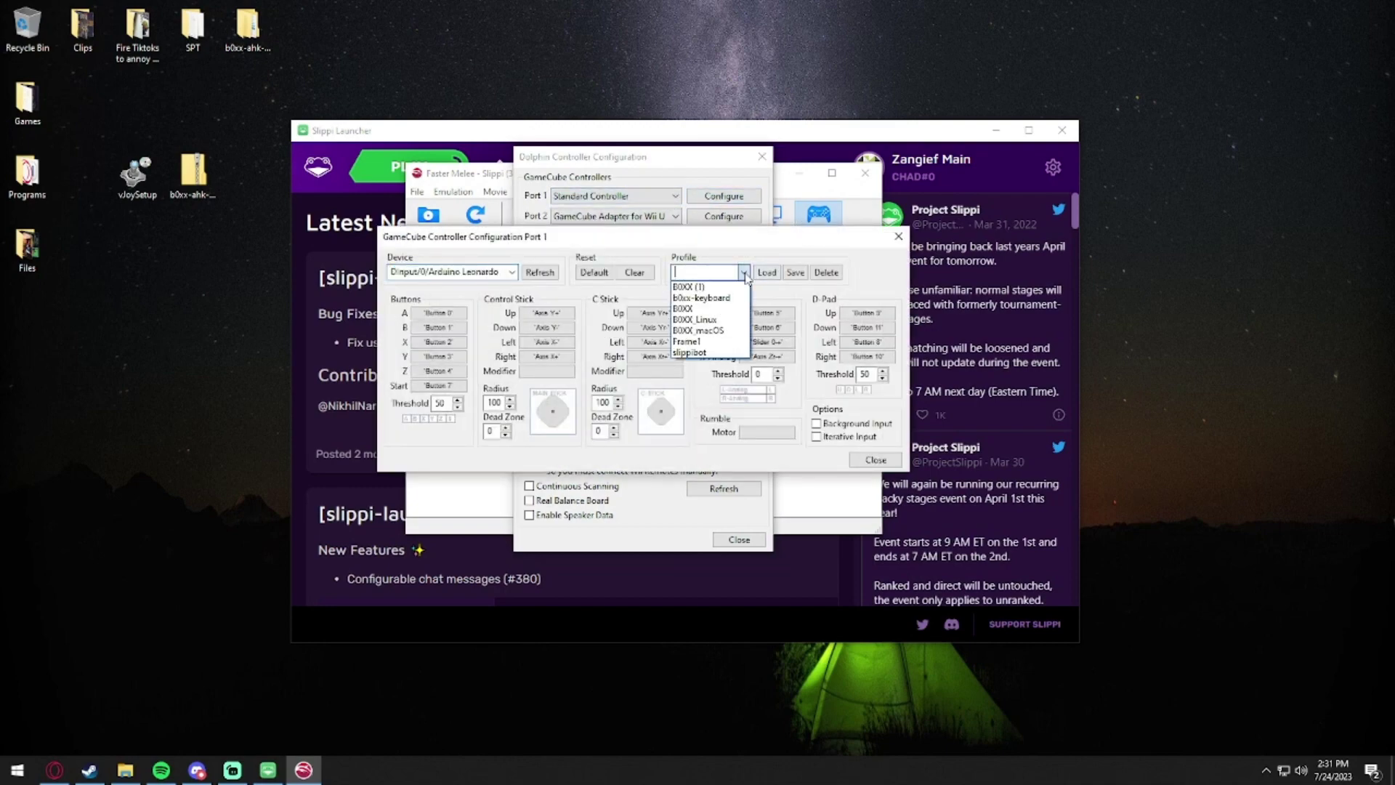
{"action": "left_click", "coordinate": [717, 298]}
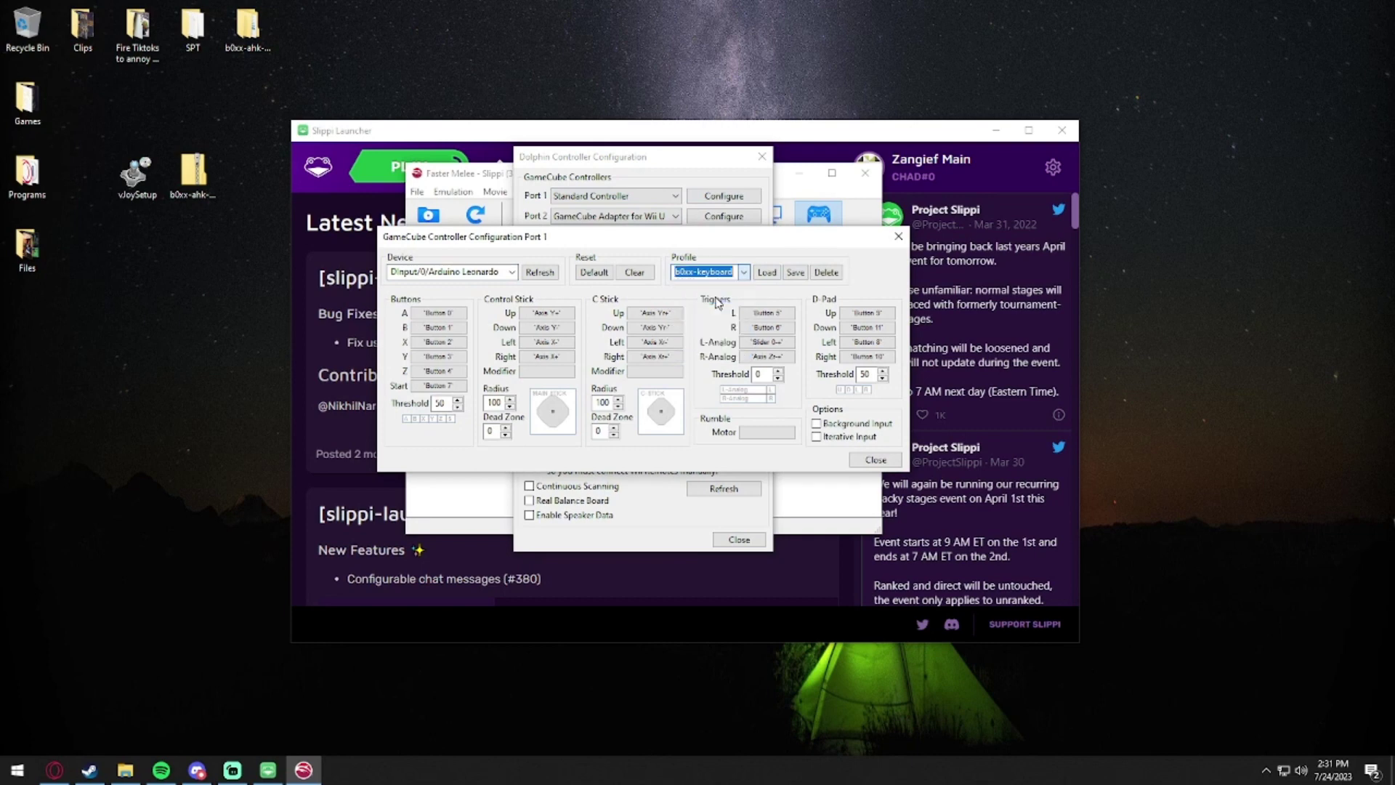
{"action": "left_click", "coordinate": [766, 273]}
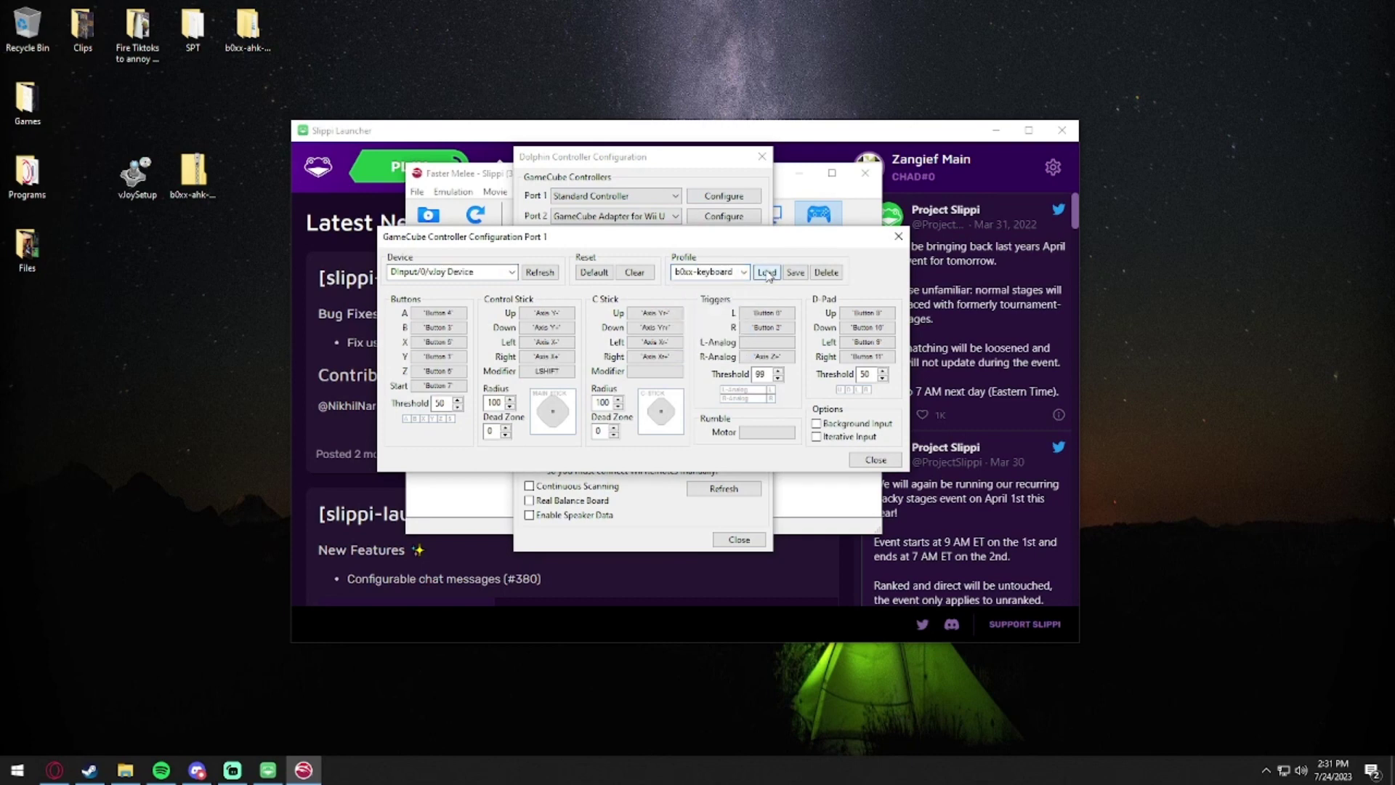
{"action": "left_click", "coordinate": [875, 459]}
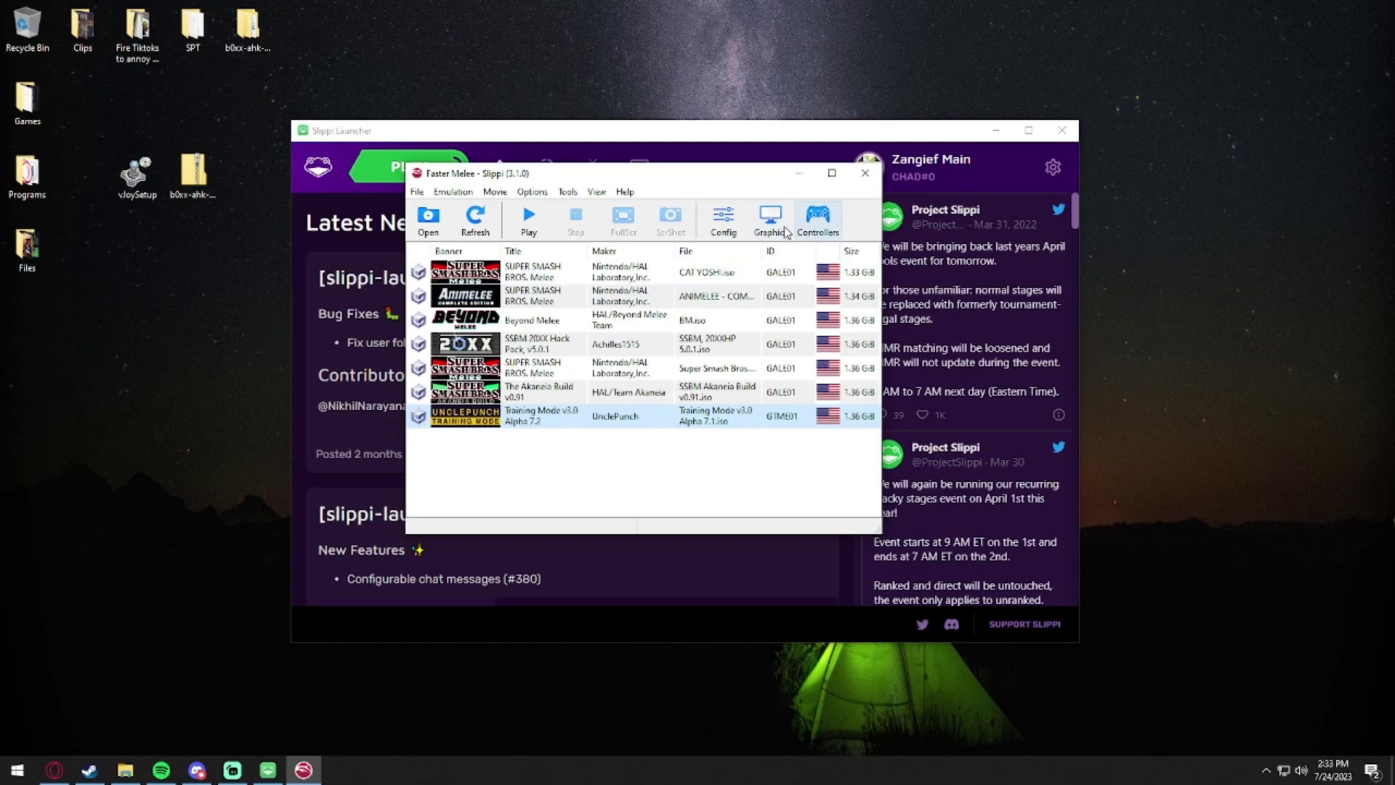
- Rebind Disable Emulation Speed Limit from TAB to Backspace (BACK) in Hotkey Settings
{"action": "left_click", "coordinate": [533, 191]}
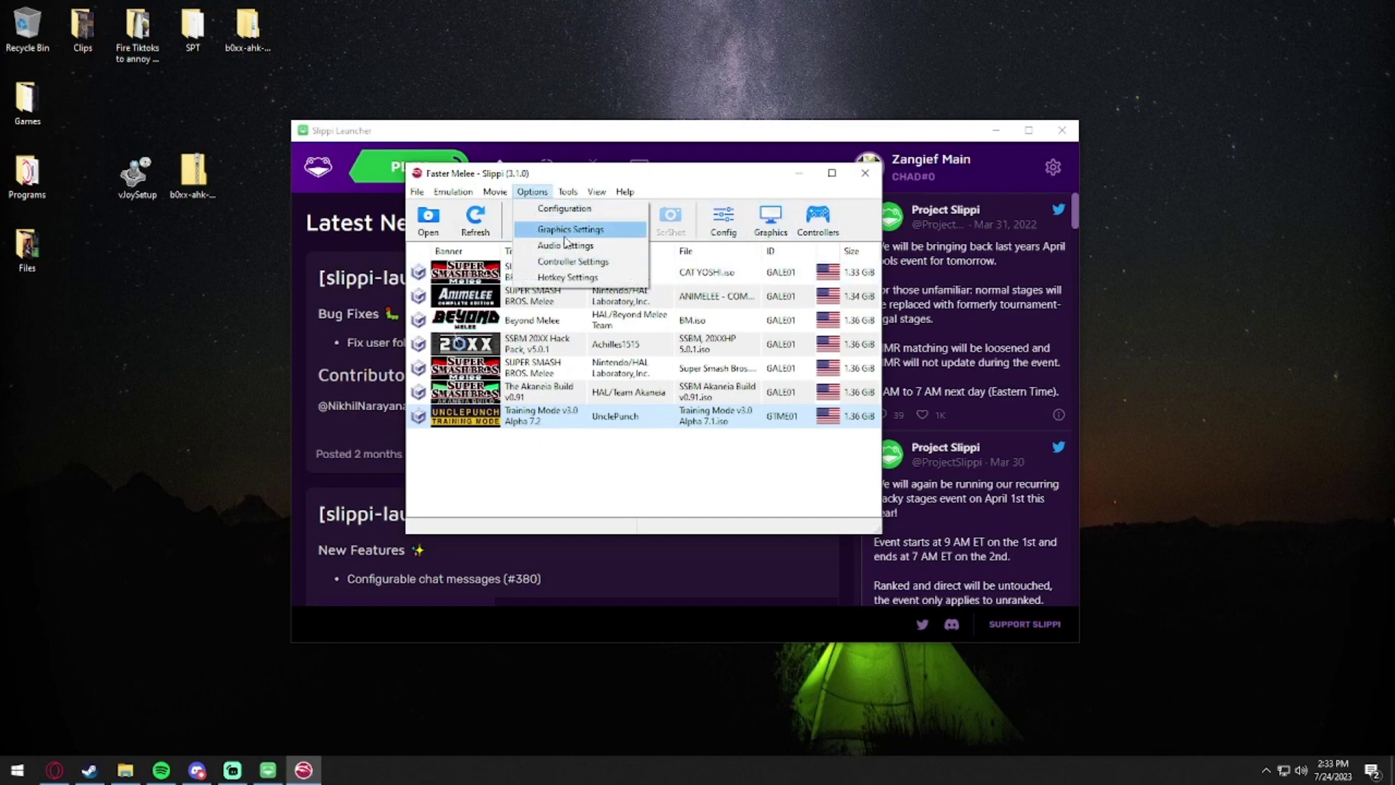
{"action": "left_click", "coordinate": [560, 273]}
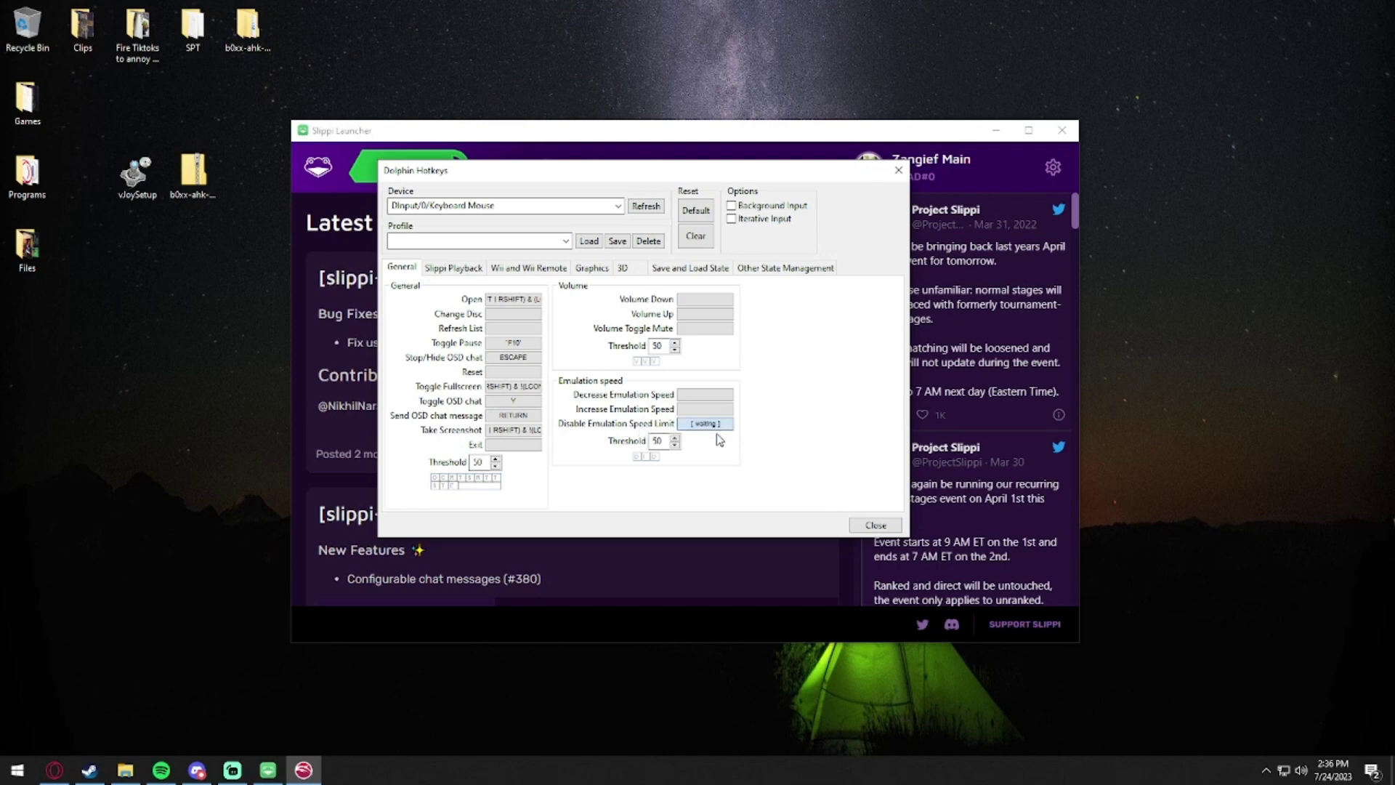
{"action": "key", "text": "Tab"}
{"action": "left_click", "coordinate": [716, 424]}
{"action": "key", "text": "BackSpace"}
{"action": "left_click", "coordinate": [875, 525]}
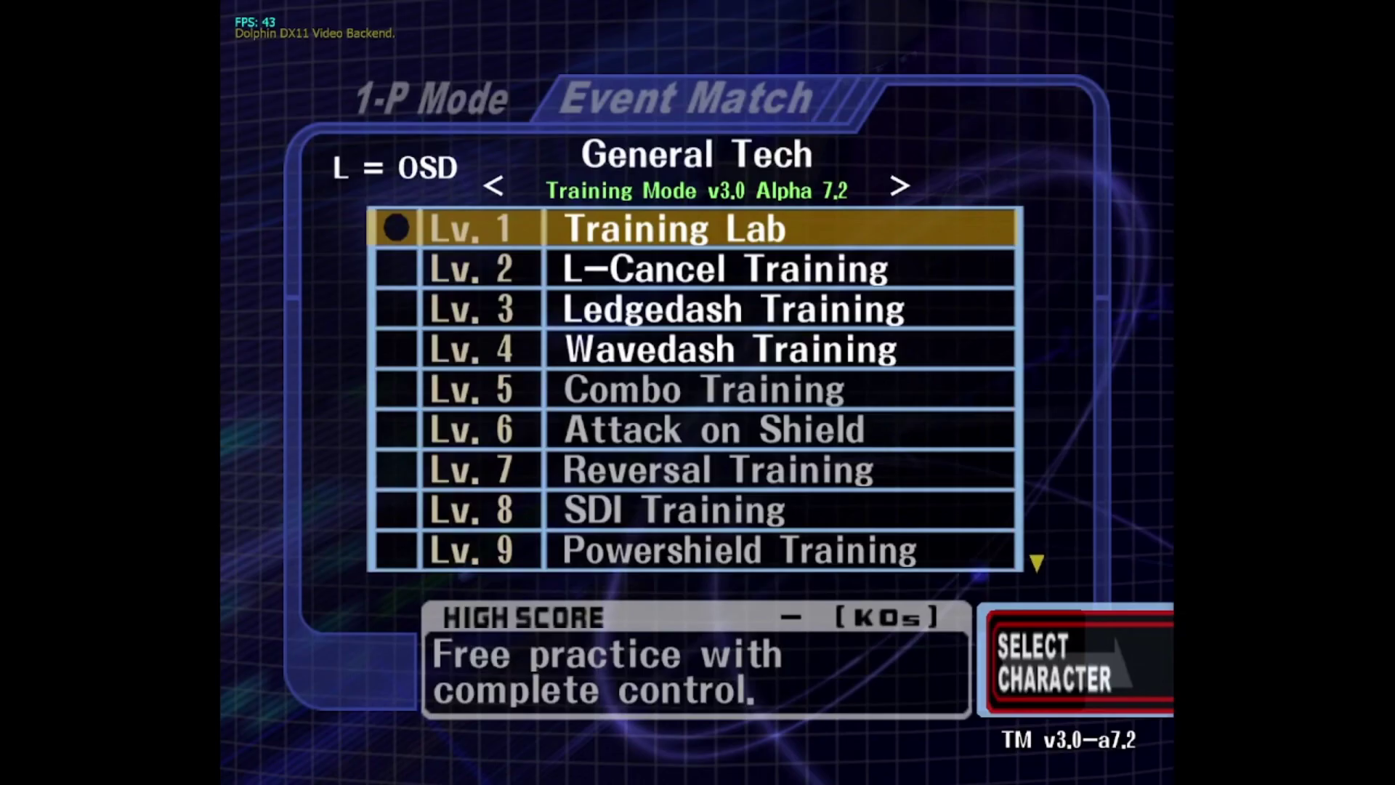
- Start the Training Lab event with Peach as the player character
{"action": "key", "text": "Down"}
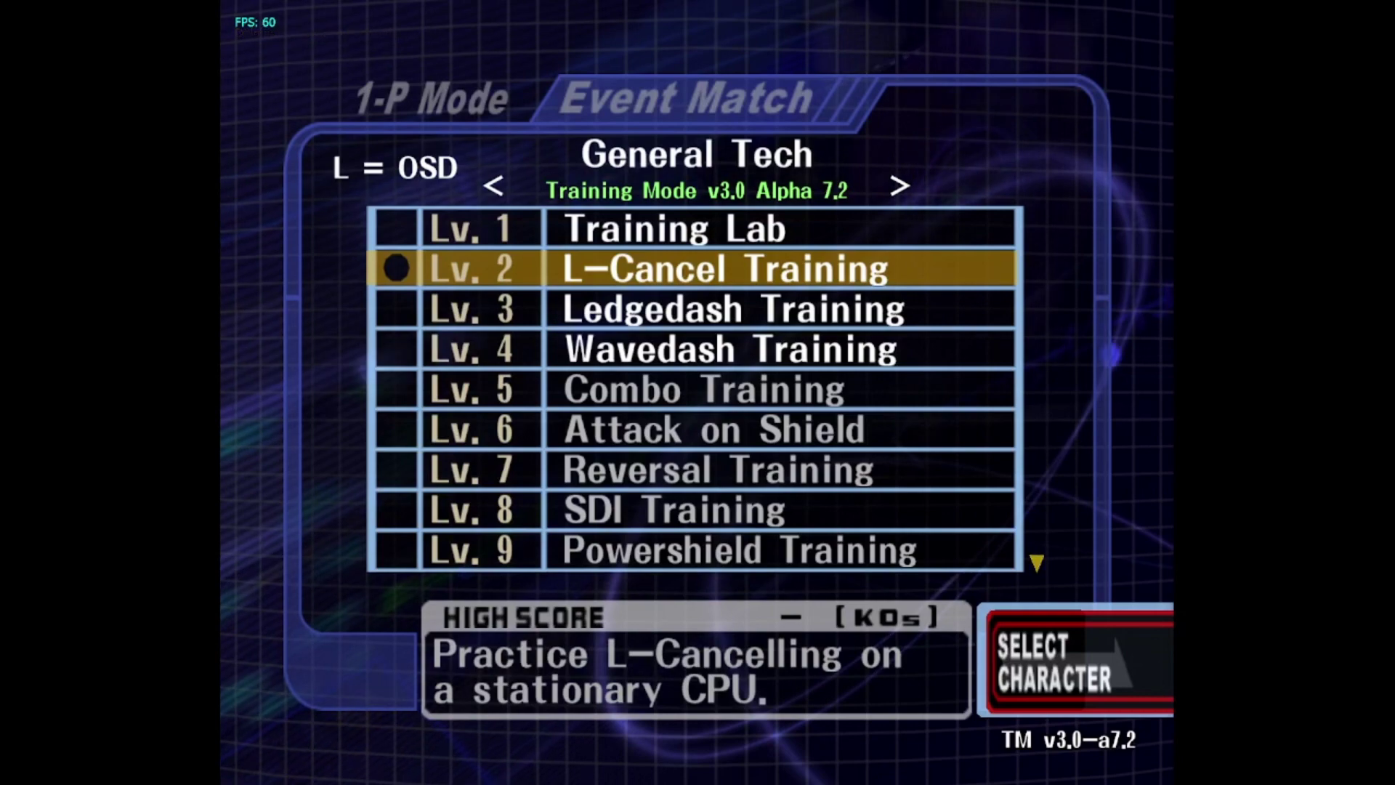
{"action": "key", "text": "Up"}
{"action": "key", "text": "Return"}
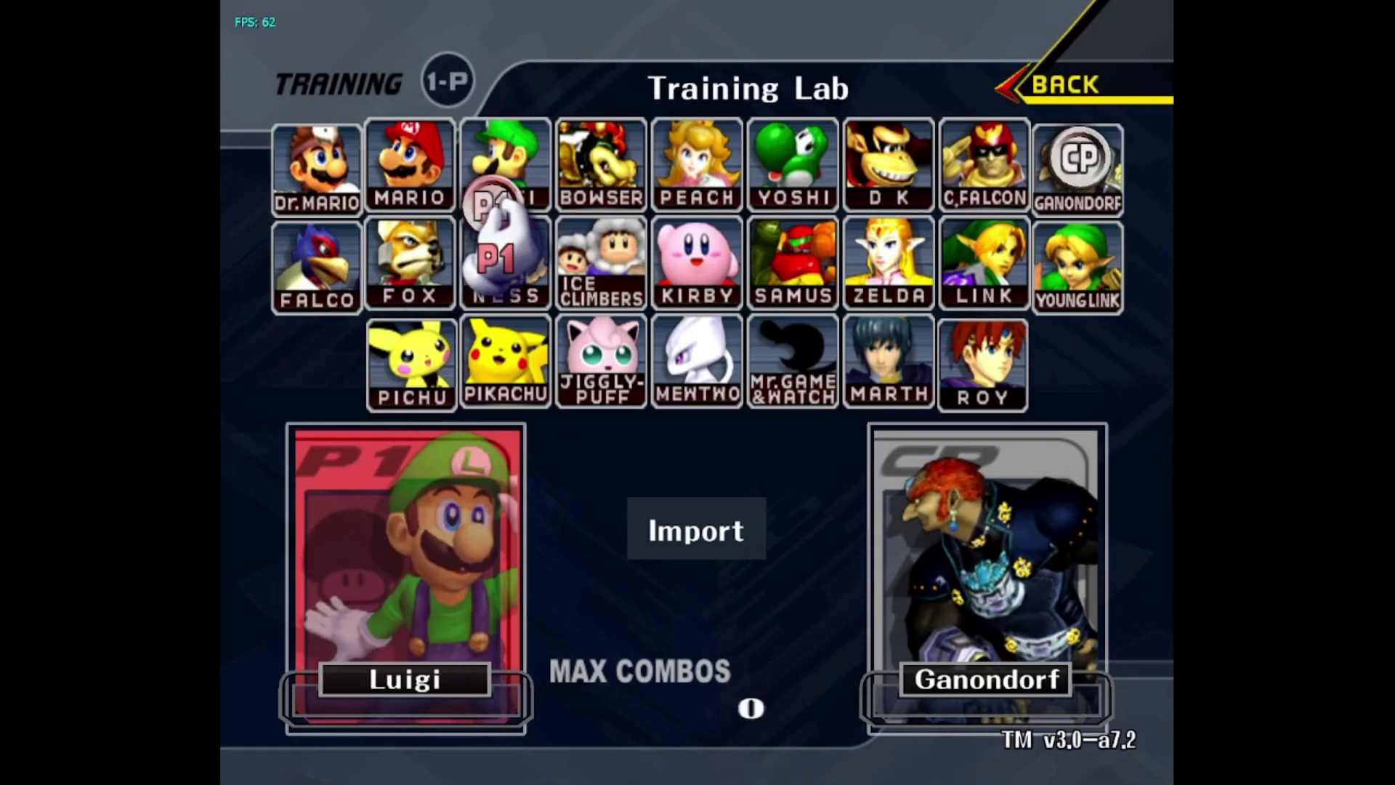
{"action": "left_click", "coordinate": [696, 167]}
{"action": "key", "text": "Return"}
{"action": "key", "text": "Return"}
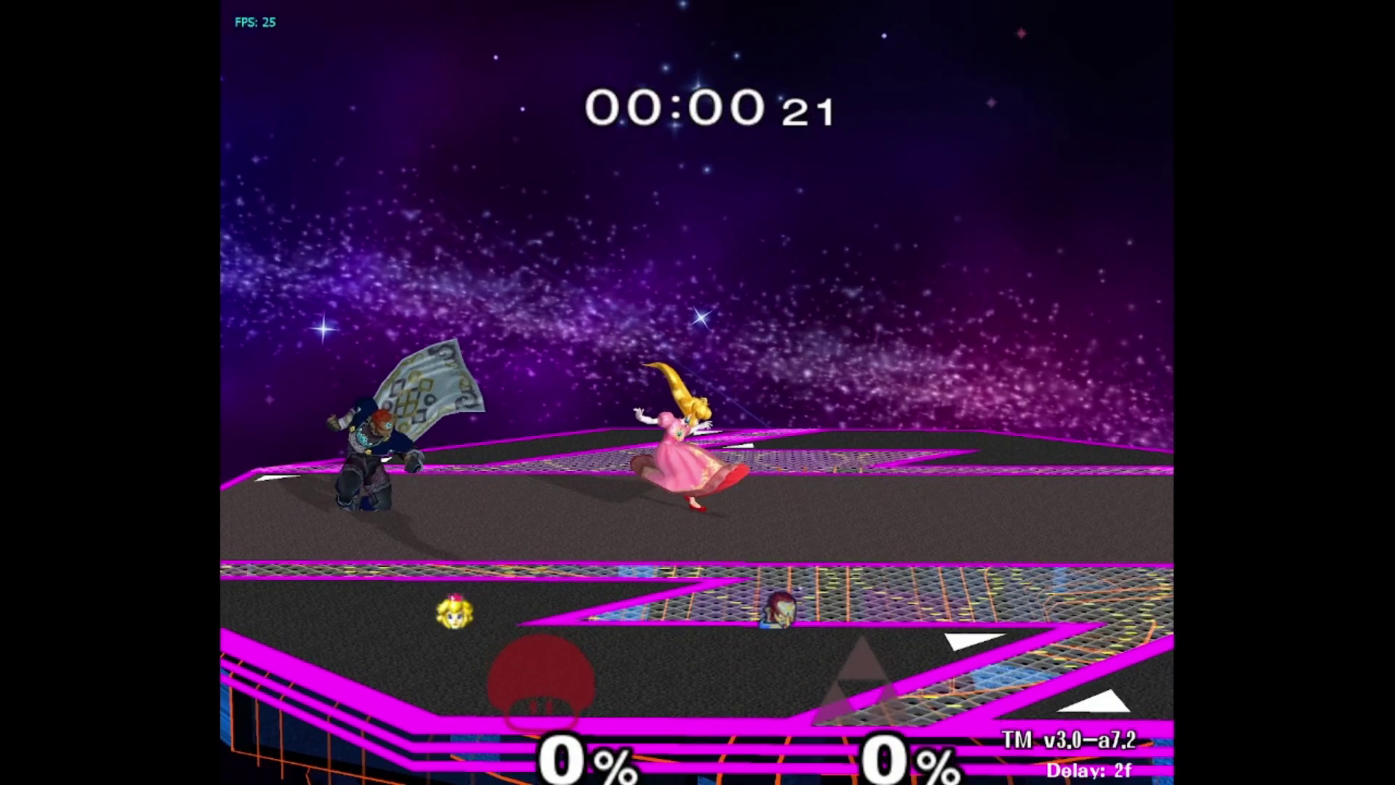
- Test shielding, dashing, attacking and throwing Ganondorf with Peach using the keyboard
{"action": "key", "text": "w"}
{"action": "key", "text": "Right"}
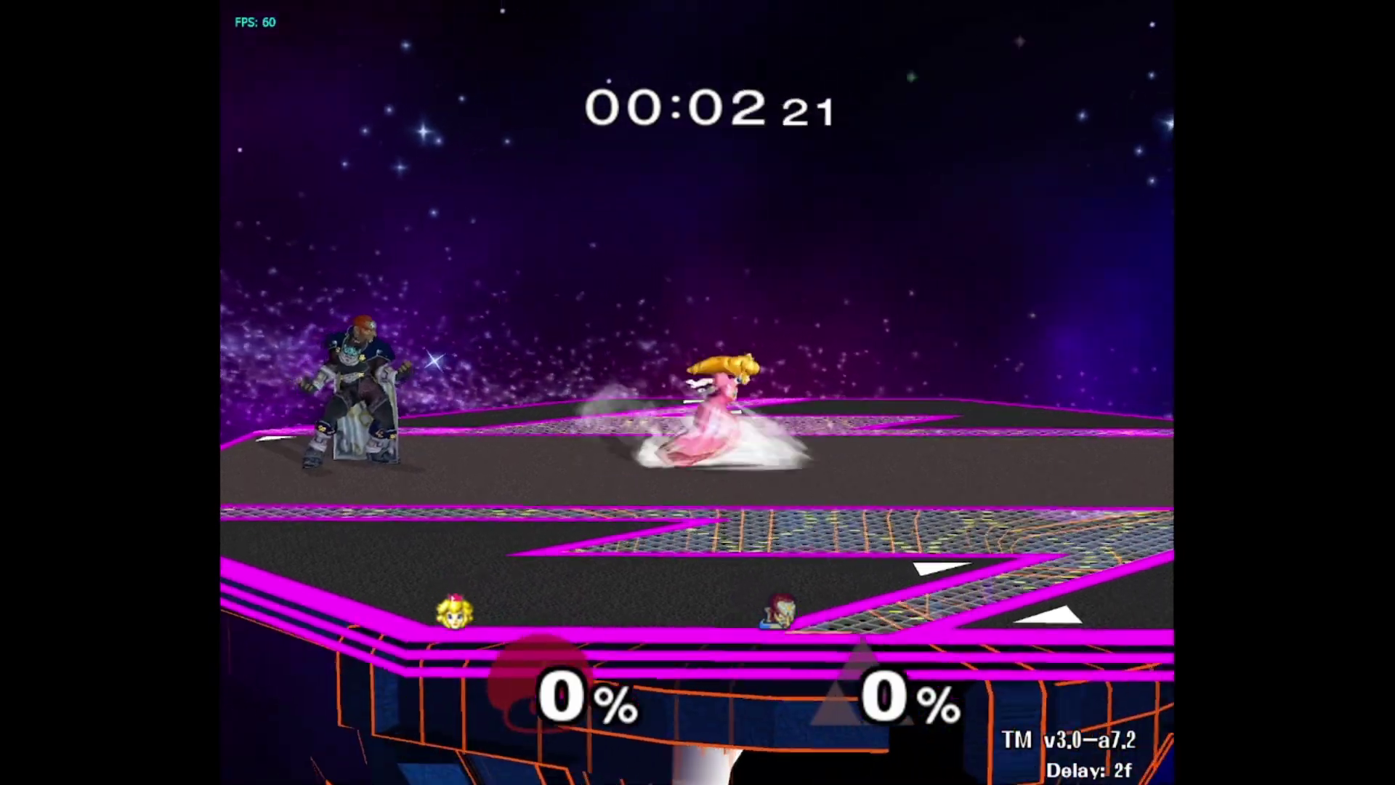
{"action": "key", "text": "Left"}
{"action": "key", "text": "d"}
{"action": "key", "text": "Right"}
- Quit Melee with Escape, then close Slippi Launcher and the Dynamic Hotkeys window
{"action": "key", "text": "Escape"}
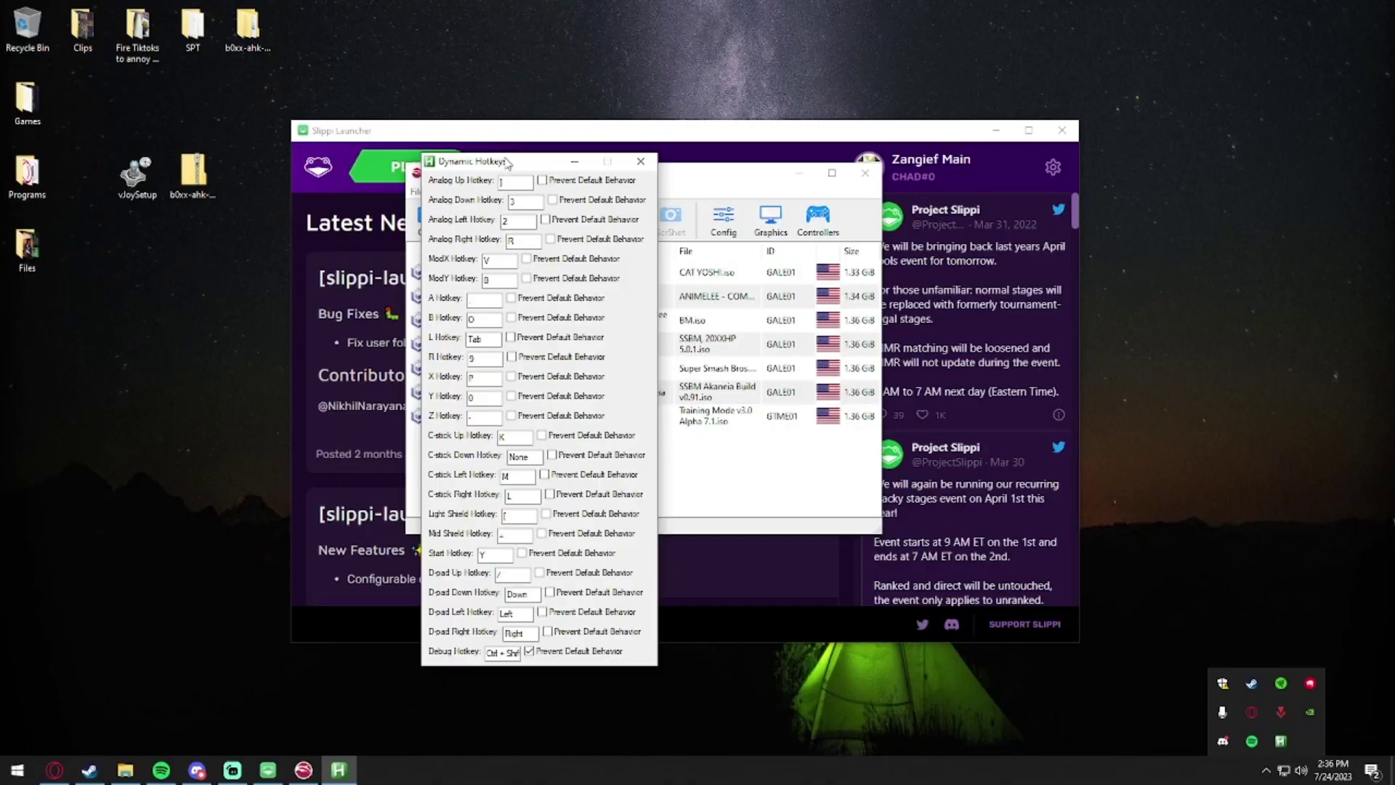
{"action": "left_click", "coordinate": [865, 172]}
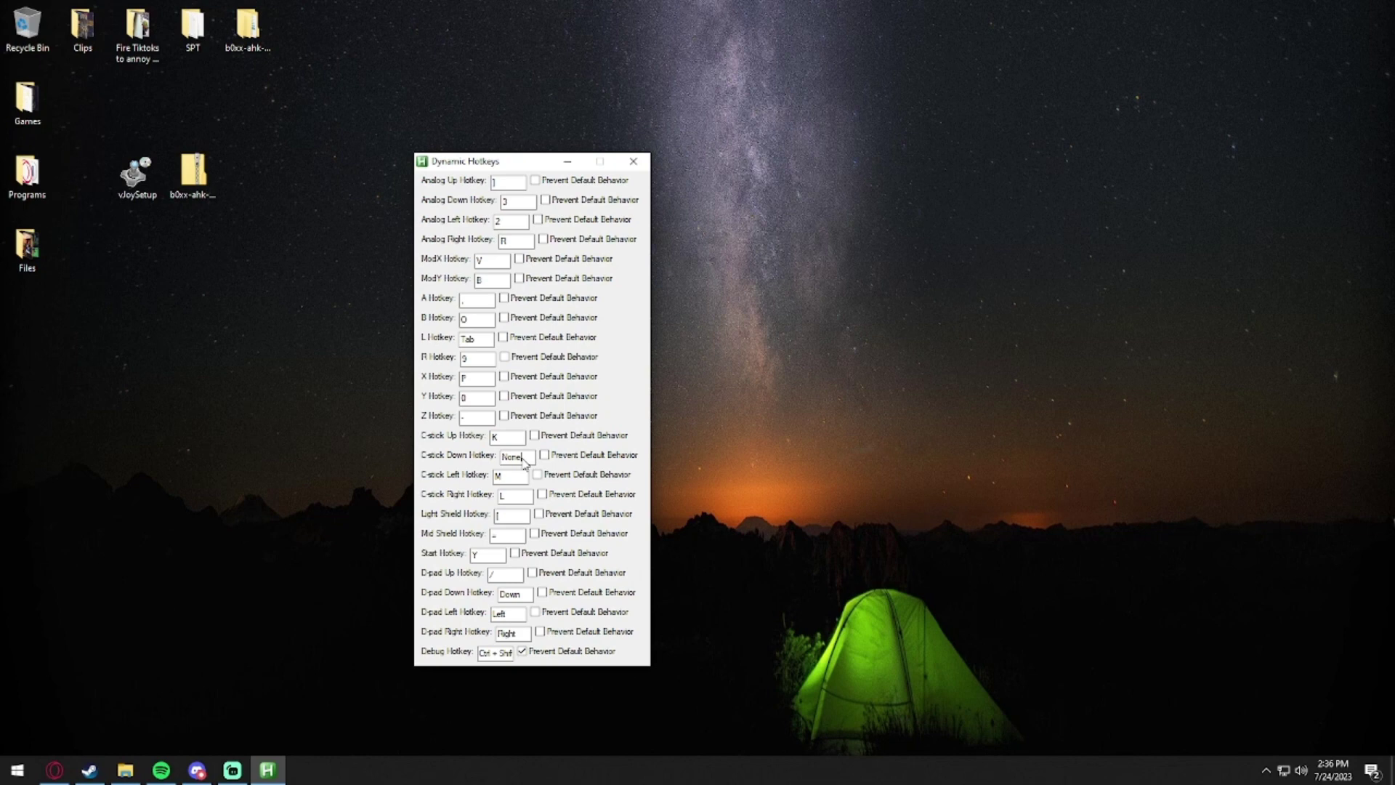
{"action": "left_click", "coordinate": [631, 161]}
- Open the inner b0xx-ahk-master folder via the b0xx tray icon's edit option
{"action": "left_click", "coordinate": [1265, 772]}
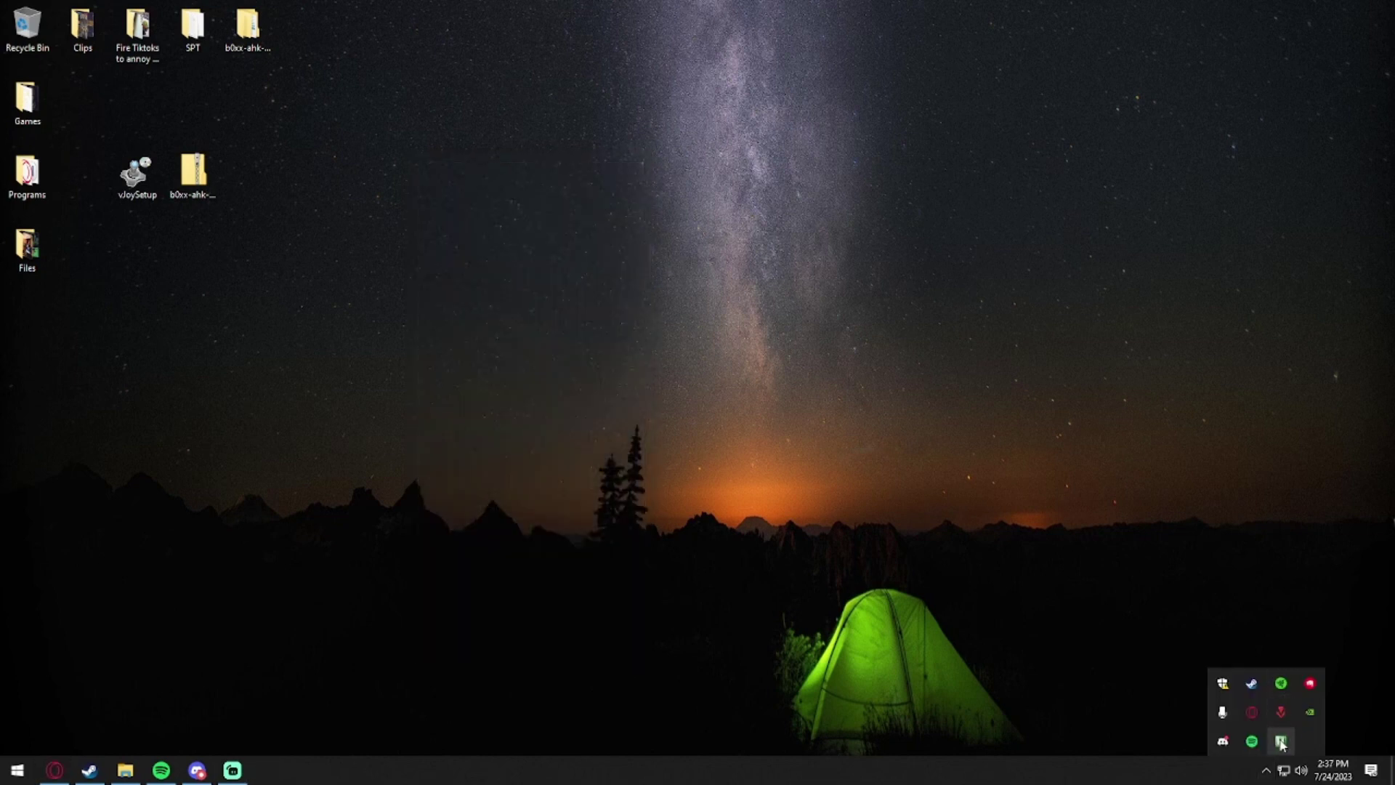
{"action": "right_click", "coordinate": [1280, 741]}
{"action": "left_click", "coordinate": [1291, 728]}
{"action": "double_click", "coordinate": [238, 34]}
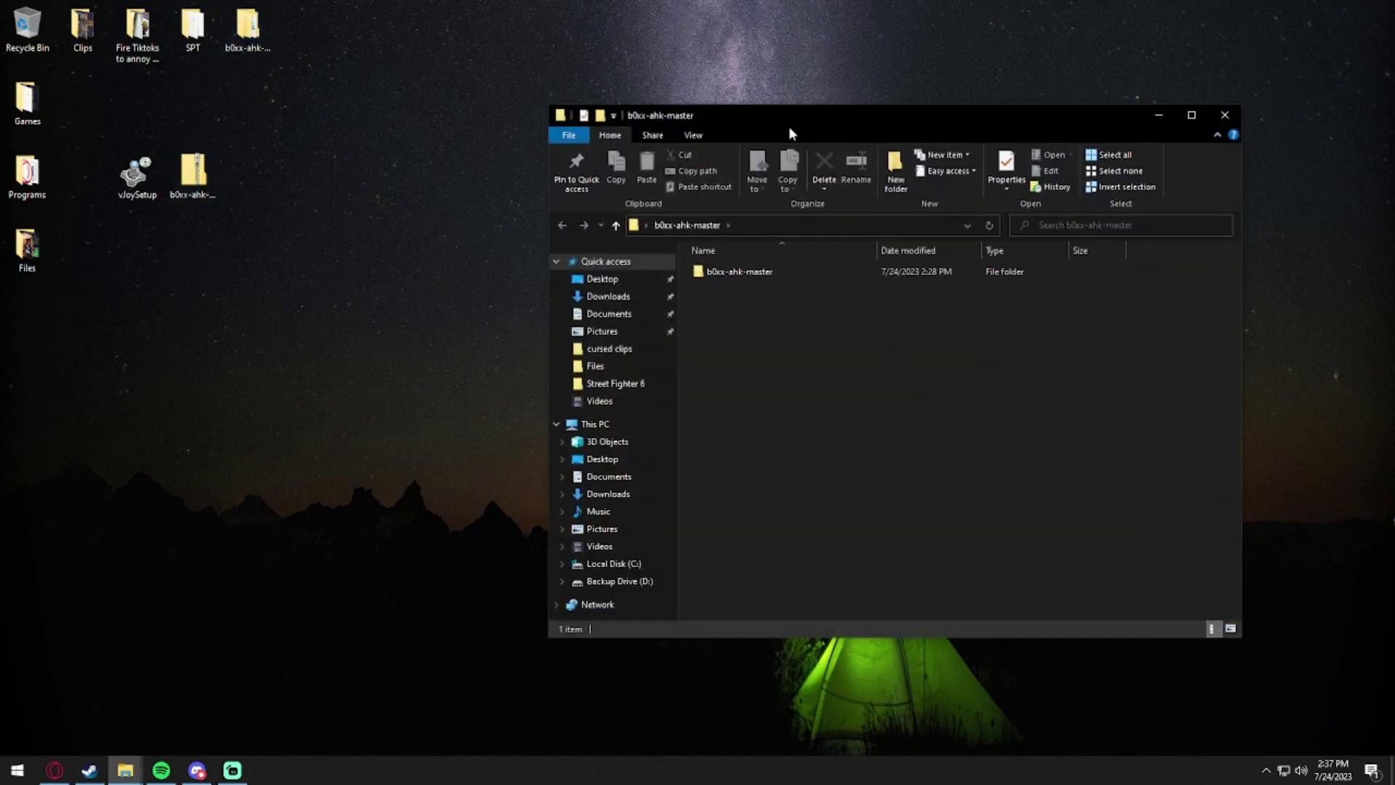
{"action": "left_click_drag", "start_coordinate": [790, 134], "coordinate": [395, 185]}
{"action": "double_click", "coordinate": [391, 327]}
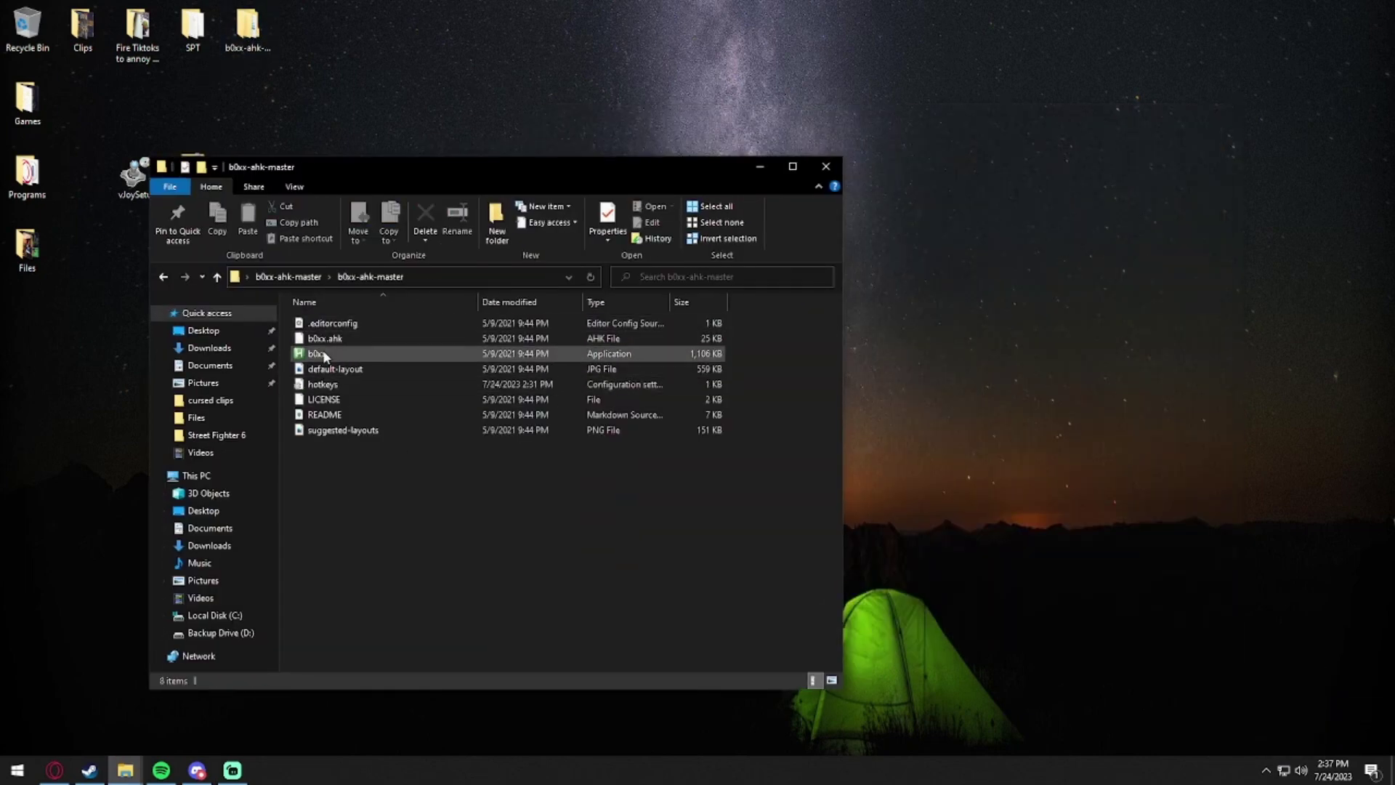
- Edit the hotkeys file so line 15 reads Alt, and save it
{"action": "right_click", "coordinate": [338, 386]}
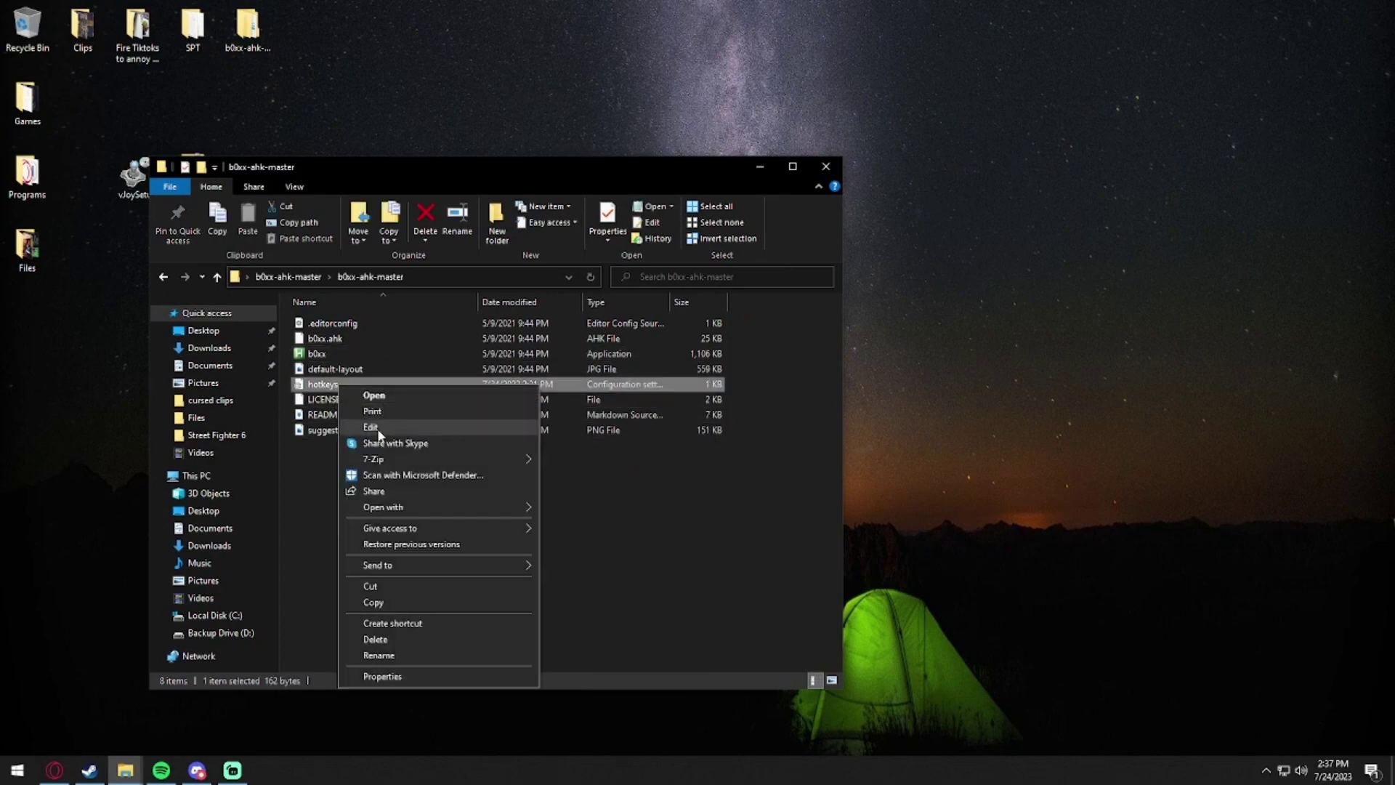
{"action": "left_click", "coordinate": [377, 429]}
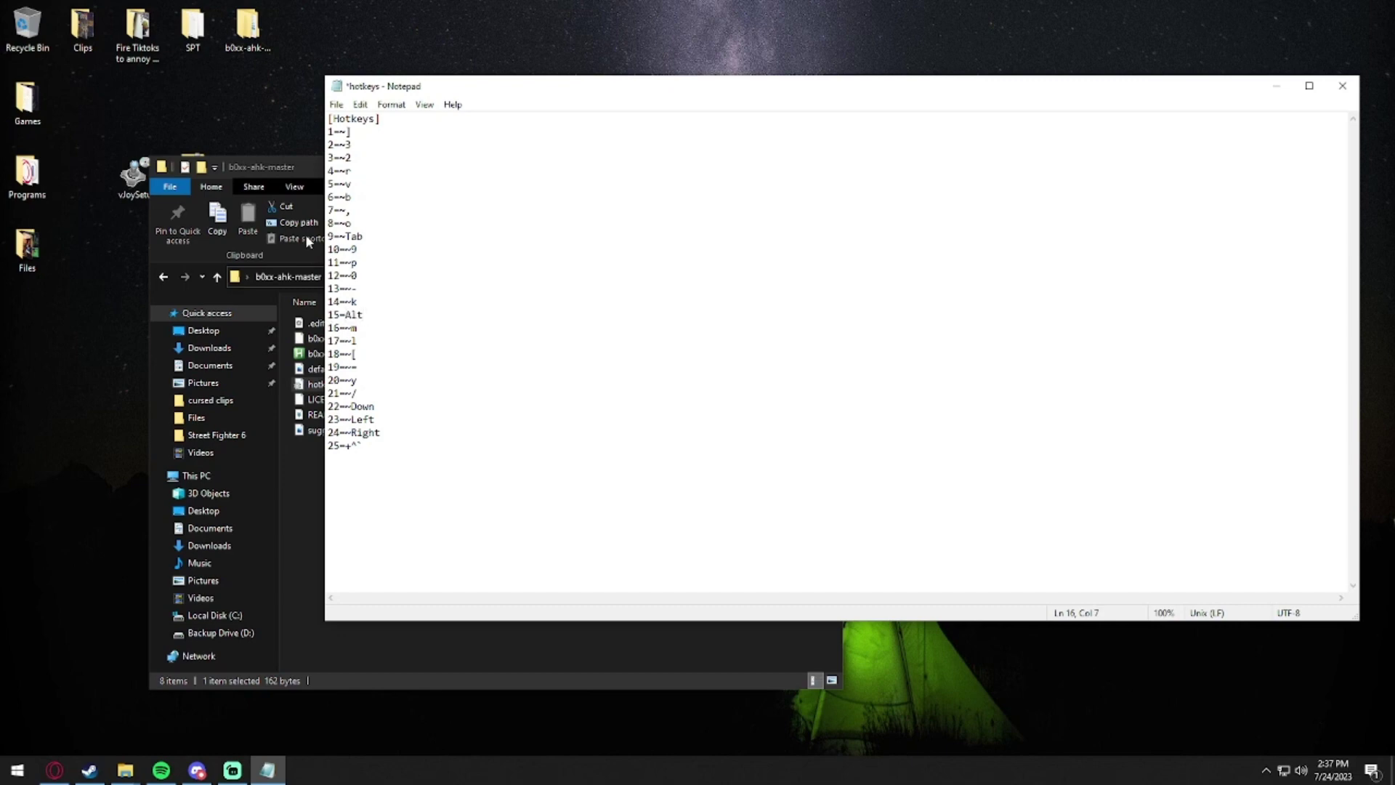
{"action": "left_click", "coordinate": [335, 104]}
{"action": "left_click", "coordinate": [356, 168]}
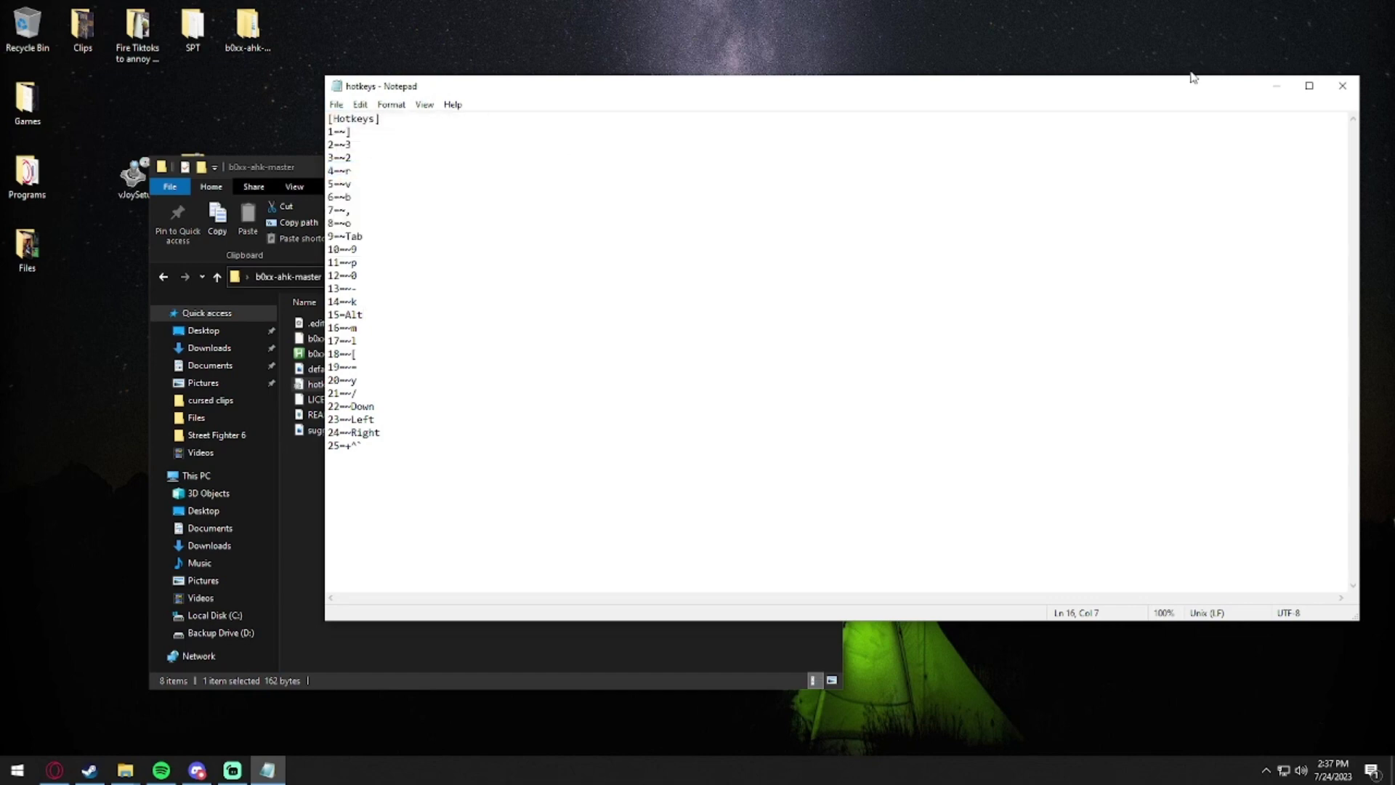
- Close Notepad, relaunch b0xx.exe, and dismiss the Dynamic Hotkeys window
{"action": "left_click", "coordinate": [1347, 93]}
{"action": "double_click", "coordinate": [336, 356]}
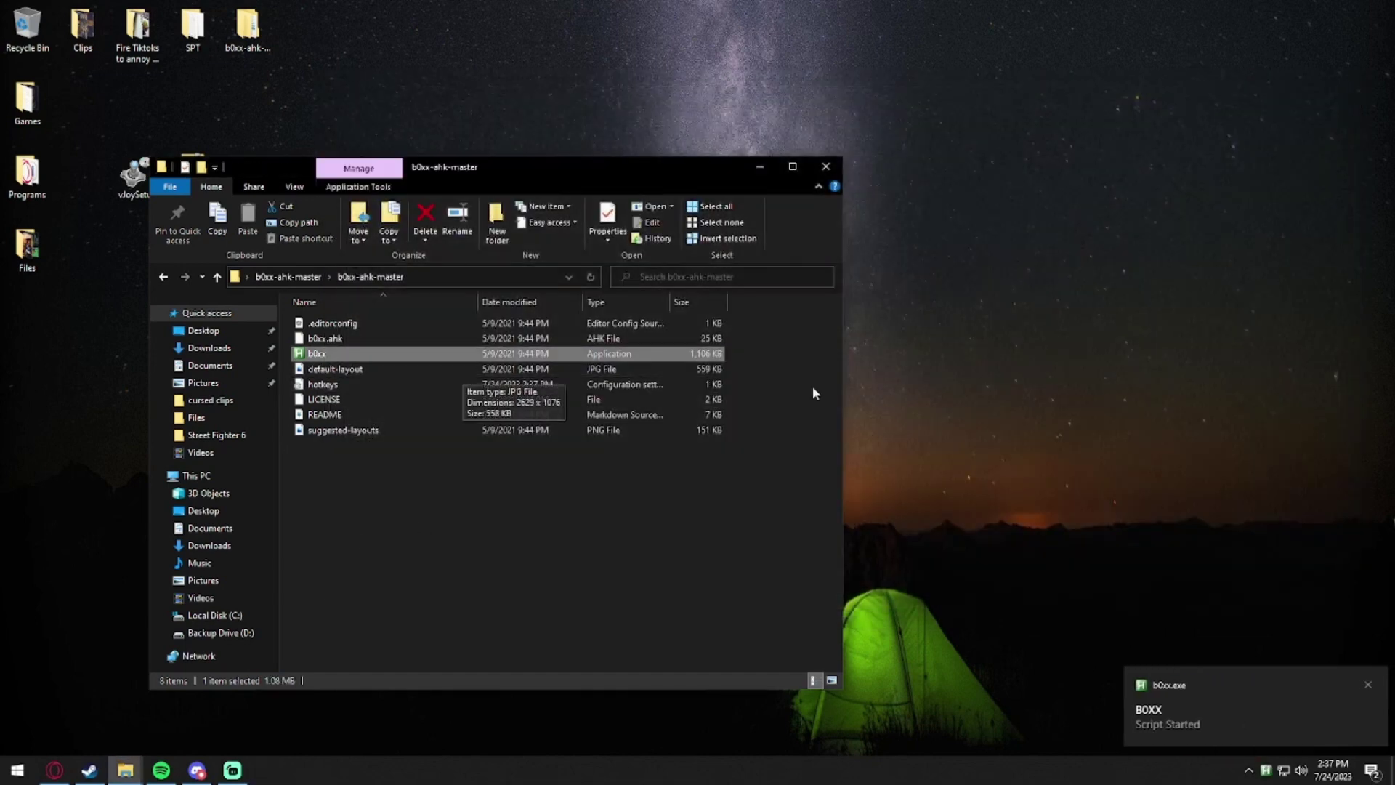
{"action": "left_click", "coordinate": [1265, 775]}
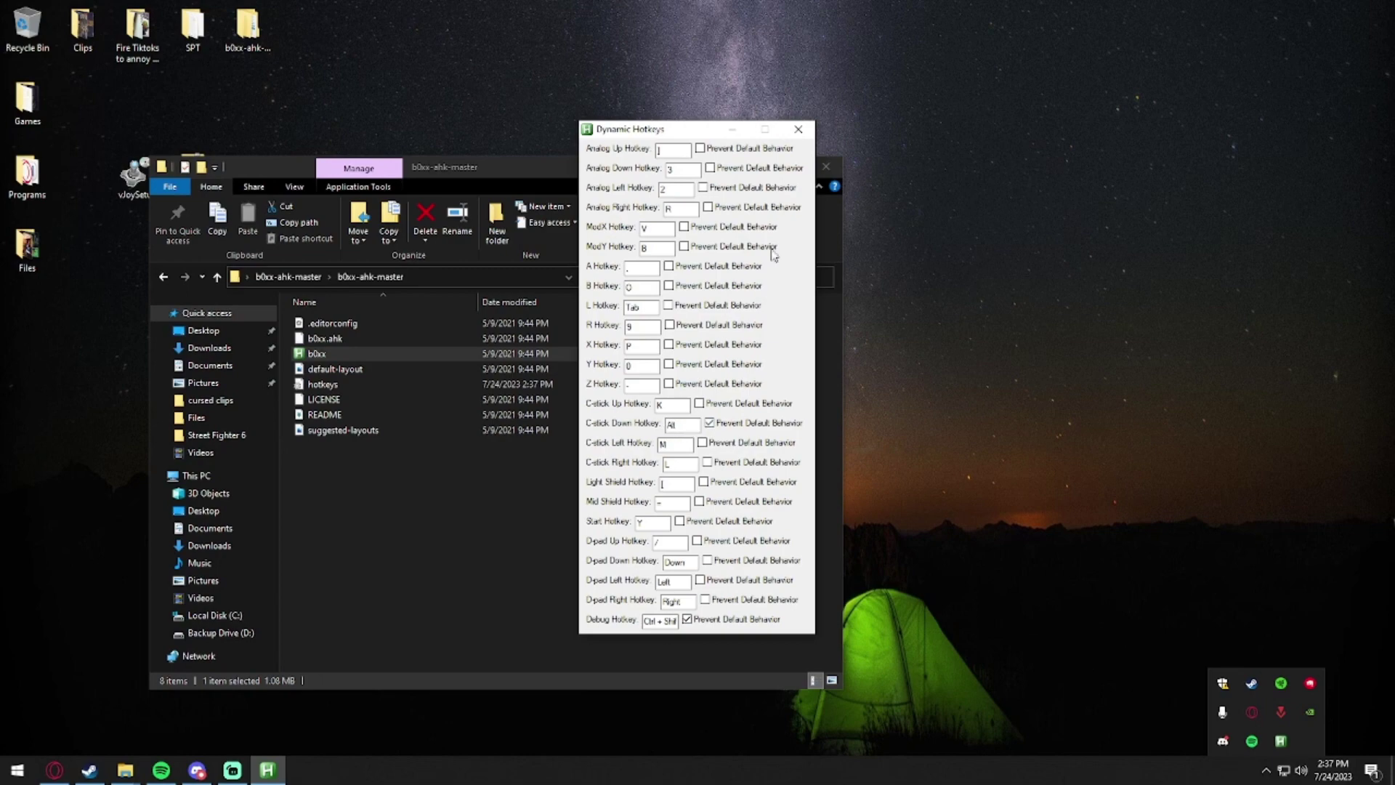
{"action": "left_click", "coordinate": [797, 128]}
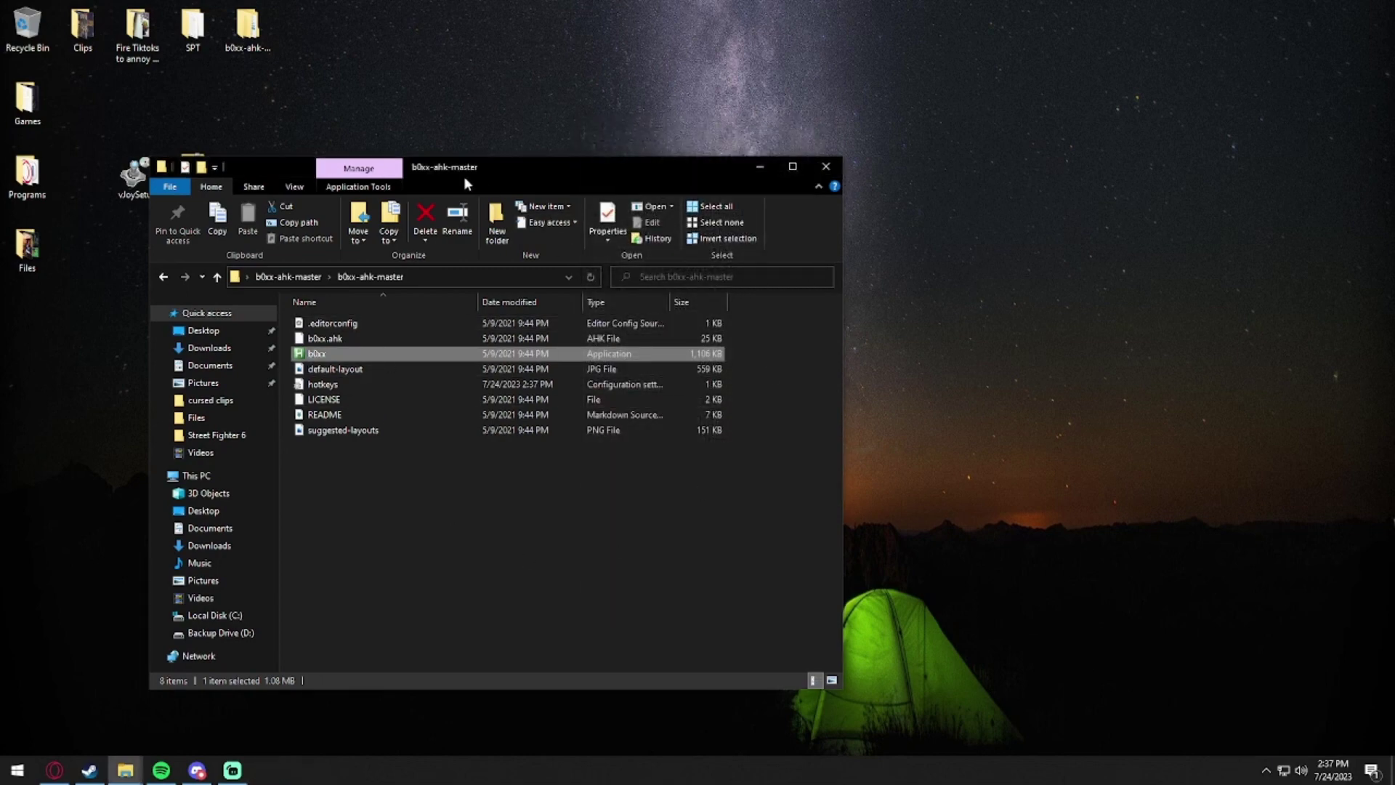
- Open the Slippi folder inside Games from the desktop
{"action": "left_click_drag", "start_coordinate": [463, 176], "coordinate": [658, 167]}
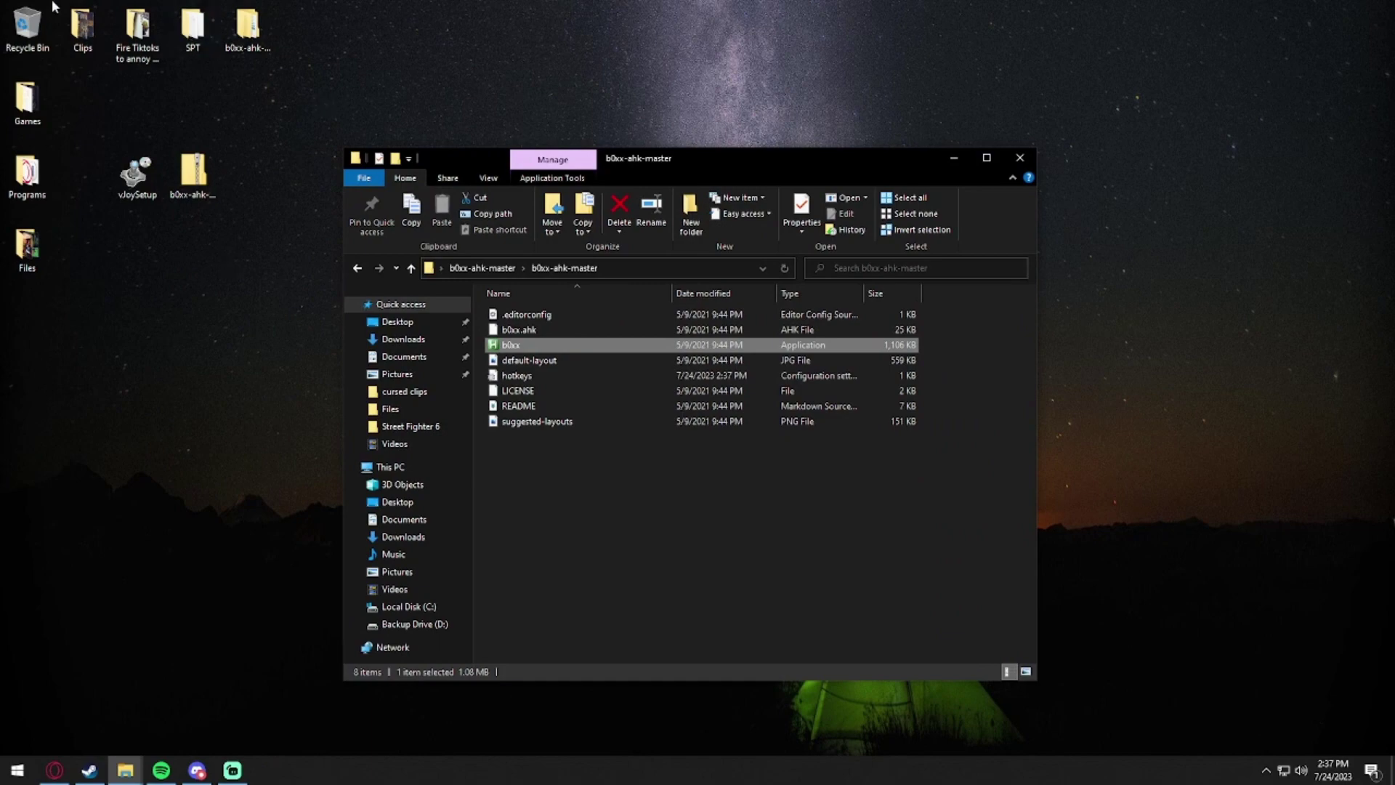
{"action": "double_click", "coordinate": [27, 100]}
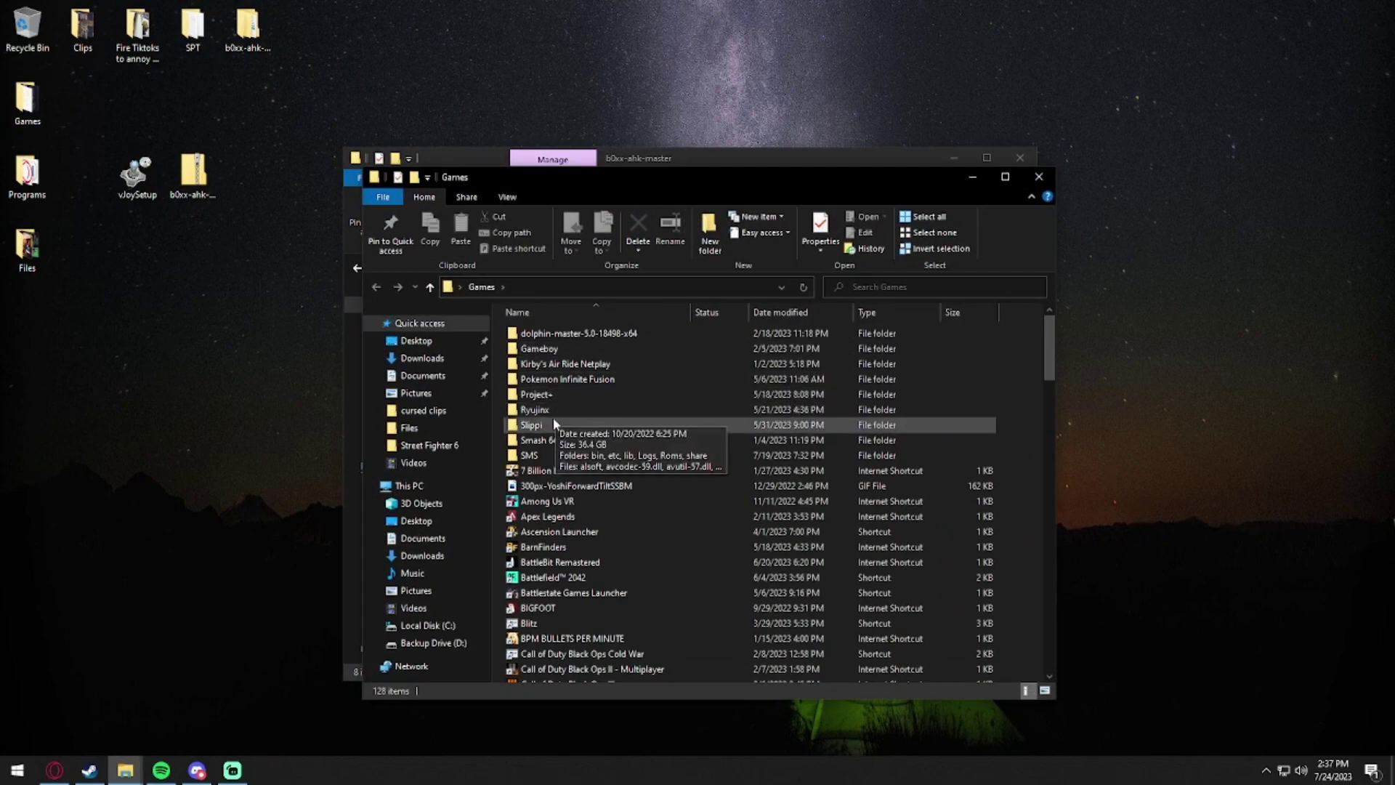
{"action": "double_click", "coordinate": [534, 424]}
- Launch Slippi and practise Fox dashes, short-hops and L-cancelled landings
{"action": "left_click", "coordinate": [570, 425]}
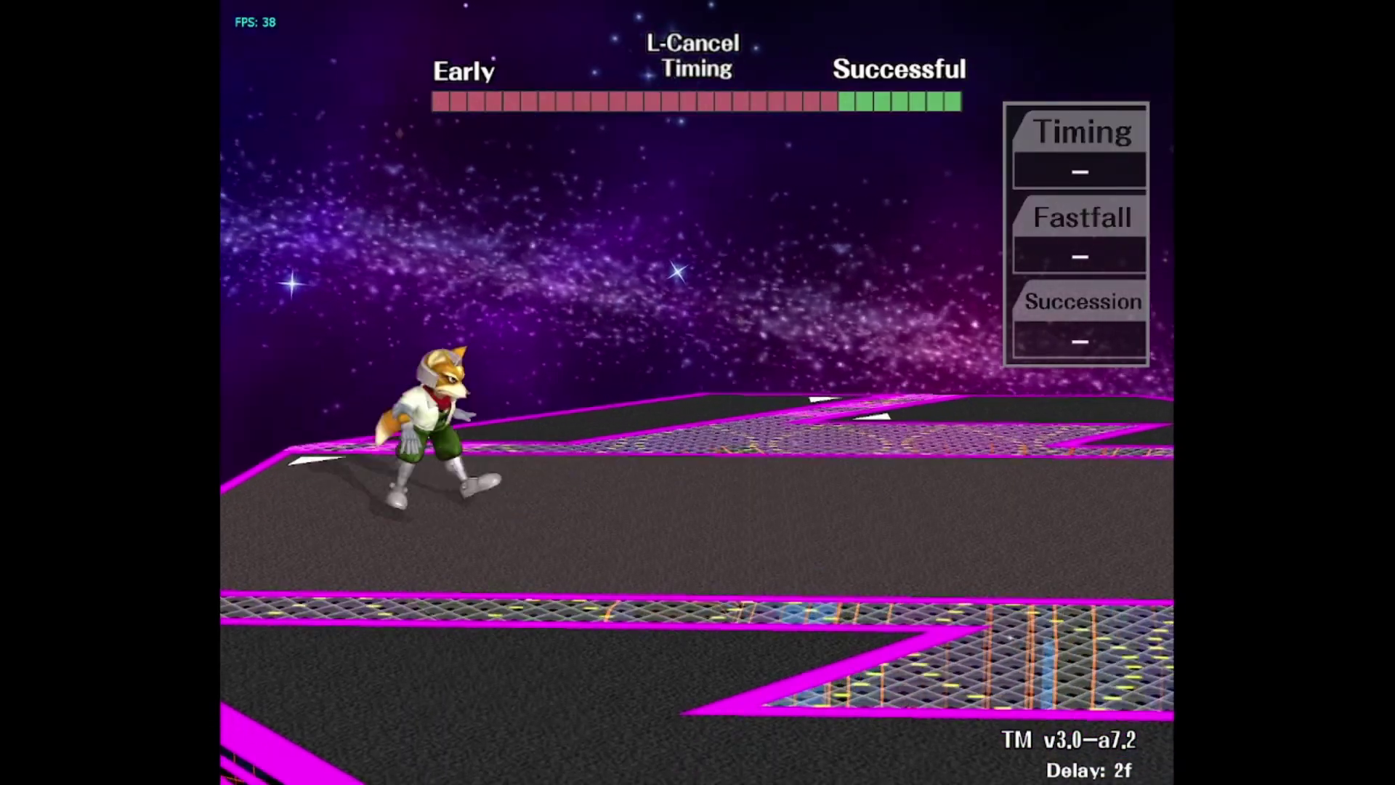
{"action": "key", "text": "d"}
{"action": "key", "text": "space"}
{"action": "key", "text": "l"}
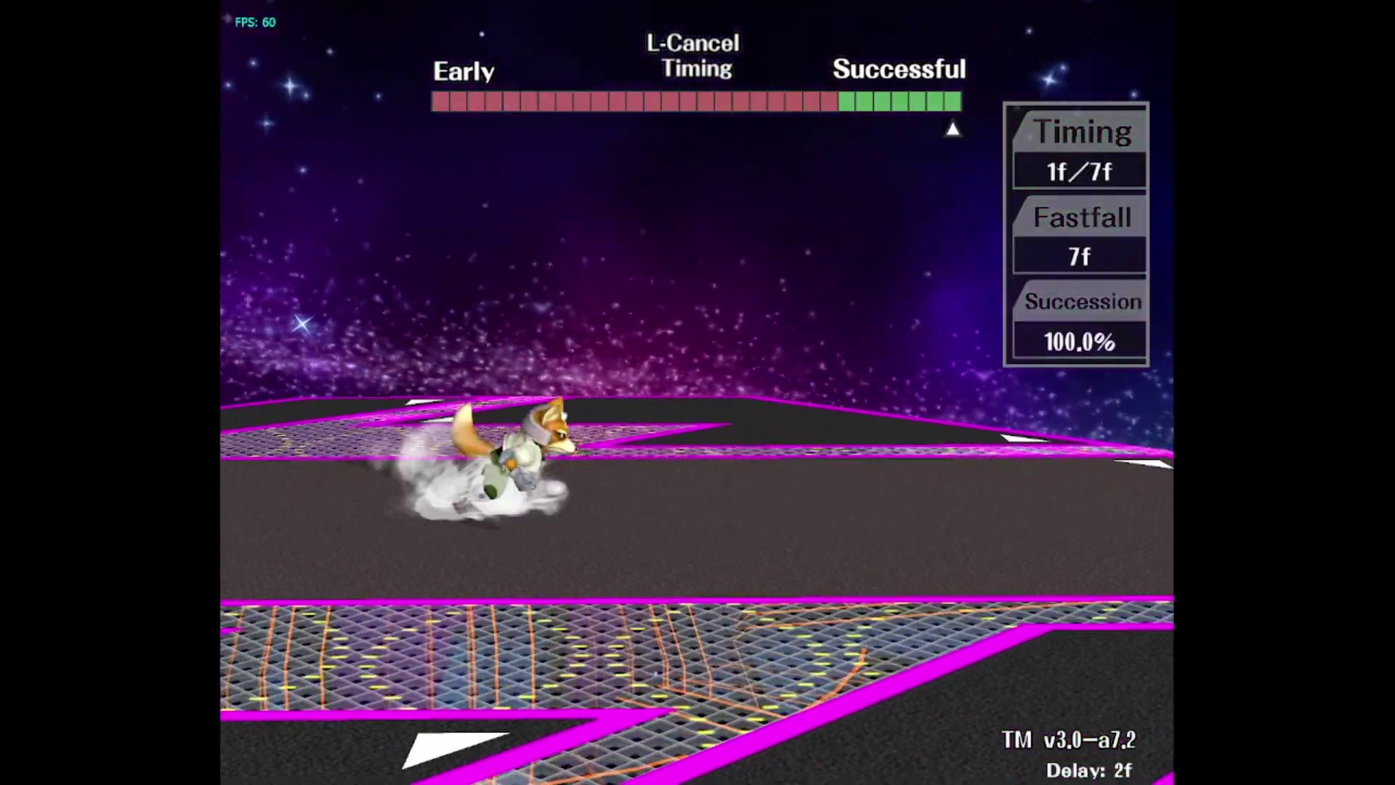
{"action": "key", "text": "a"}
{"action": "key", "text": "space"}
{"action": "key", "text": "l"}
{"action": "key", "text": "d"}
{"action": "key", "text": "space"}
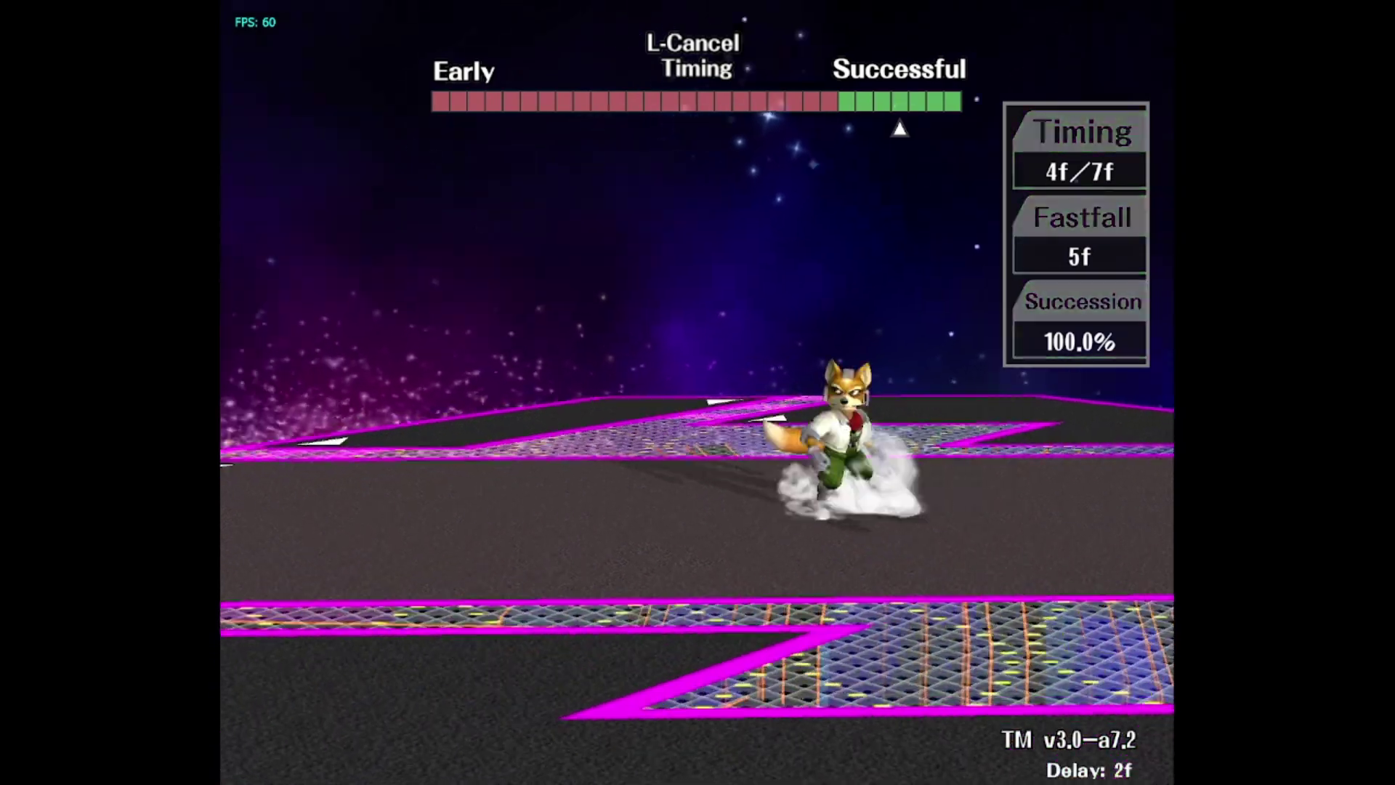
{"action": "key", "text": "l"}
{"action": "key", "text": "space"}
{"action": "key", "text": "l"}
- Continue fast-fall L-cancels with Fox, then fire a laser and use Fire Fox
{"action": "key", "text": "space"}
{"action": "key", "text": "l"}
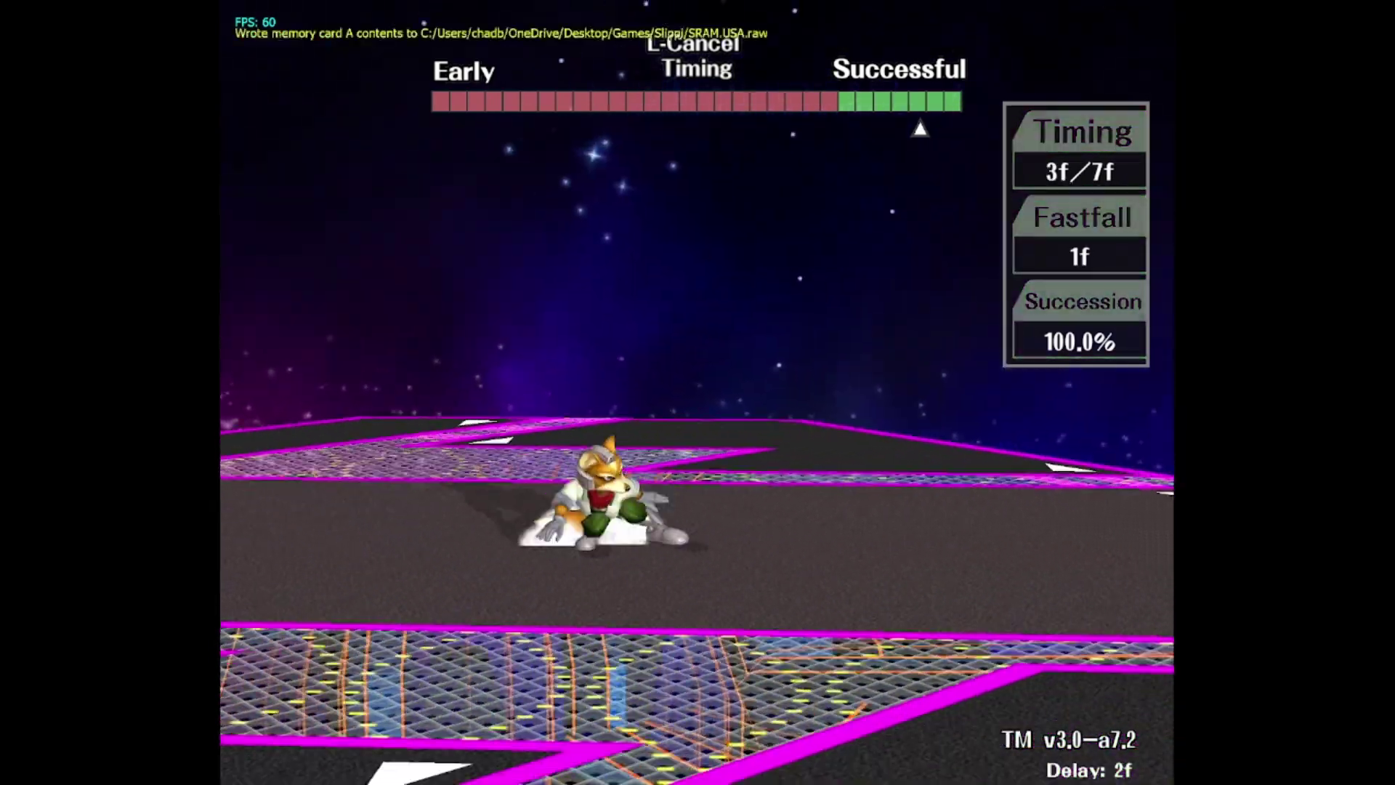
{"action": "key", "text": "space"}
{"action": "key", "text": "l"}
{"action": "key", "text": "d"}
{"action": "key", "text": "space"}
{"action": "key", "text": "l"}
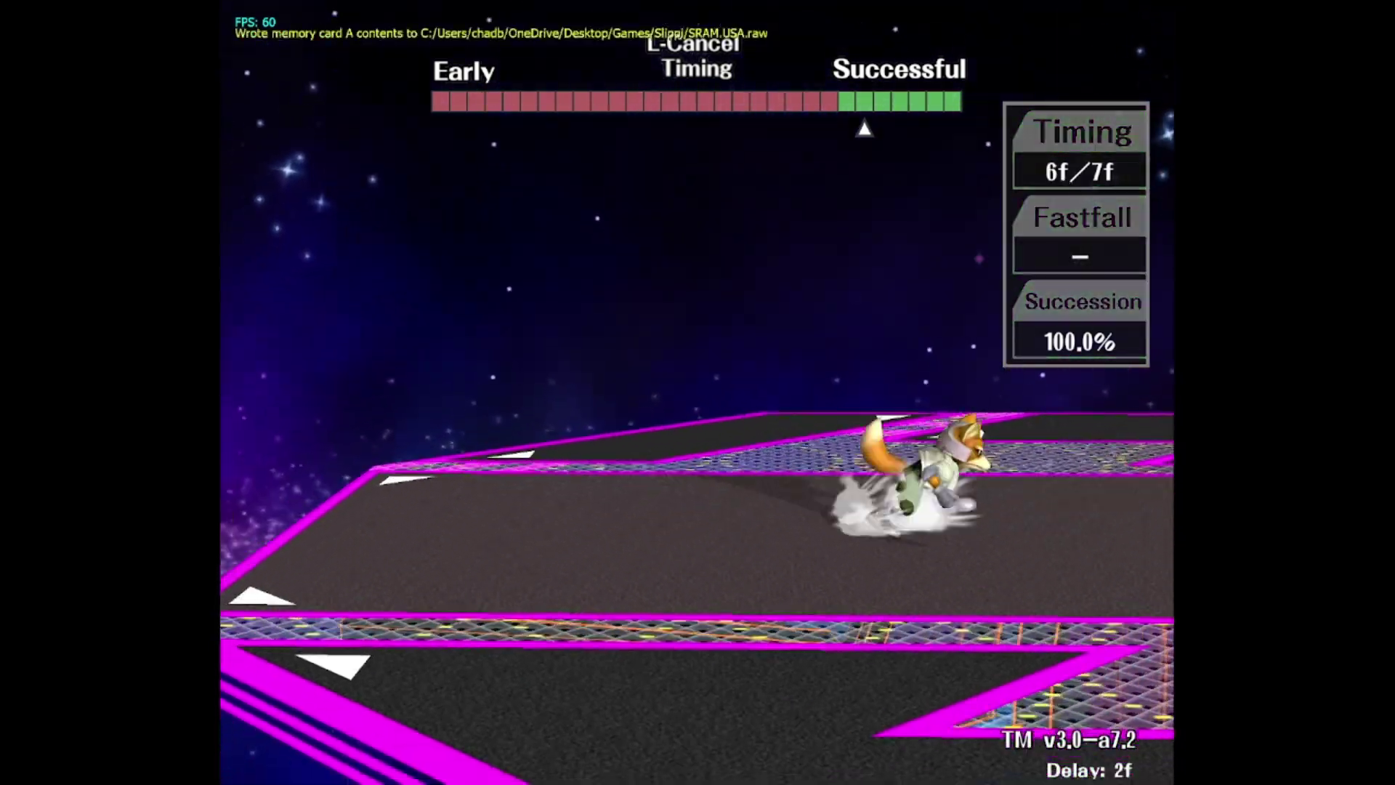
{"action": "key", "text": "space"}
{"action": "key", "text": "b"}
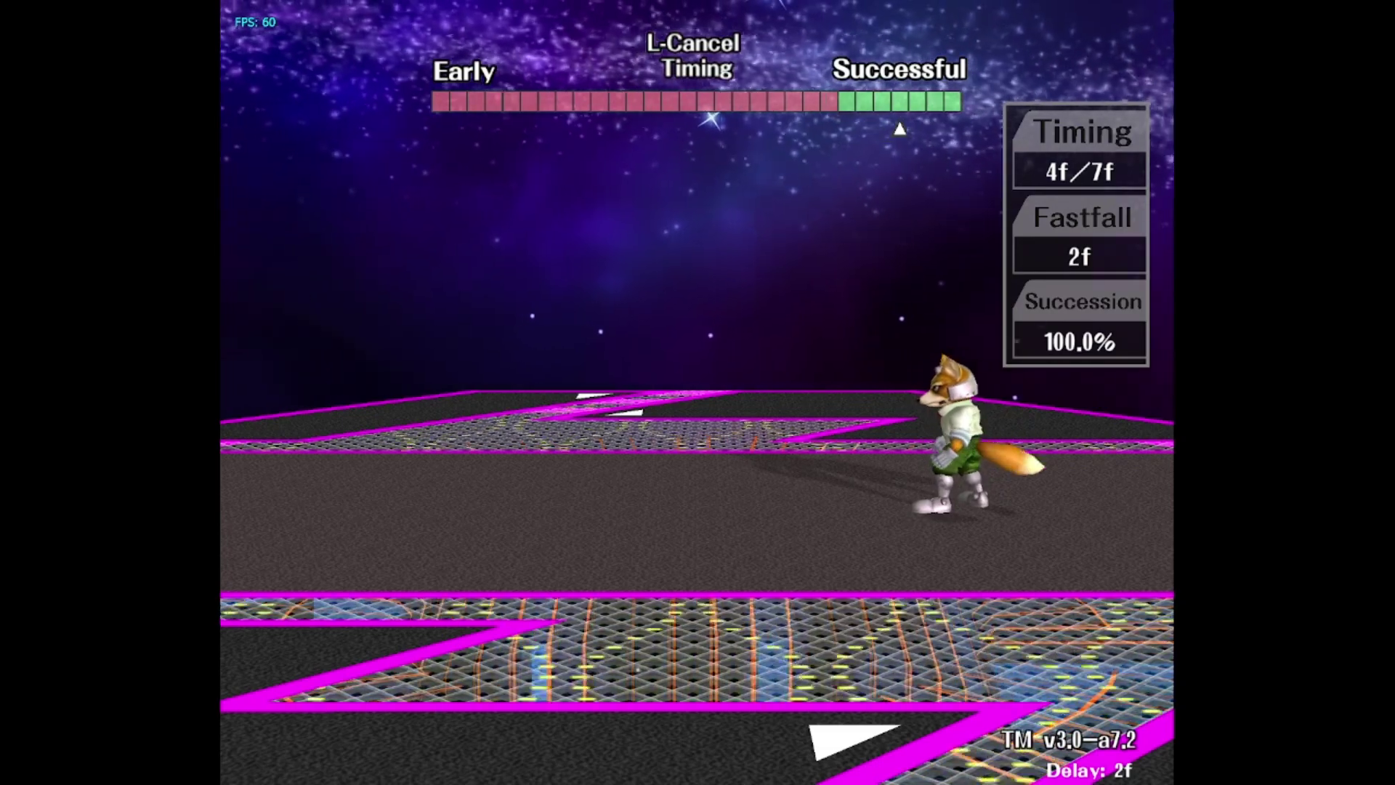
{"action": "key", "text": "Up+z"}
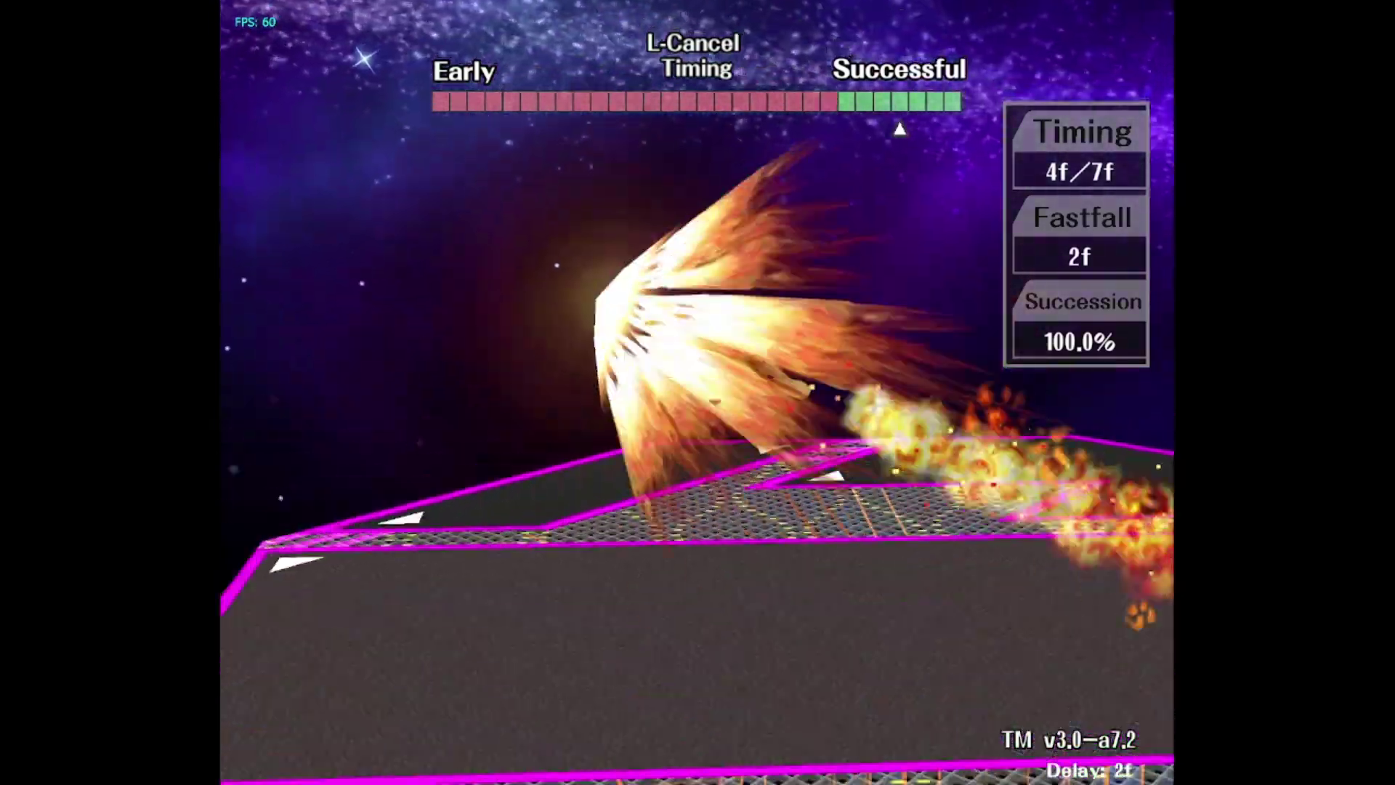
{"action": "key", "text": "Right"}
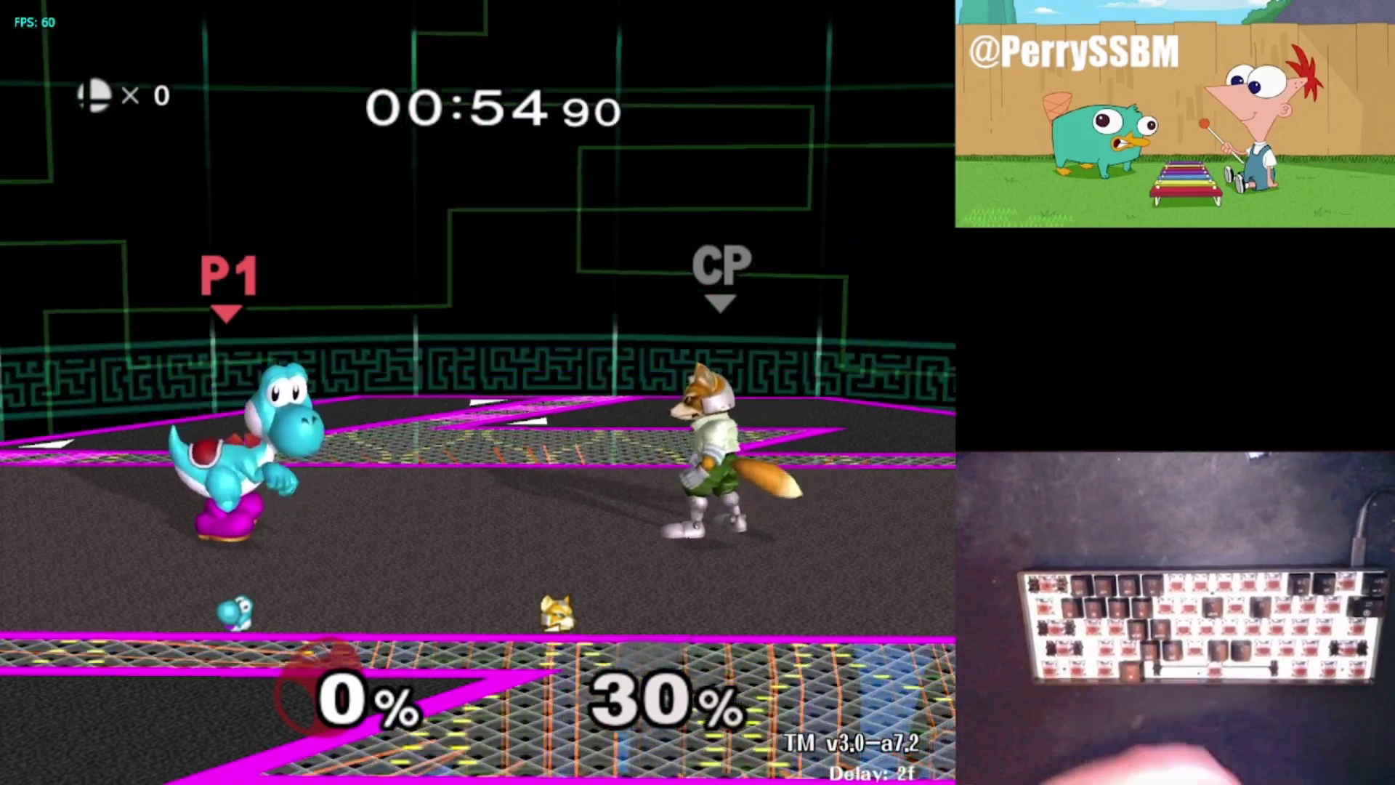
- Alternate Yoshi's left and right dashes for dashbacks, hitting the CPU Fox up to 47%
{"action": "key", "text": "d"}
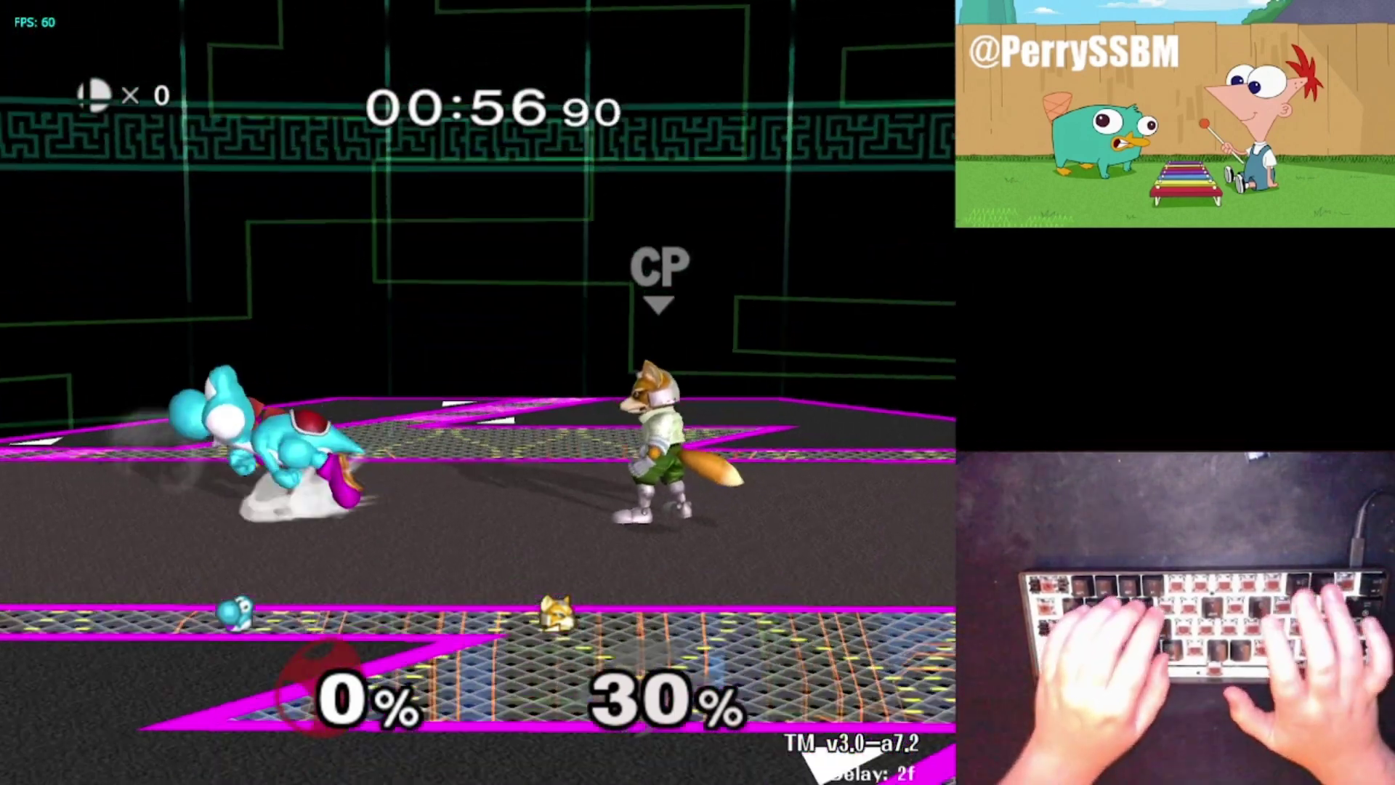
{"action": "key", "text": "a"}
{"action": "key", "text": "d"}
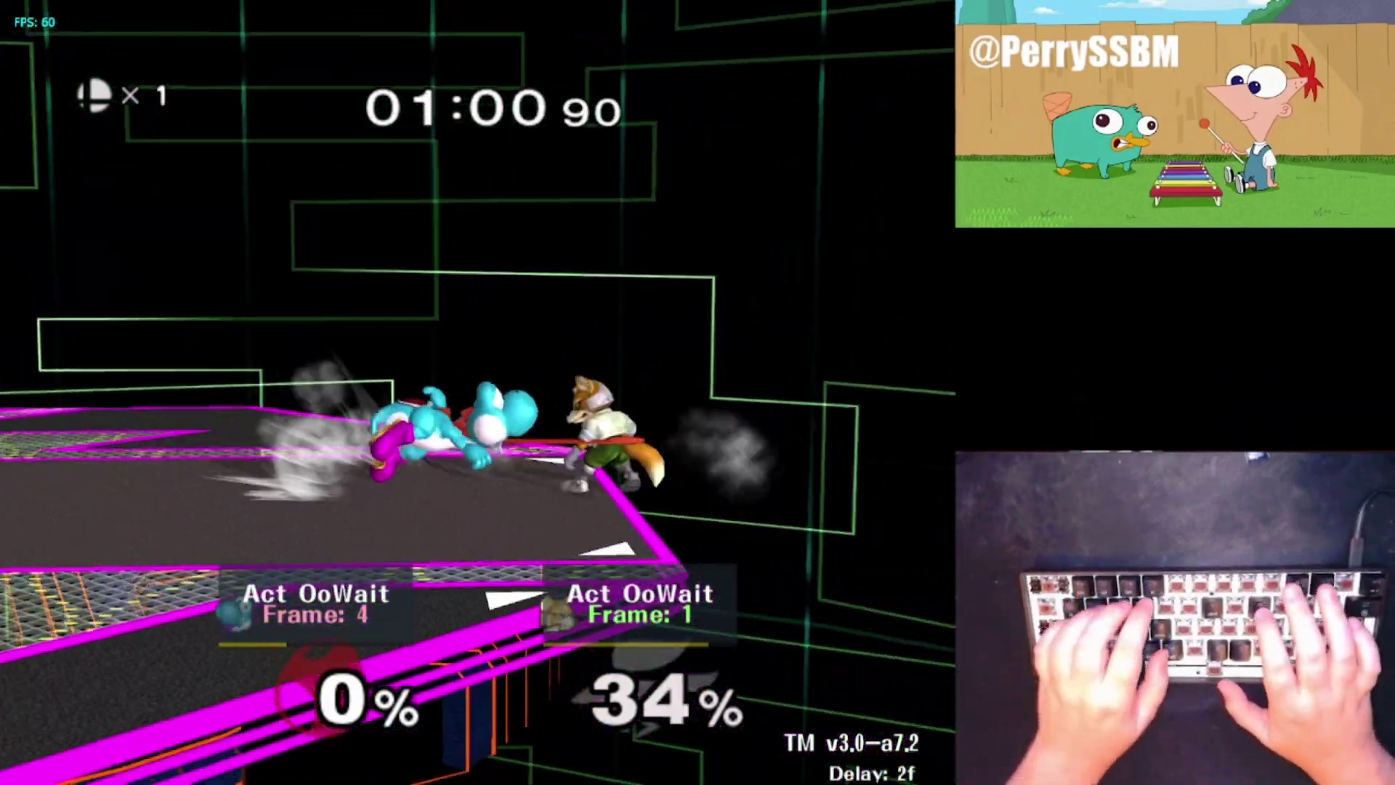
{"action": "key", "text": "a"}
{"action": "key", "text": "d"}
{"action": "key", "text": "a"}
{"action": "key", "text": "d"}
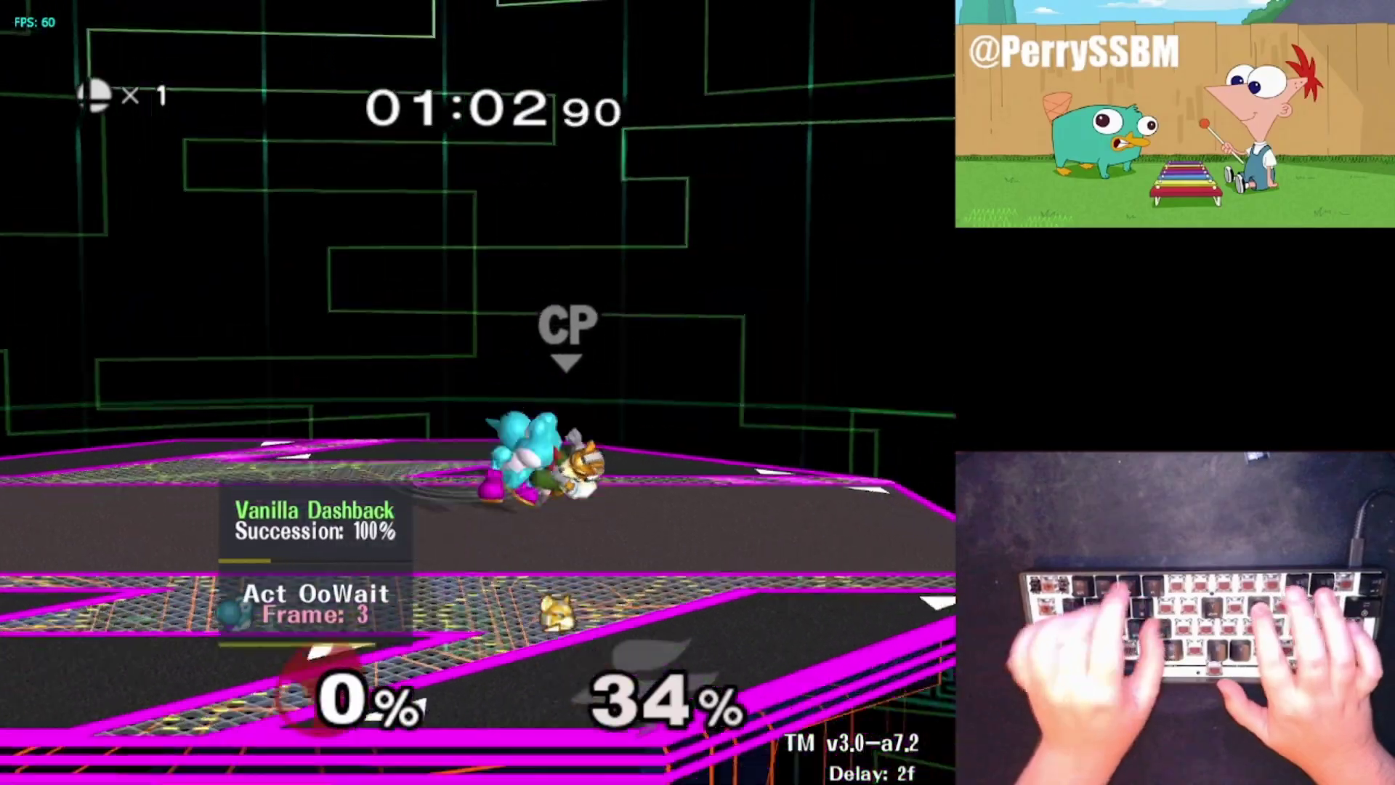
{"action": "key", "text": "a"}
{"action": "key", "text": "d"}
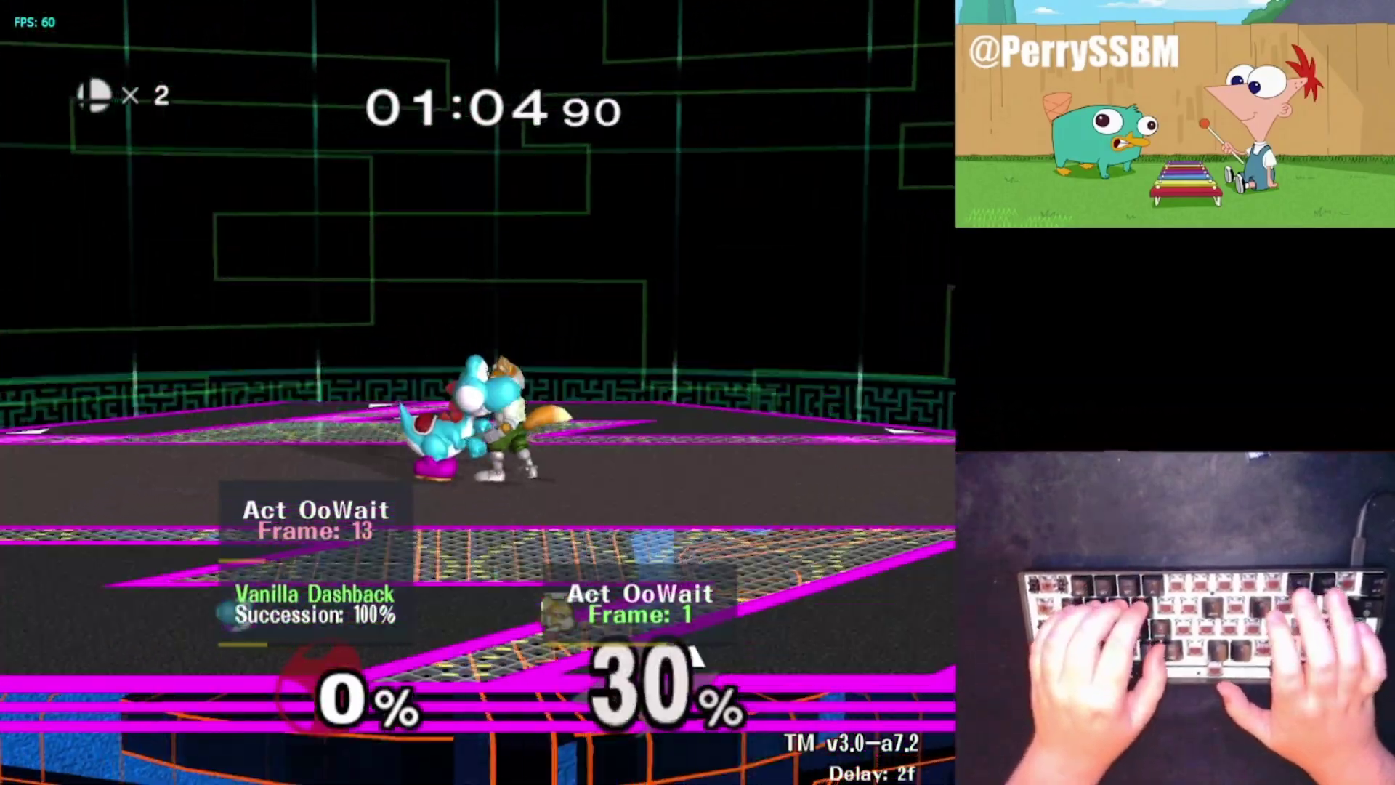
{"action": "key", "text": "a"}
{"action": "key", "text": "d"}
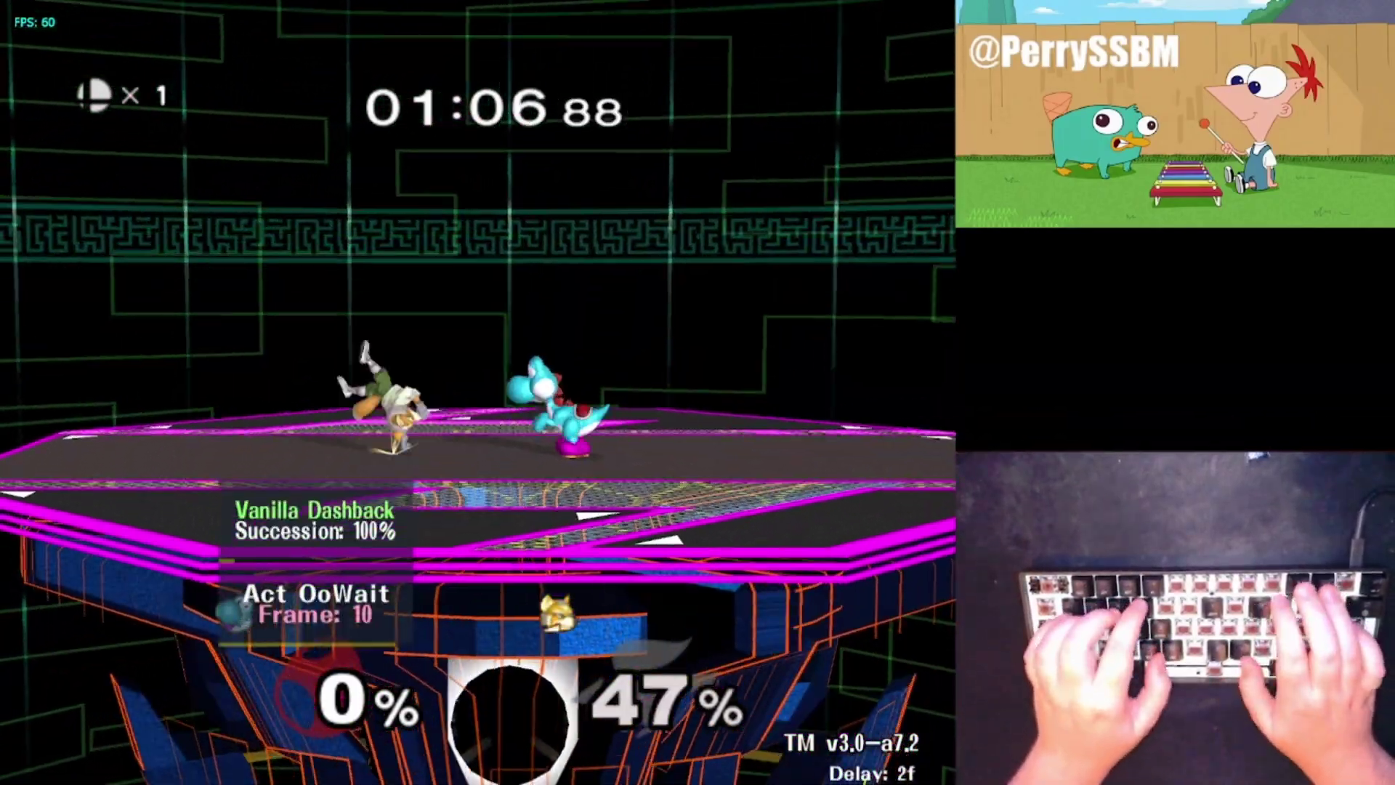